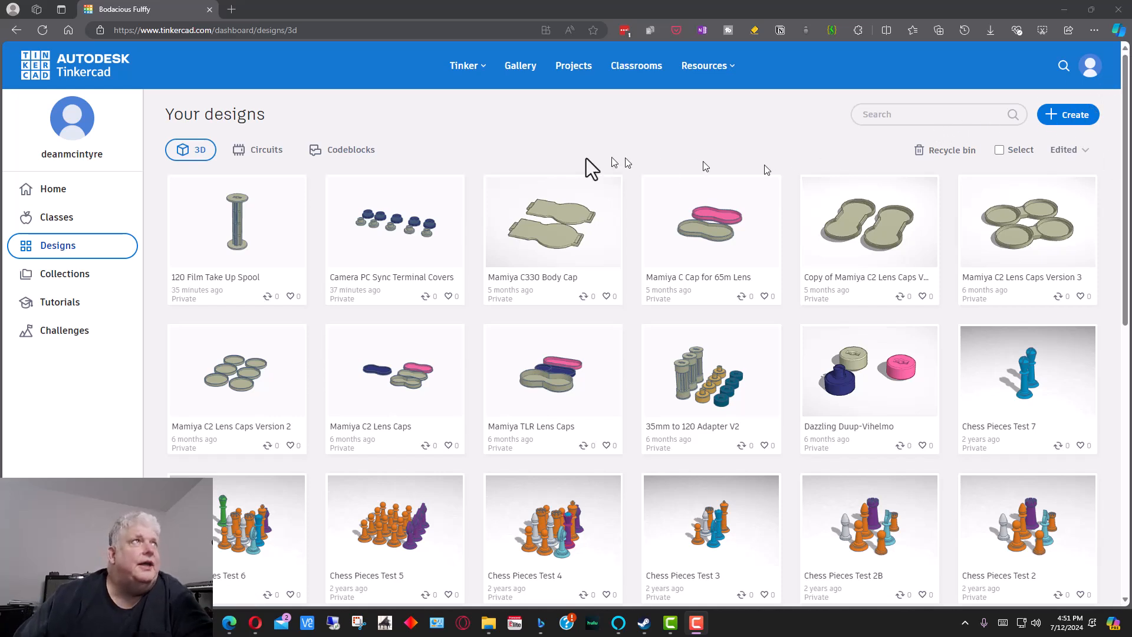
# Browse the saved 3D designs in the full designs list
pyautogui.click(45, 197)
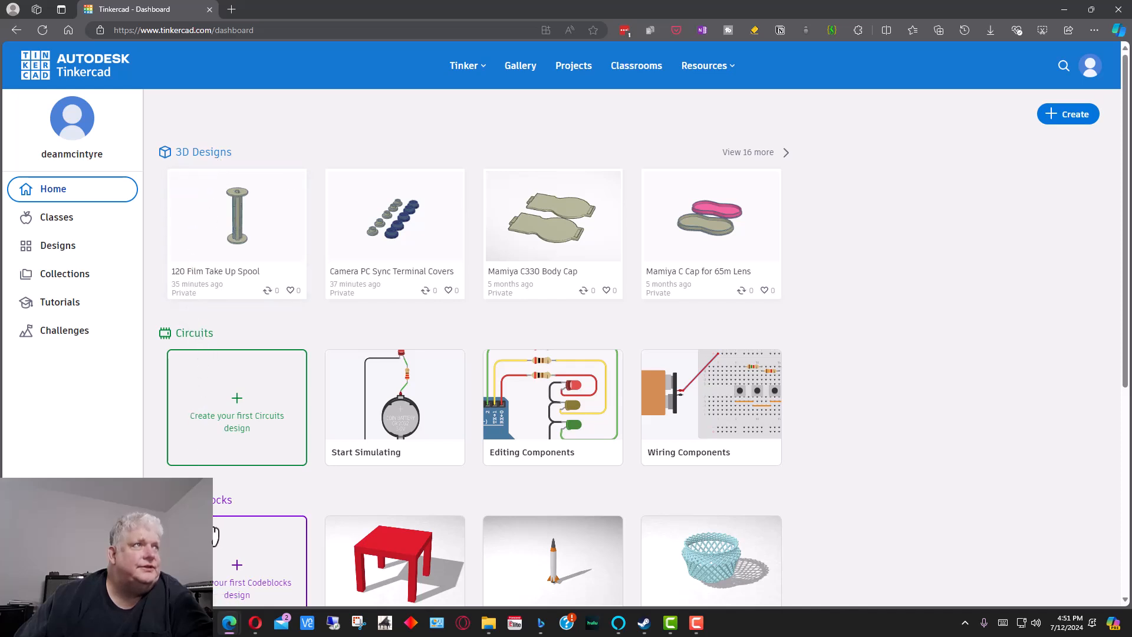
pyautogui.click(211, 153)
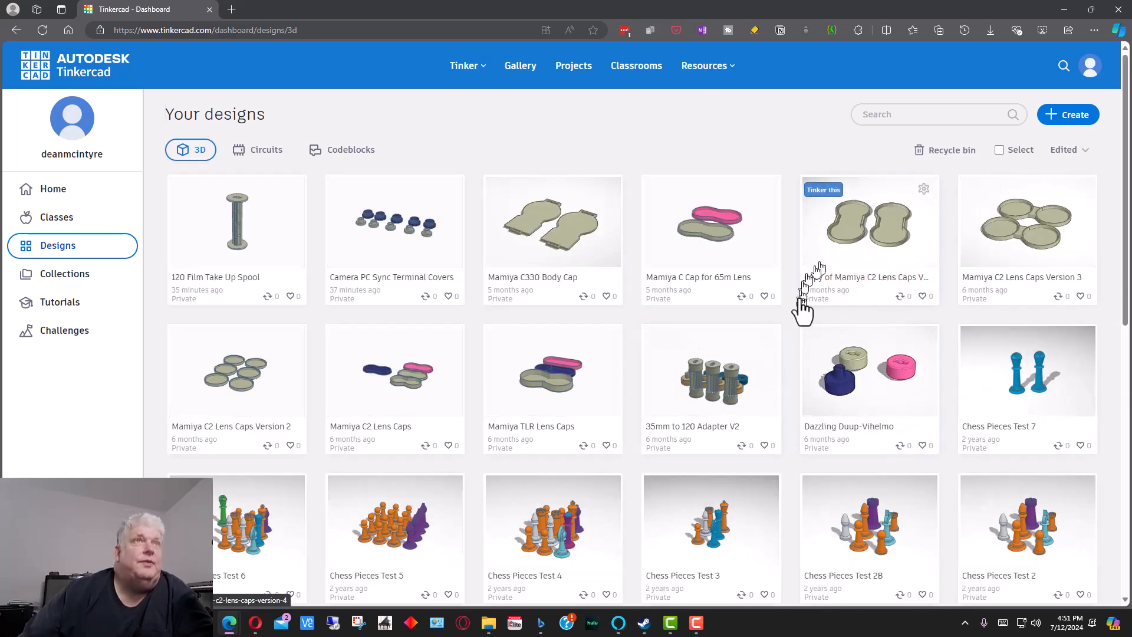
pyautogui.scroll(-3, 935, 404)
pyautogui.scroll(3, 935, 411)
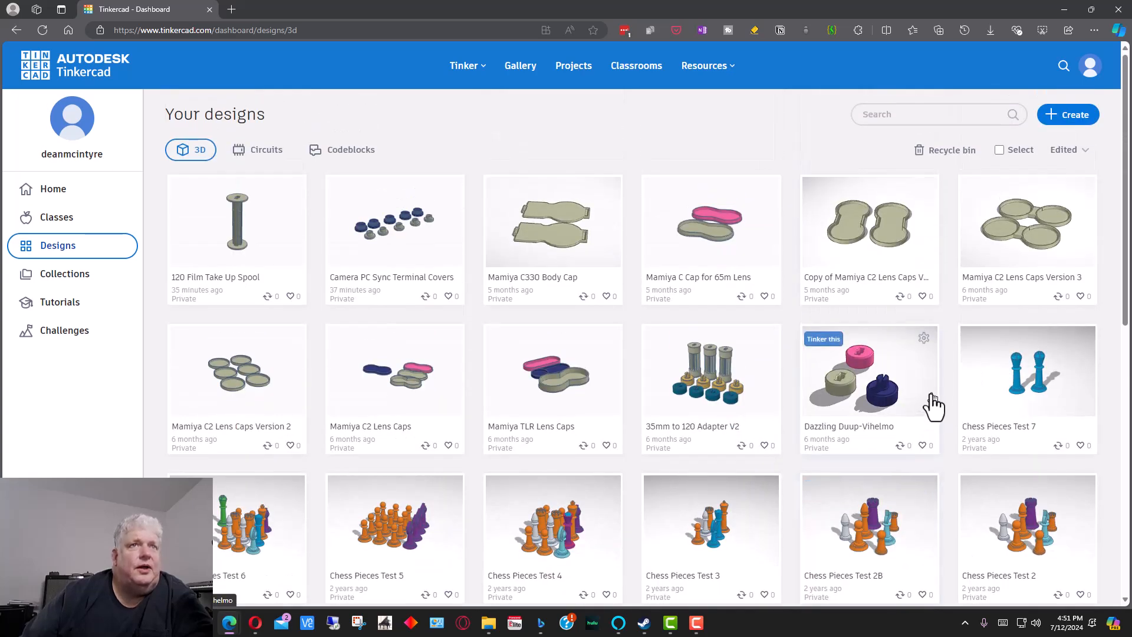
pyautogui.scroll(-2, 934, 405)
pyautogui.scroll(2, 933, 405)
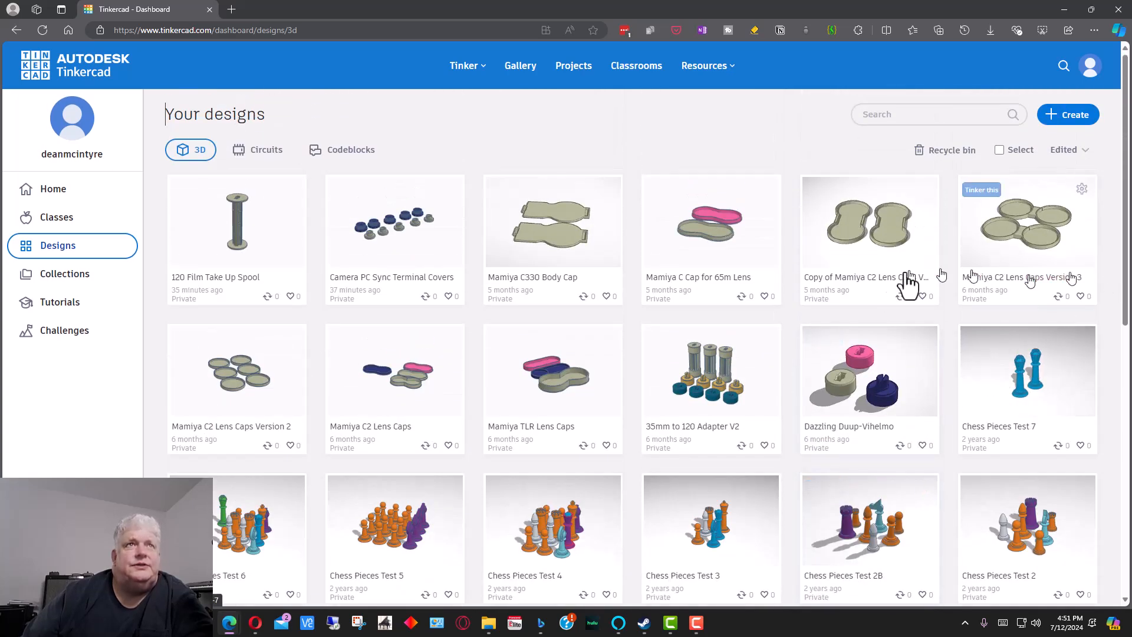
pyautogui.scroll(-3, 531, 525)
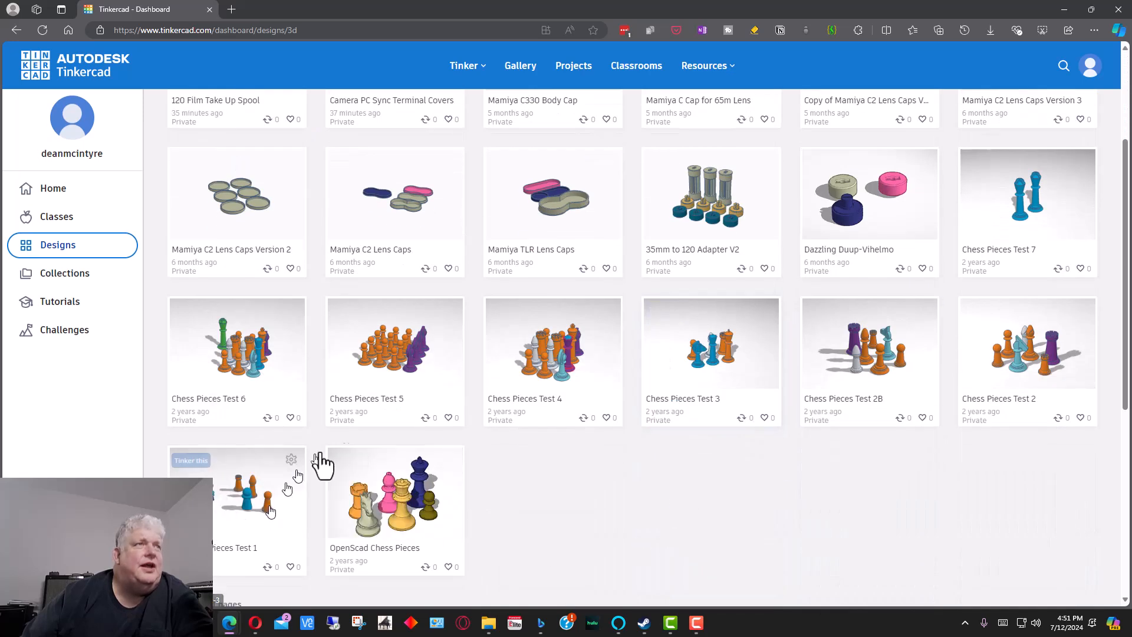
pyautogui.scroll(3, 751, 372)
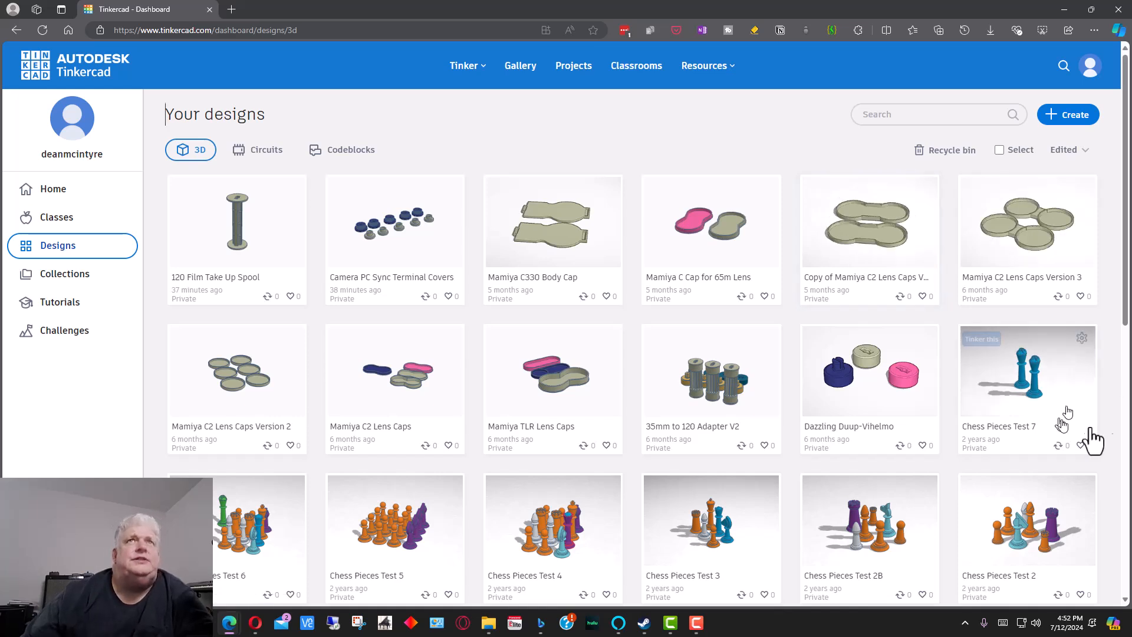
# Create a new 3D design and check the workplane's width and length in its workspace settings
pyautogui.click(1072, 123)
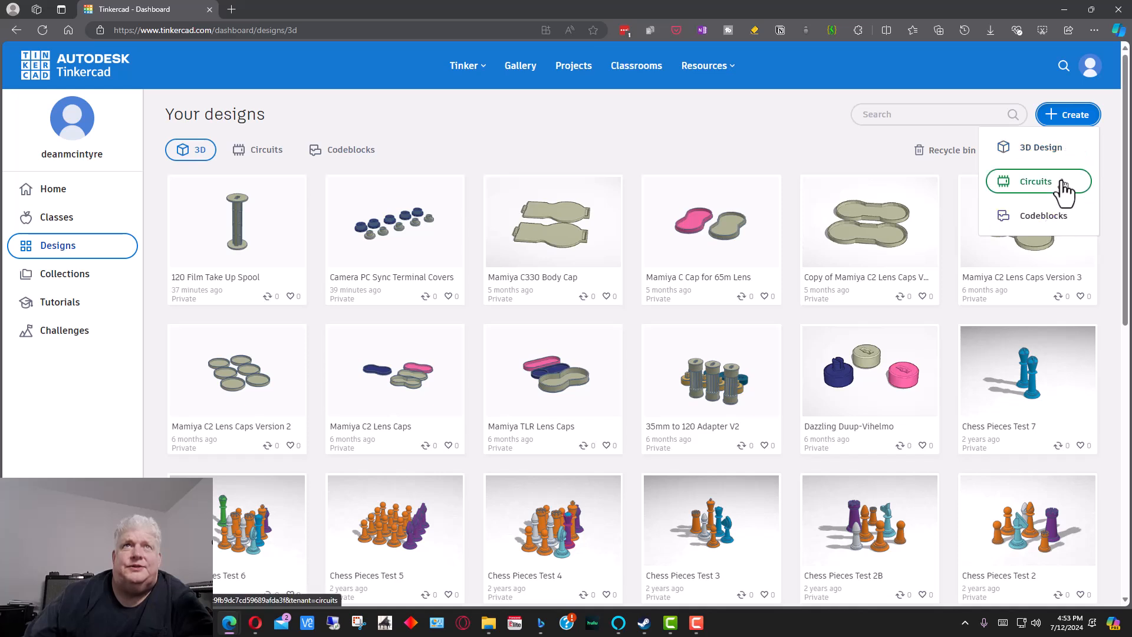
pyautogui.click(1055, 153)
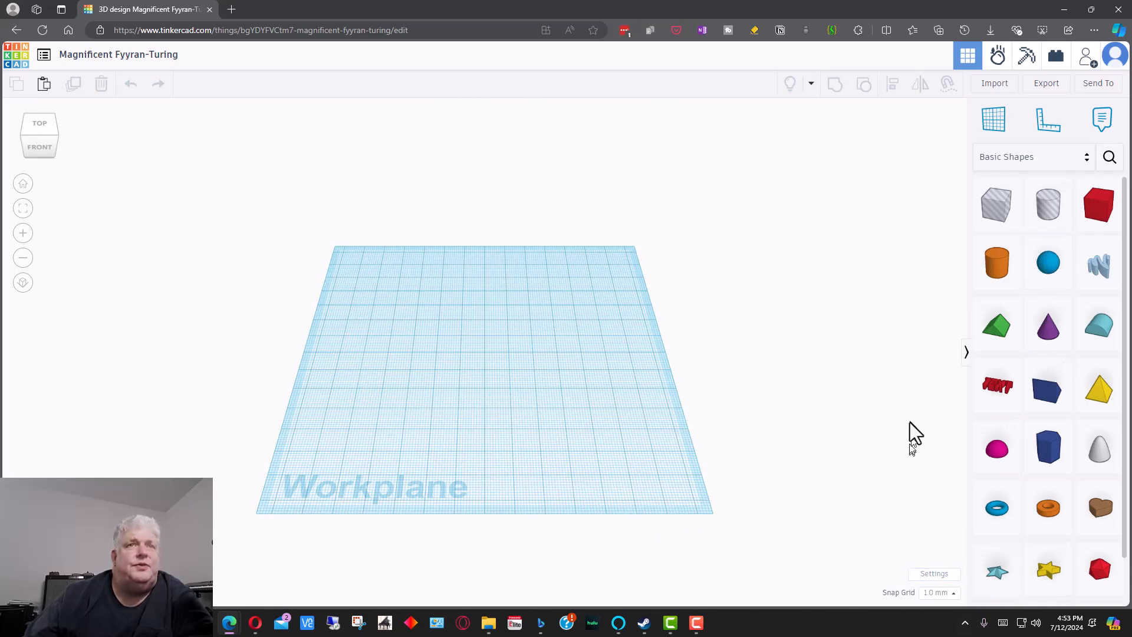
pyautogui.click(933, 575)
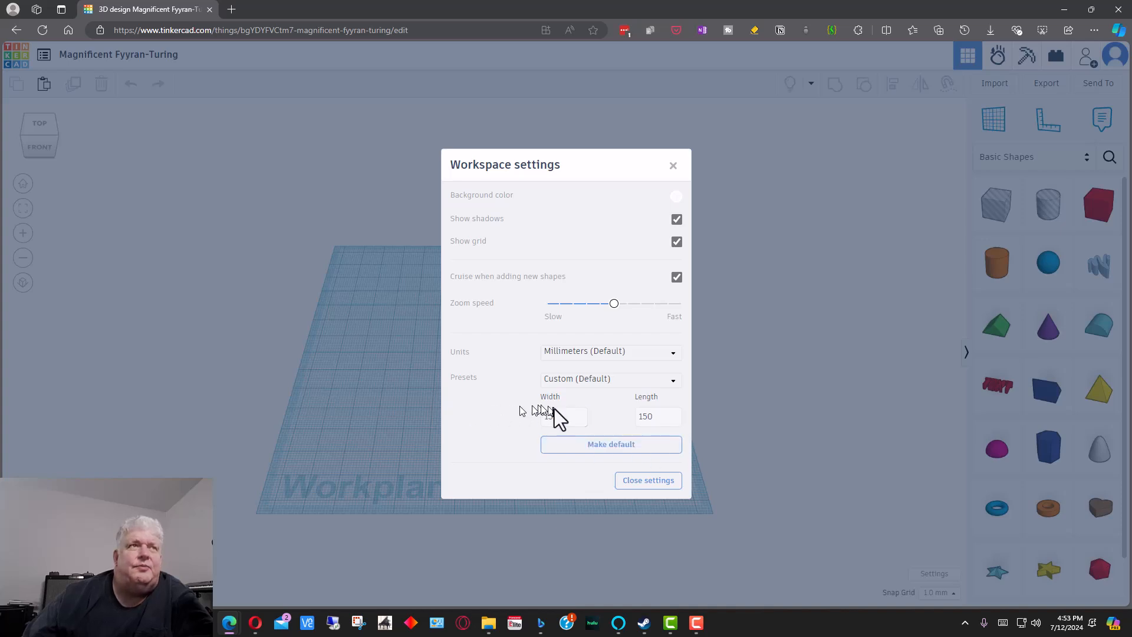
pyautogui.click(676, 421)
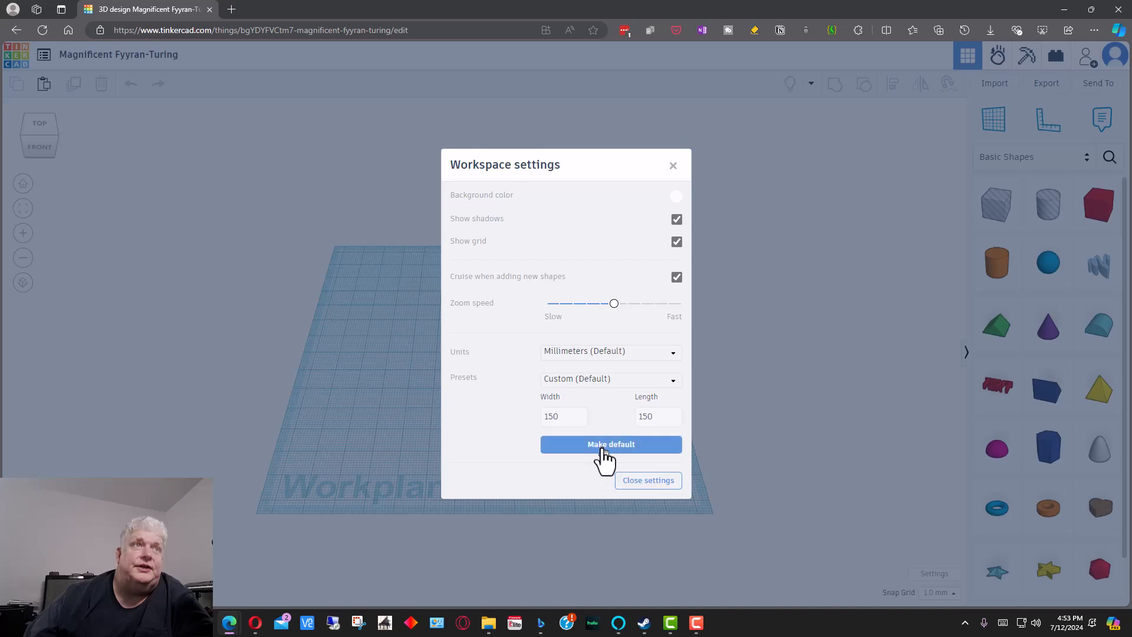
pyautogui.click(673, 166)
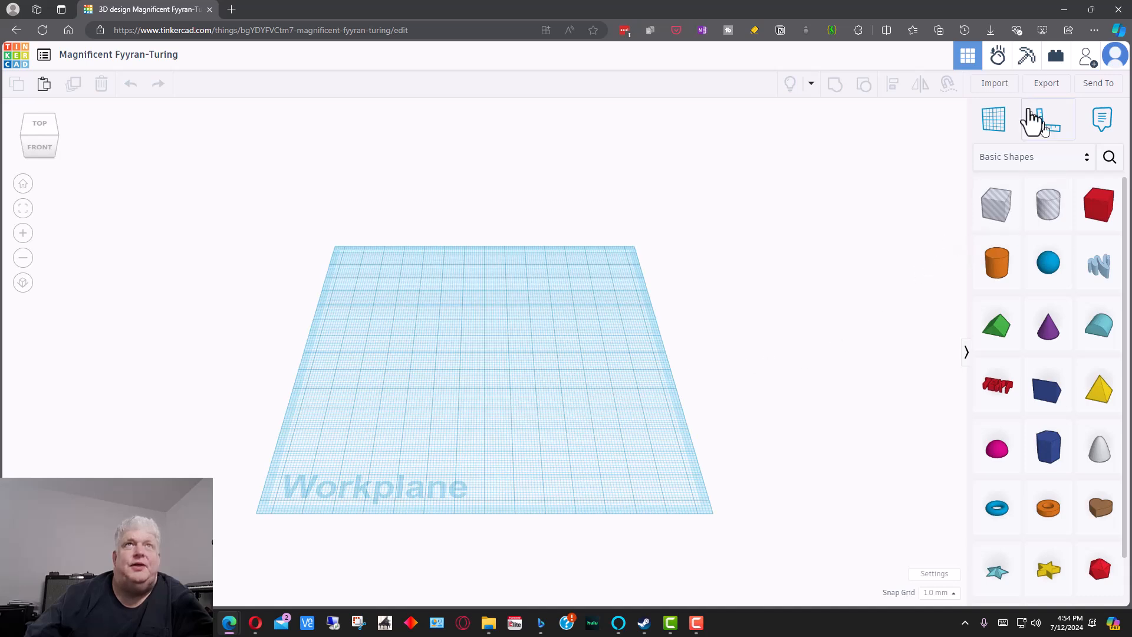
# Import Chess Pieces Test 3.stl from the Downloads folder in millimeters at 100% scale
pyautogui.click(997, 84)
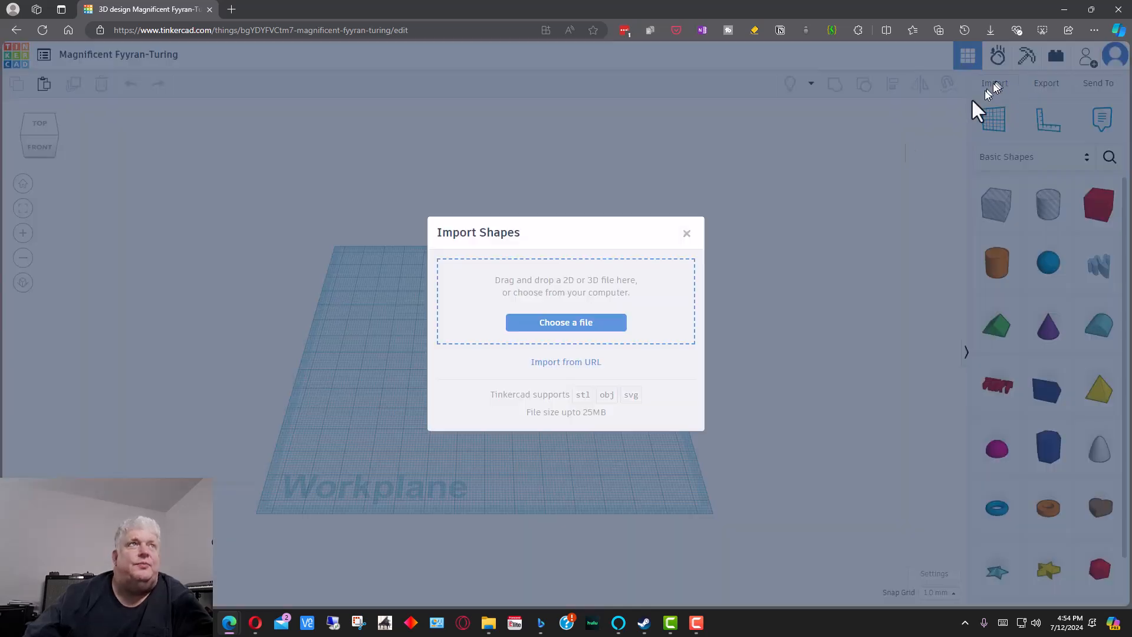
pyautogui.click(574, 315)
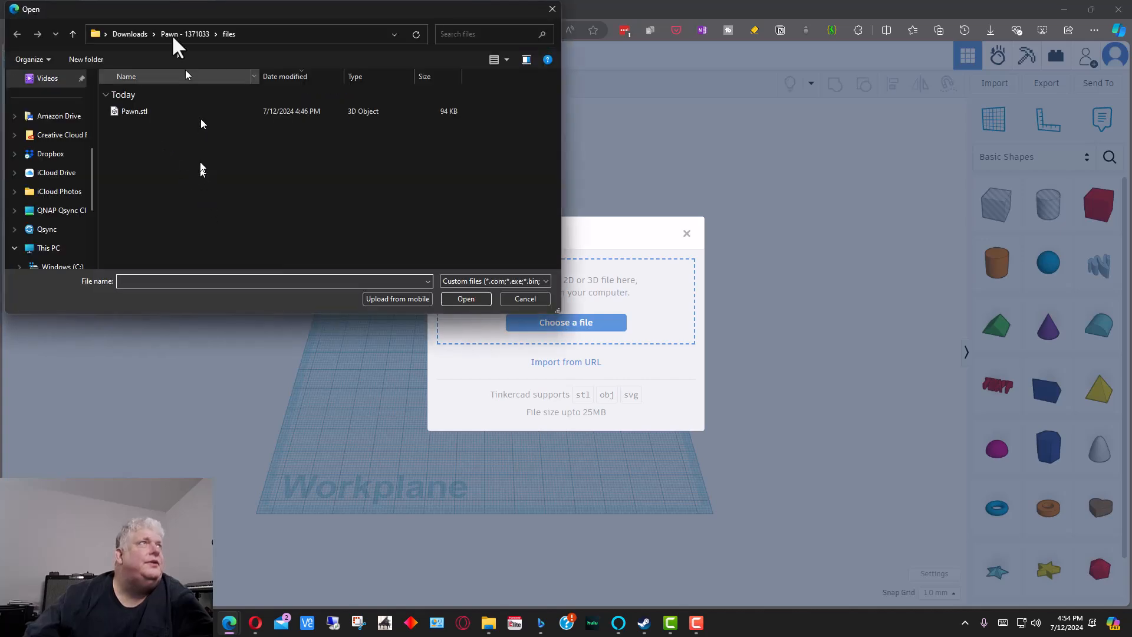
pyautogui.click(131, 35)
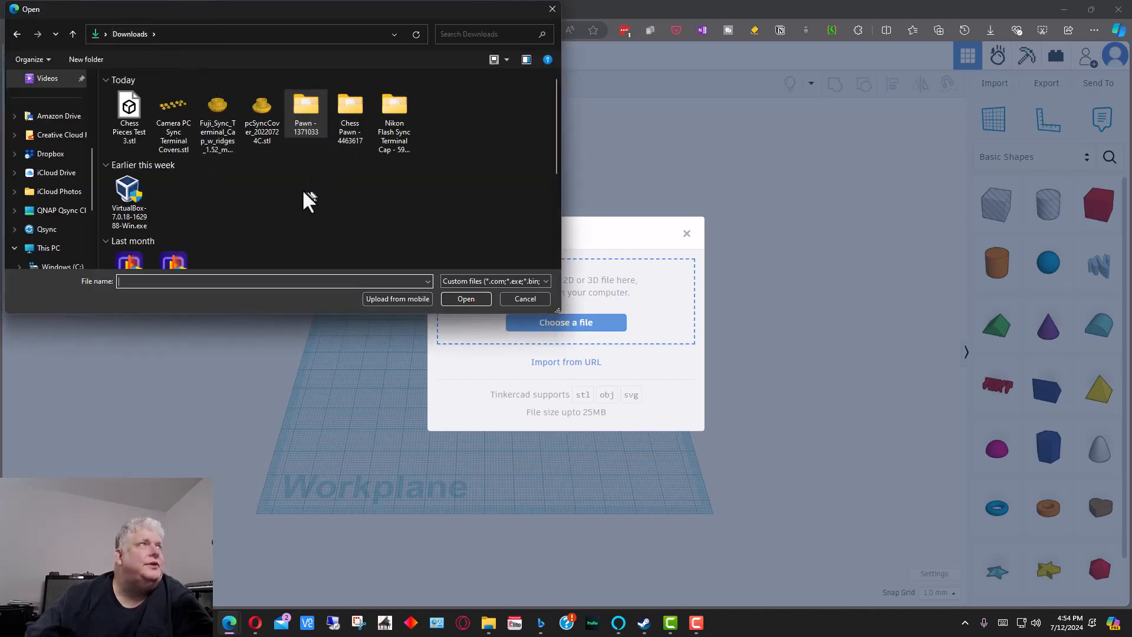
pyautogui.doubleClick(130, 108)
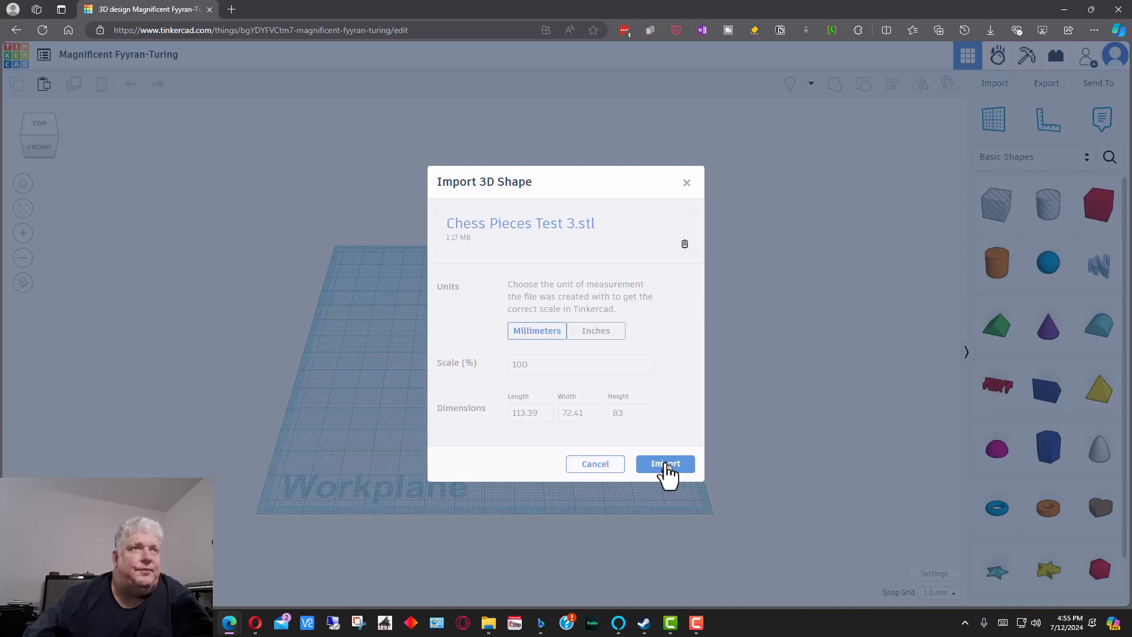
pyautogui.click(665, 464)
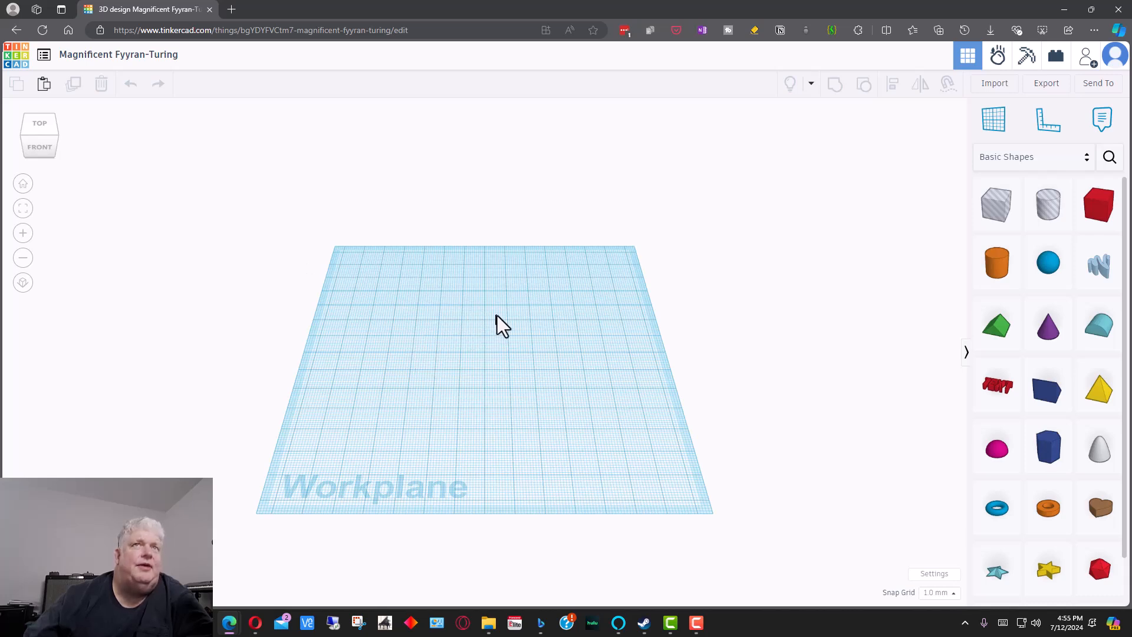
# Examine the imported chess pieces from several sides, from above and close up
pyautogui.moveTo(567, 345); pyautogui.dragTo(485, 401, button='right')
pyautogui.press('w')
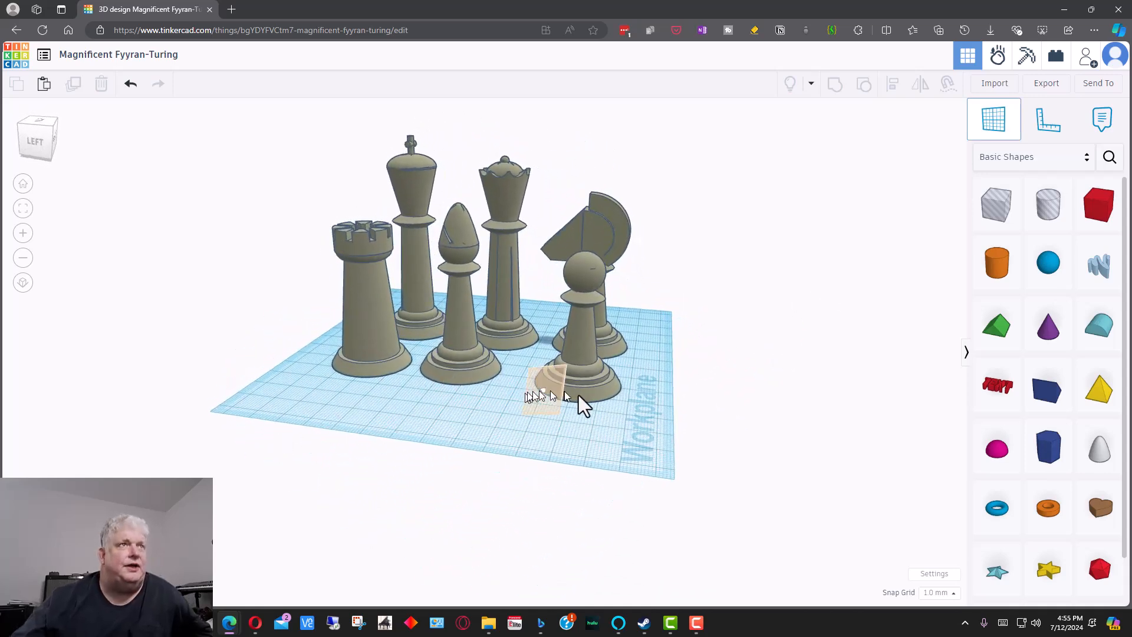
pyautogui.moveTo(653, 398); pyautogui.dragTo(381, 409, button='right')
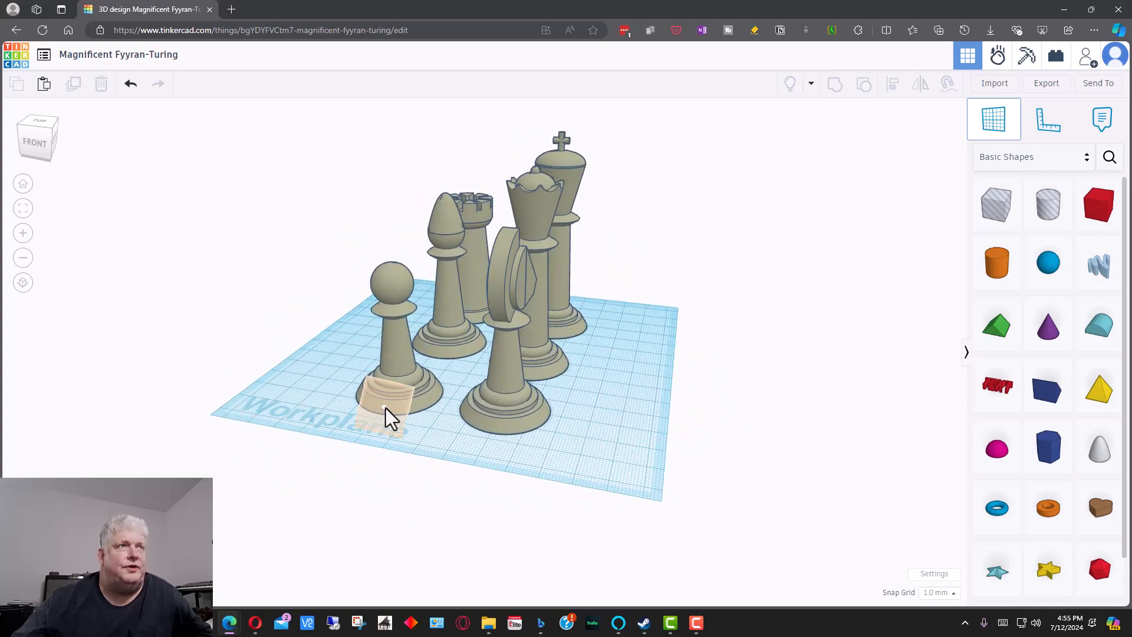
pyautogui.moveTo(504, 448); pyautogui.dragTo(579, 349, button='right')
pyautogui.scroll(5, 578, 352)
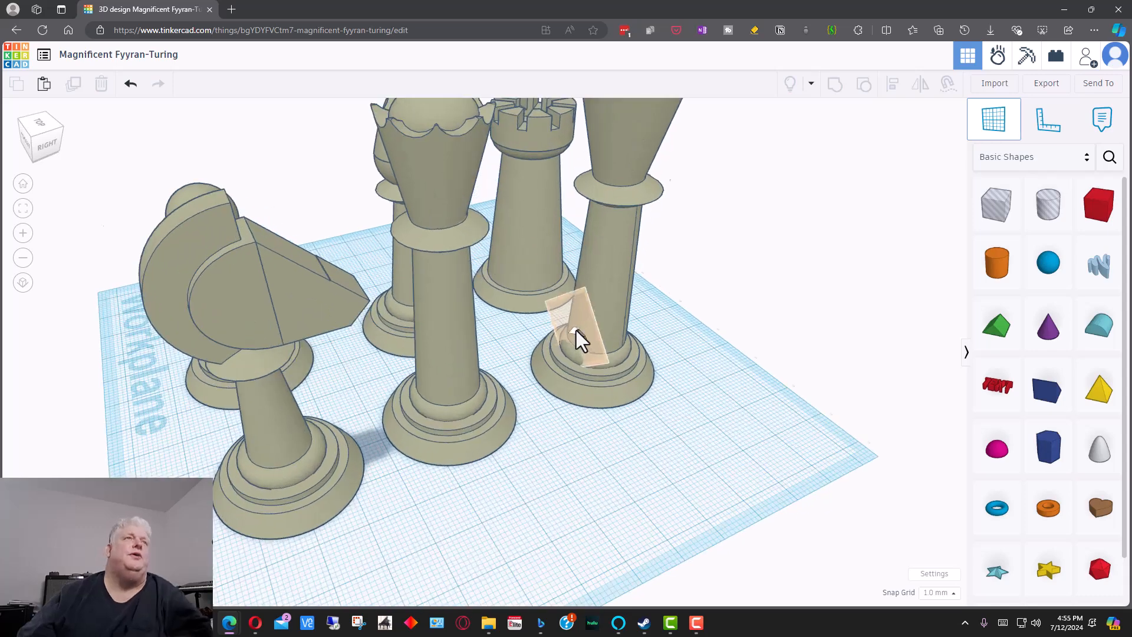
pyautogui.scroll(-5, 572, 320)
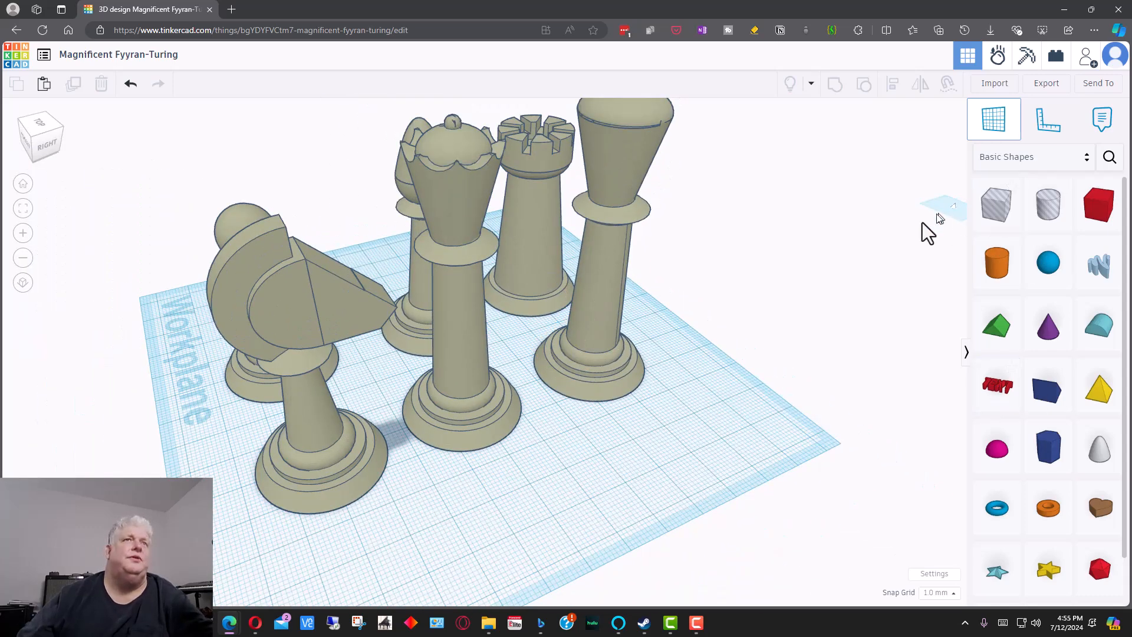
pyautogui.scroll(3, 534, 316)
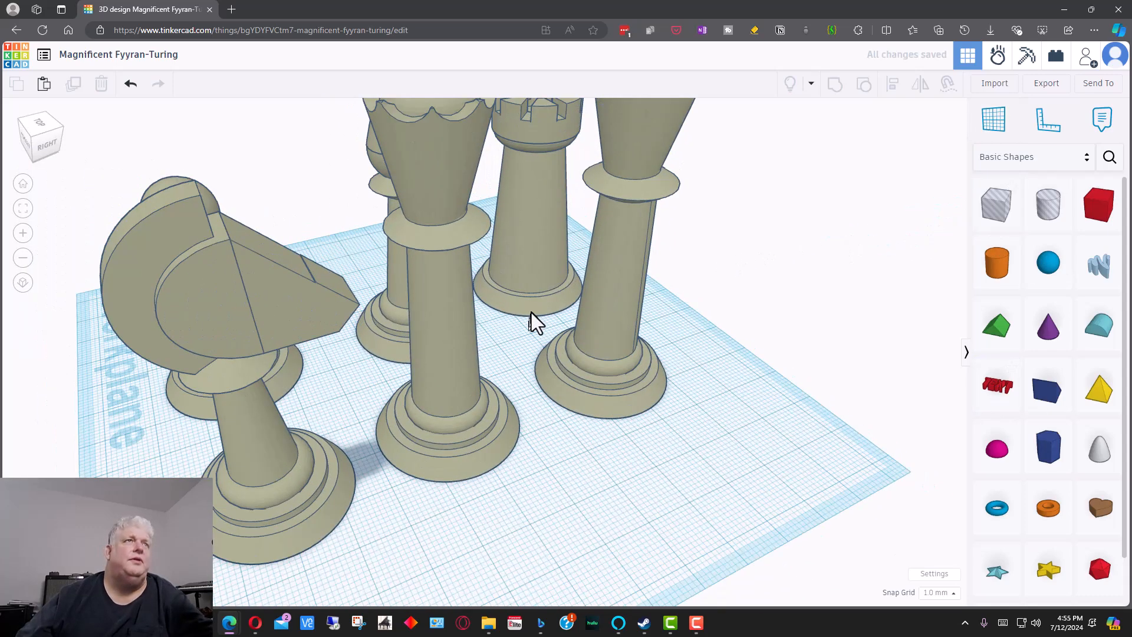
pyautogui.scroll(-3, 537, 313)
pyautogui.moveTo(640, 323); pyautogui.dragTo(95, 338, button='right')
pyautogui.scroll(5, 537, 315)
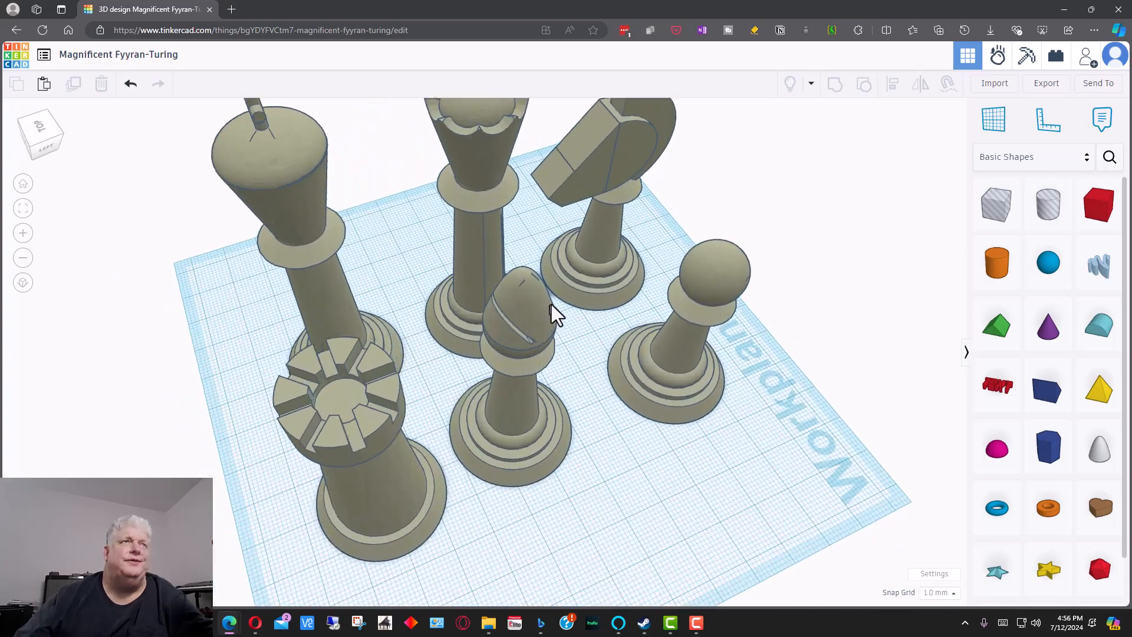
pyautogui.scroll(-5, 555, 300)
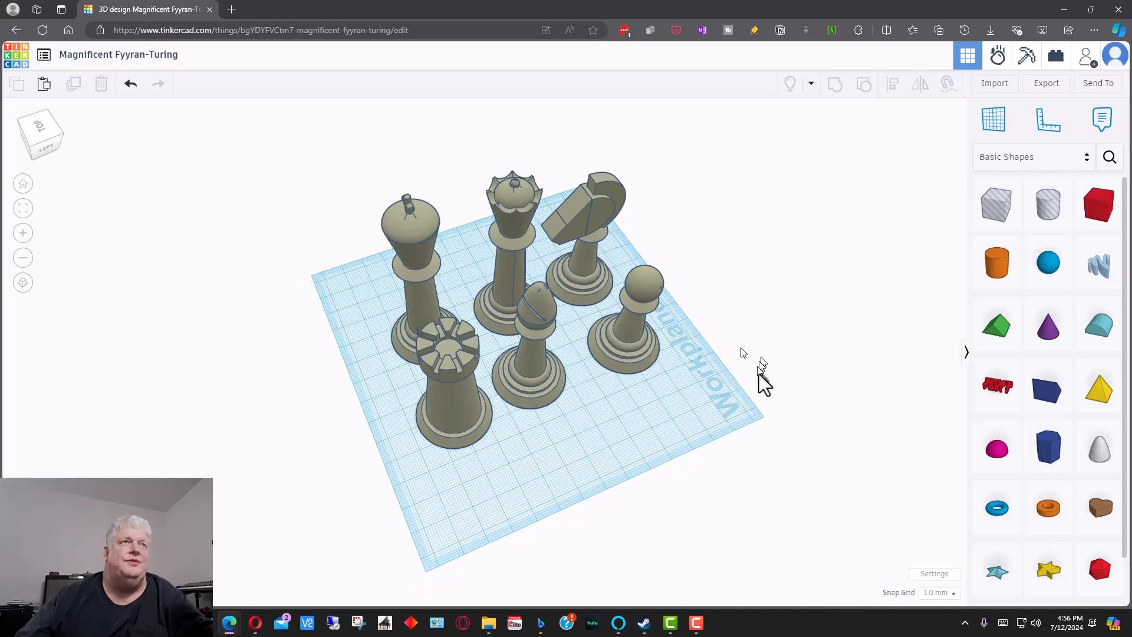
pyautogui.moveTo(719, 377); pyautogui.dragTo(595, 407, button='right')
pyautogui.moveTo(534, 424); pyautogui.dragTo(1129, 448, button='right')
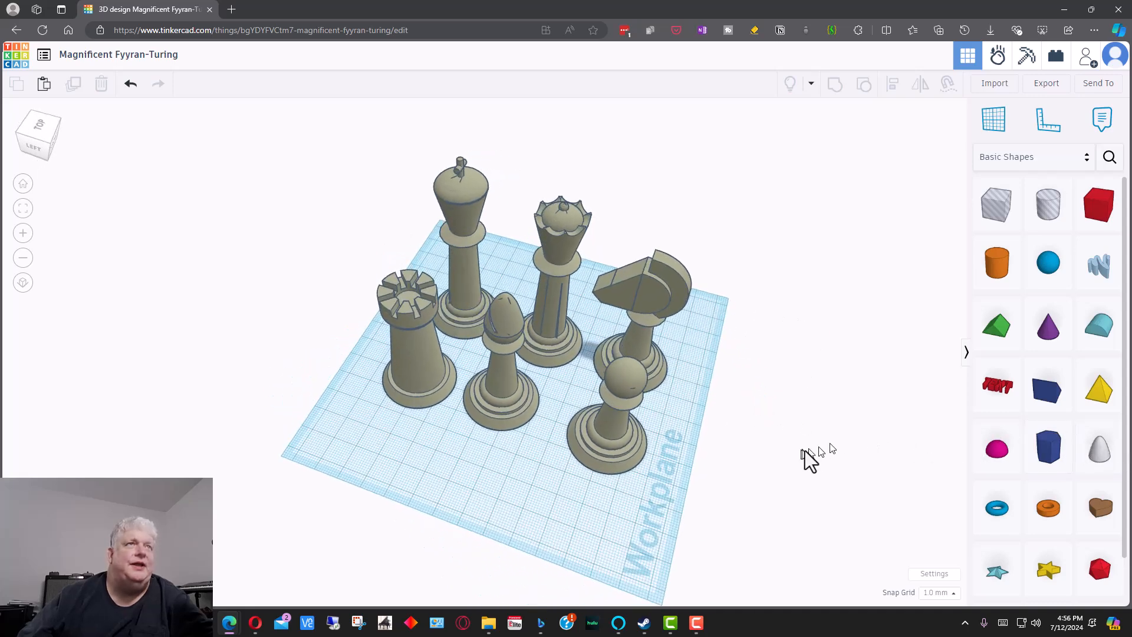
pyautogui.moveTo(814, 455); pyautogui.dragTo(877, 445, button='right')
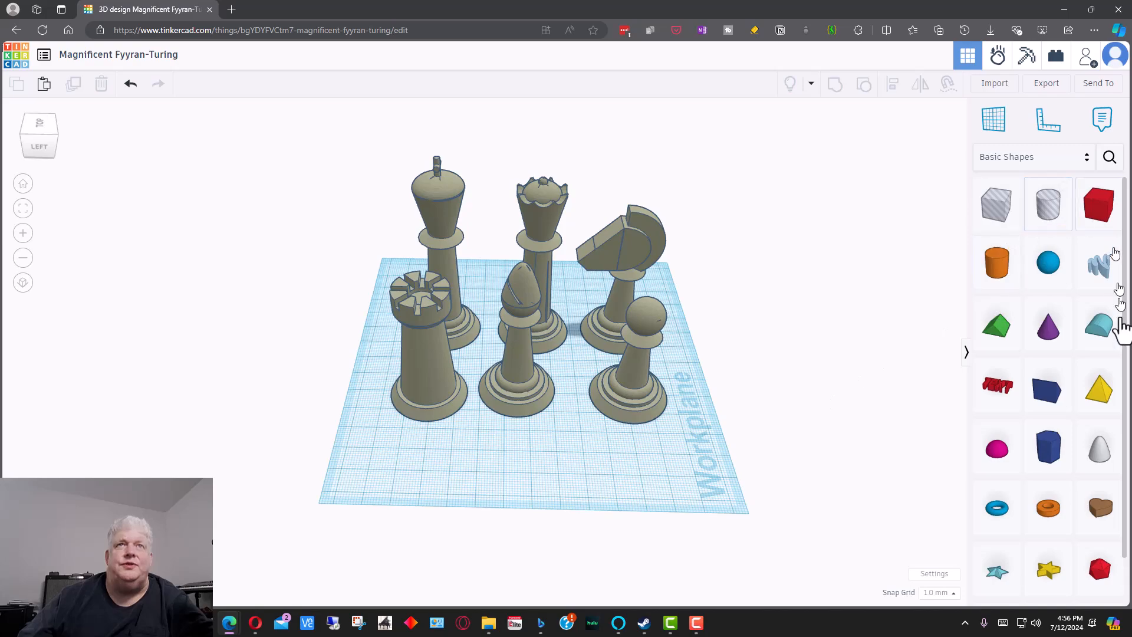
pyautogui.moveTo(632, 466); pyautogui.dragTo(328, 509, button='right')
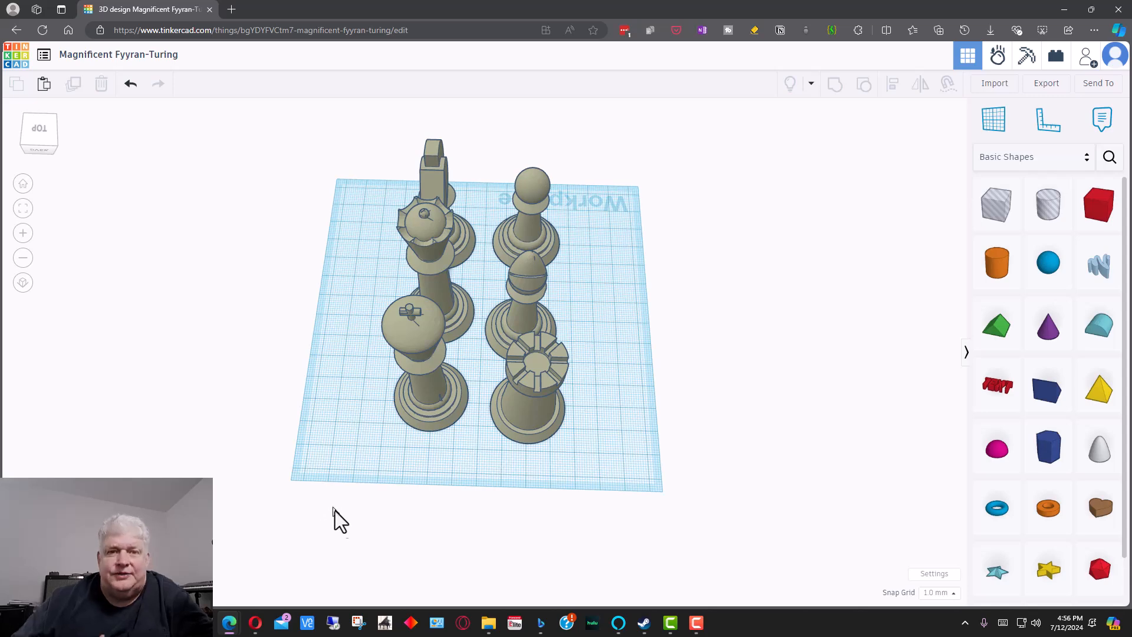
pyautogui.moveTo(759, 472); pyautogui.dragTo(874, 467, button='right')
pyautogui.moveTo(766, 485); pyautogui.dragTo(883, 504, button='right')
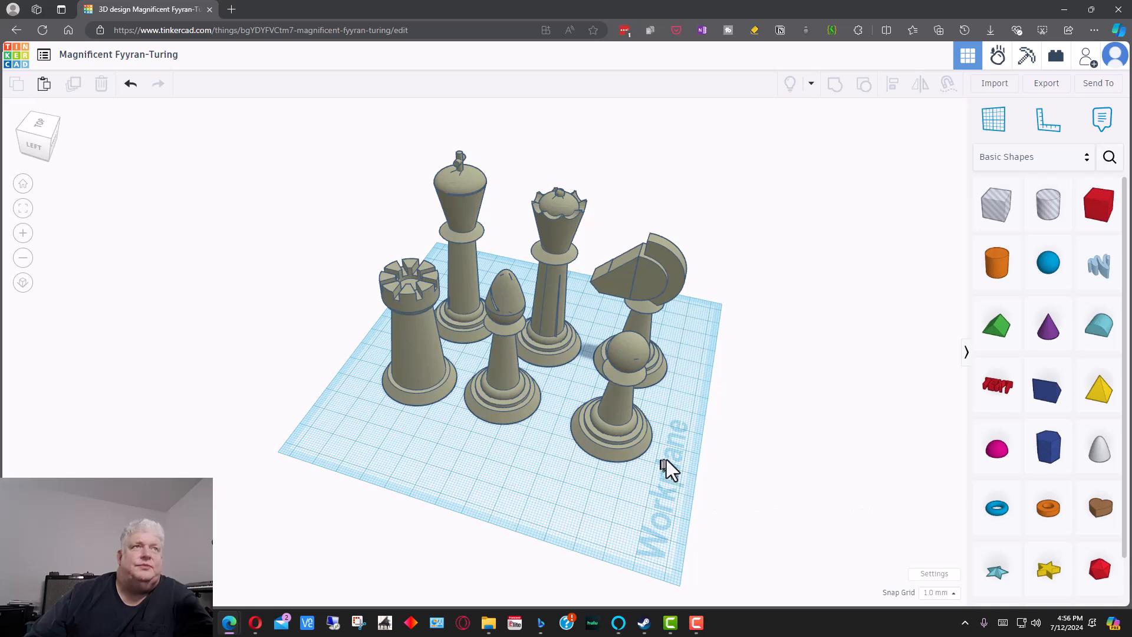
# Move the imported chess set as one shape toward the workplane's right edge to free space beside it
pyautogui.click(618, 429)
pyautogui.click(689, 399)
pyautogui.click(619, 396)
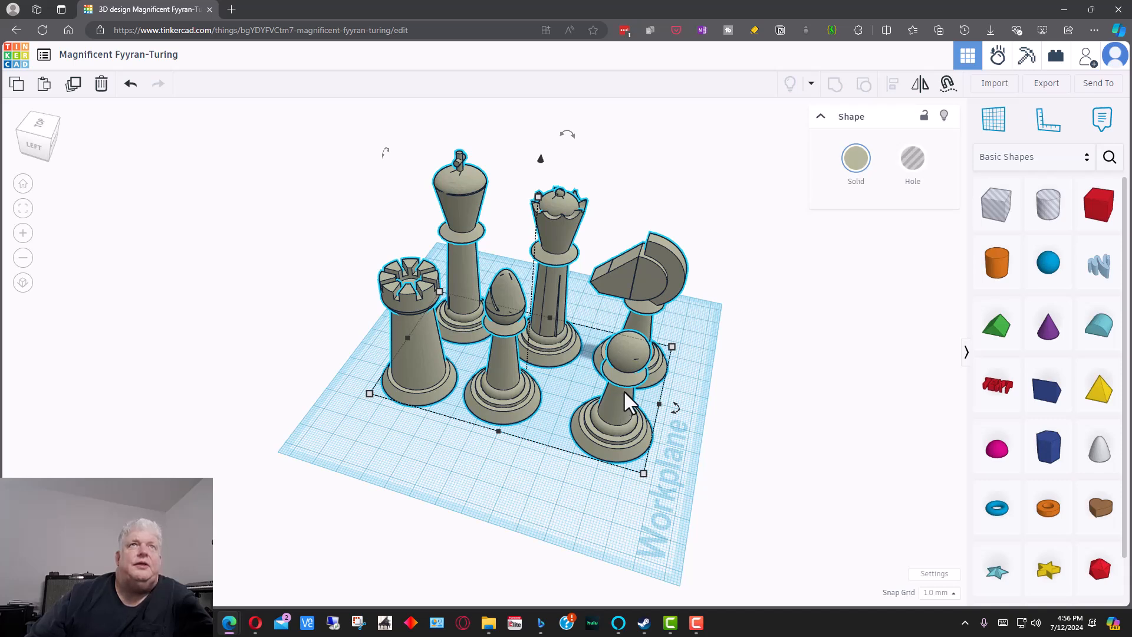
pyautogui.click(409, 339)
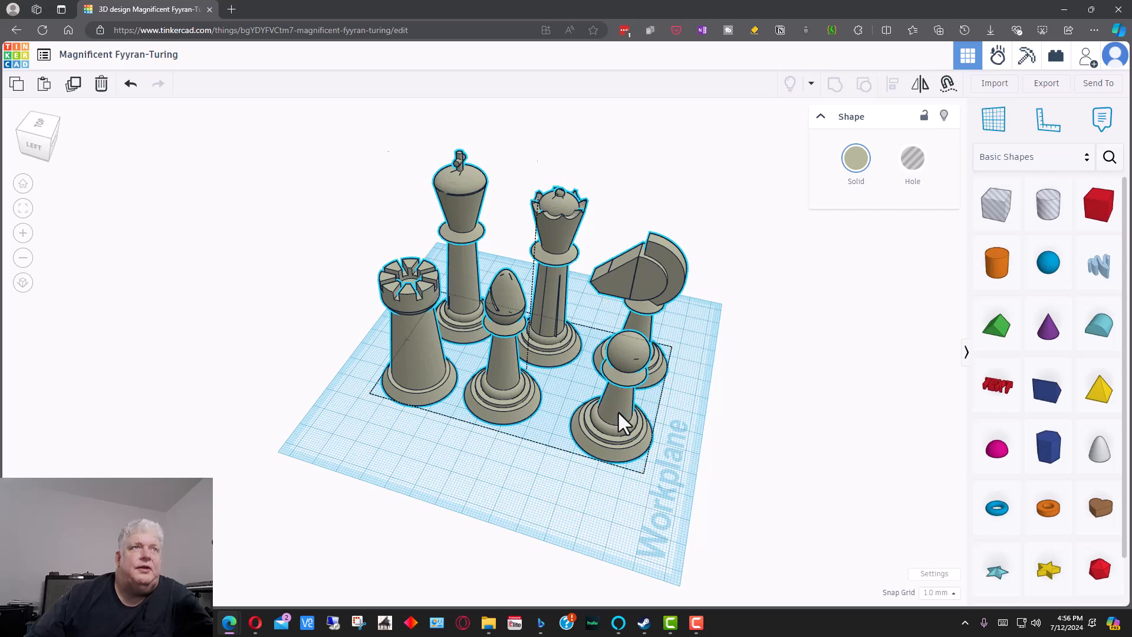
pyautogui.moveTo(628, 407); pyautogui.dragTo(641, 374)
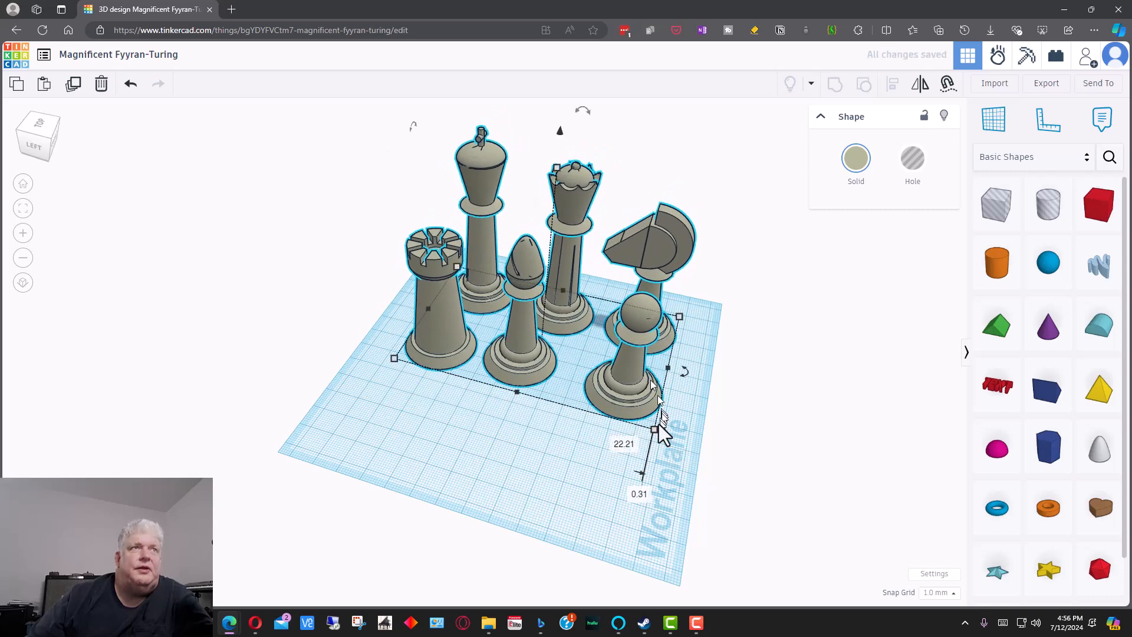
pyautogui.click(645, 463)
pyautogui.click(508, 349)
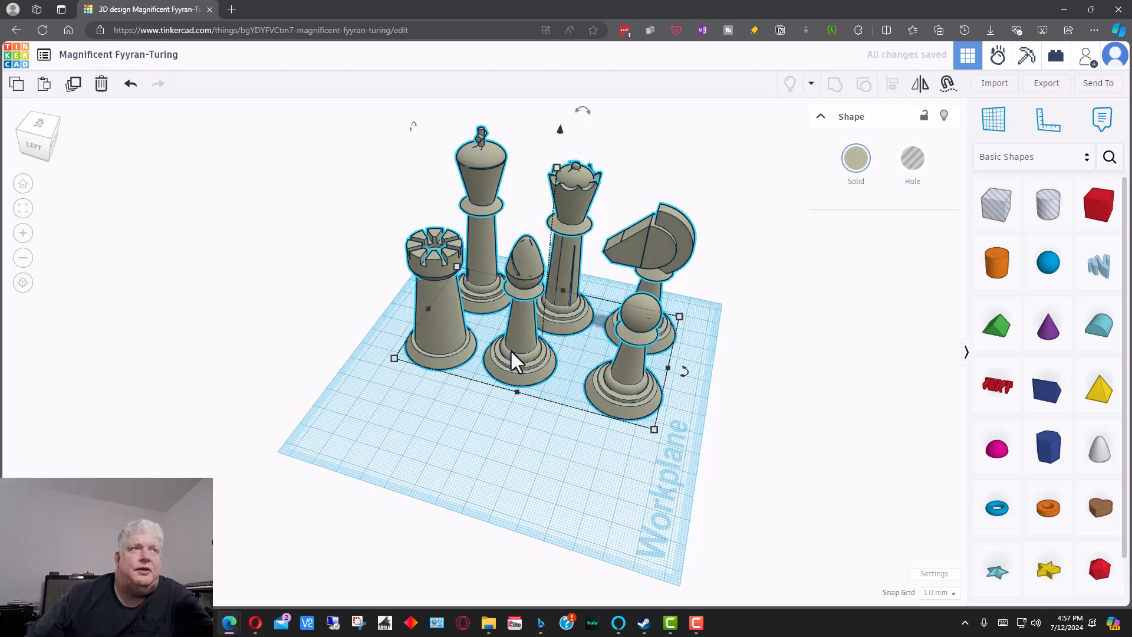
pyautogui.moveTo(631, 357)
pyautogui.mouseDown()
pyautogui.moveTo(617, 391)
pyautogui.moveTo(635, 391)
pyautogui.moveTo(617, 406)
pyautogui.moveTo(627, 362)
pyautogui.mouseUp()
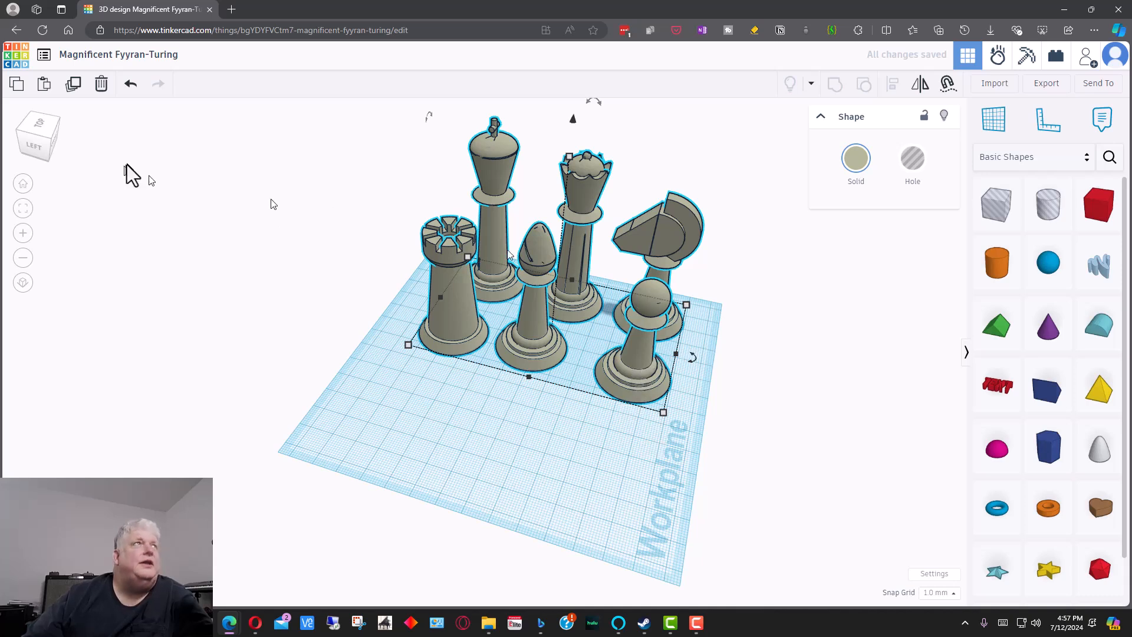
# Duplicate the chess set and move the copy about 70 mm toward the workplane's left edge
pyautogui.click(74, 85)
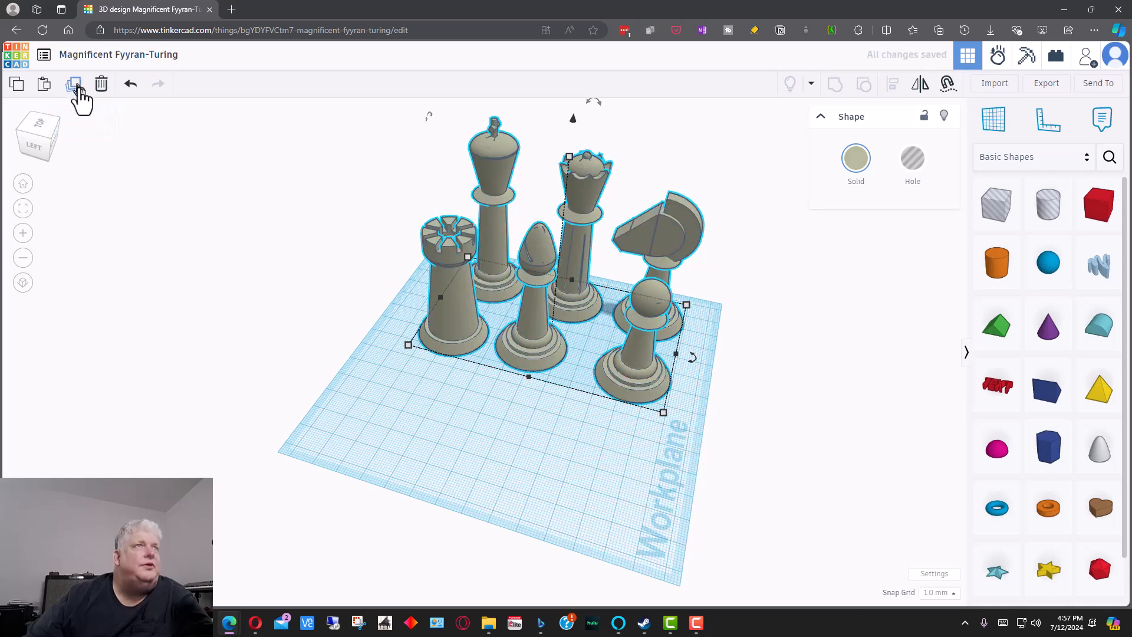
pyautogui.moveTo(518, 346); pyautogui.dragTo(468, 458)
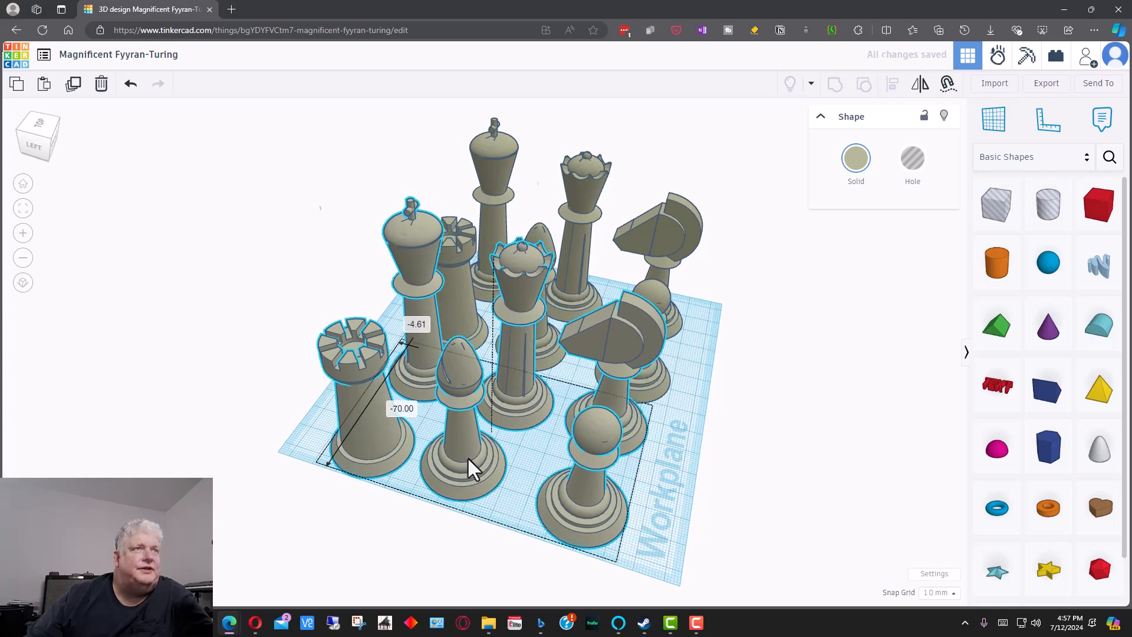
pyautogui.click(702, 439)
pyautogui.moveTo(703, 436); pyautogui.dragTo(413, 503, button='right')
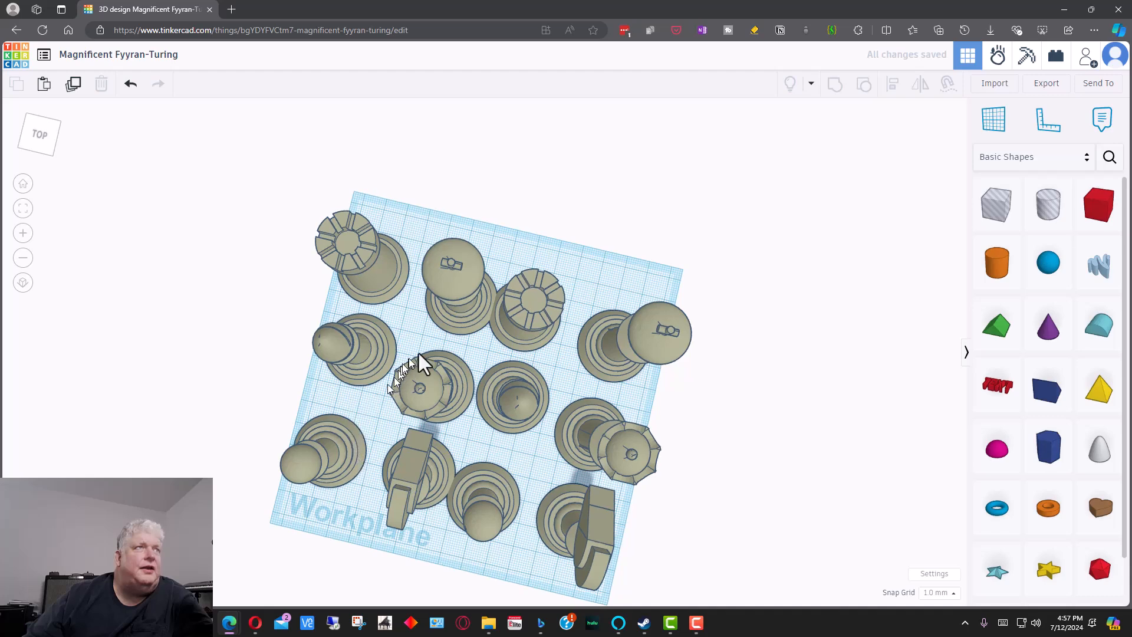
# Move the right-hand chess set about 4 mm away from the other set and check the spacing between them
pyautogui.click(460, 319)
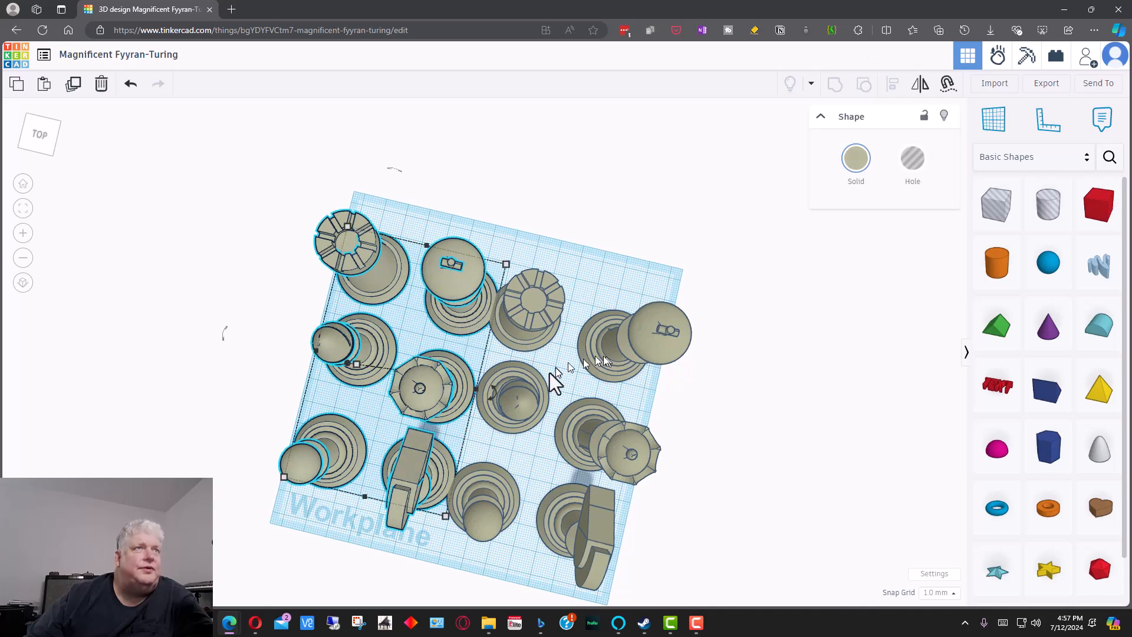
pyautogui.click(519, 396)
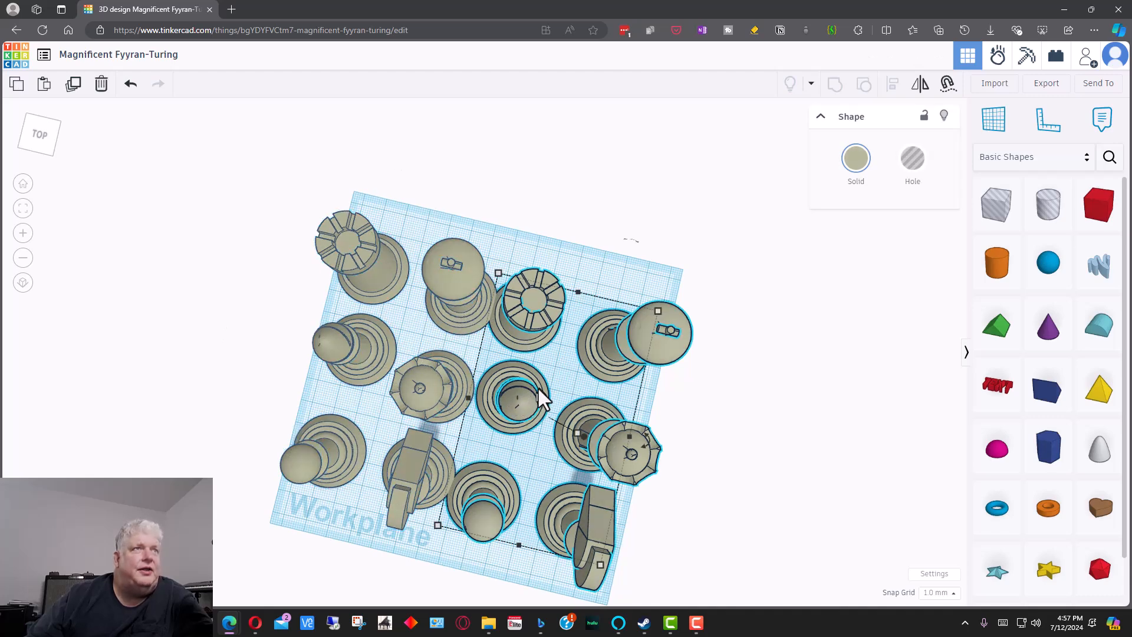
pyautogui.moveTo(540, 388); pyautogui.dragTo(544, 389, button='right')
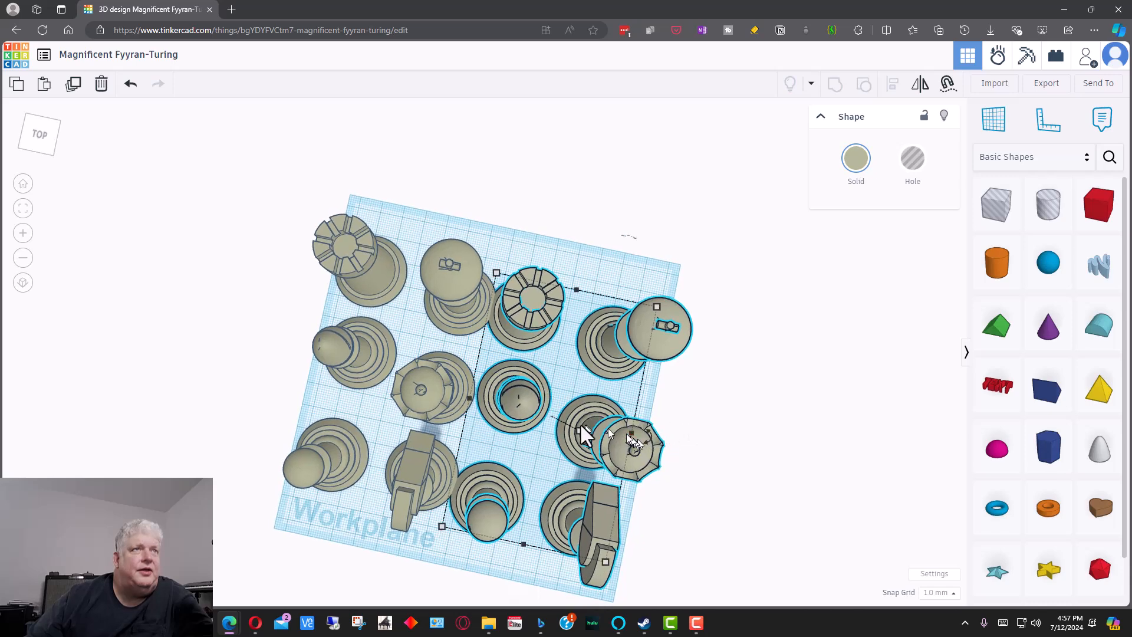
pyautogui.moveTo(525, 344)
pyautogui.mouseDown()
pyautogui.moveTo(539, 348)
pyautogui.moveTo(526, 345)
pyautogui.mouseUp()
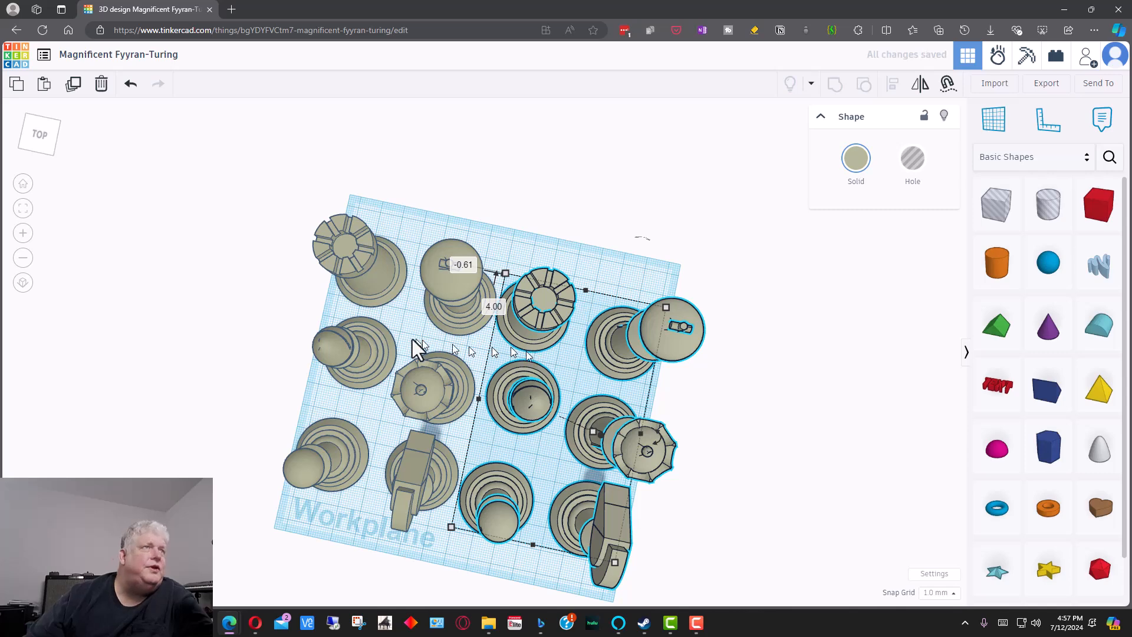
pyautogui.click(380, 285)
pyautogui.moveTo(377, 285); pyautogui.dragTo(377, 287)
pyautogui.click(597, 264)
pyautogui.moveTo(600, 263); pyautogui.dragTo(416, 357, button='right')
pyautogui.click(377, 414)
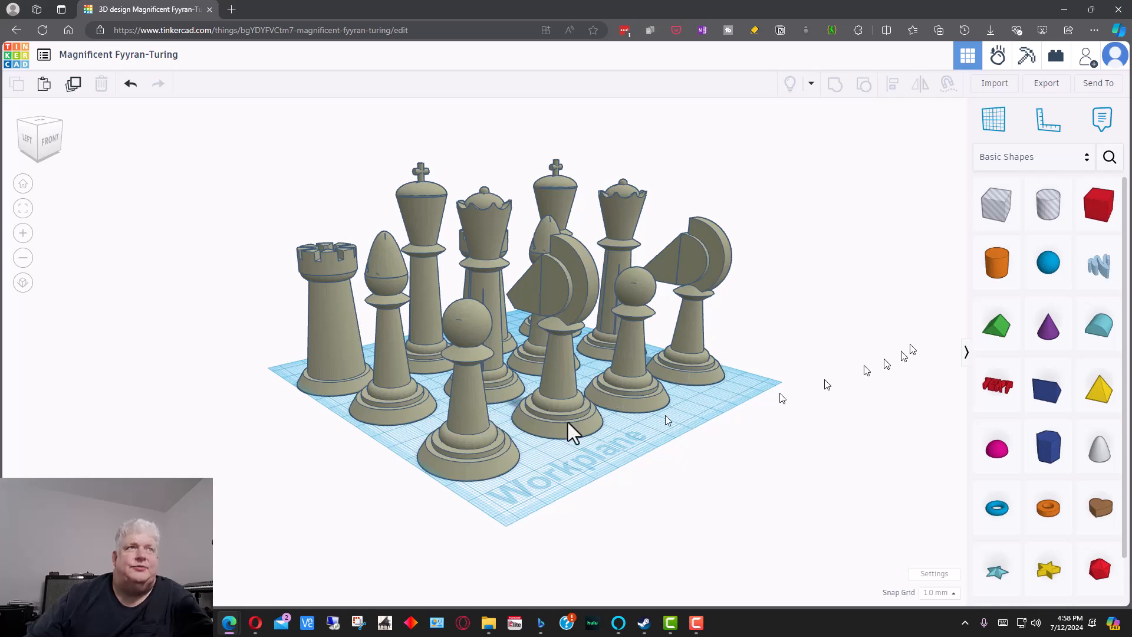
# Delete both chess sets to clear the workplane
pyautogui.moveTo(671, 408); pyautogui.dragTo(613, 504, button='right')
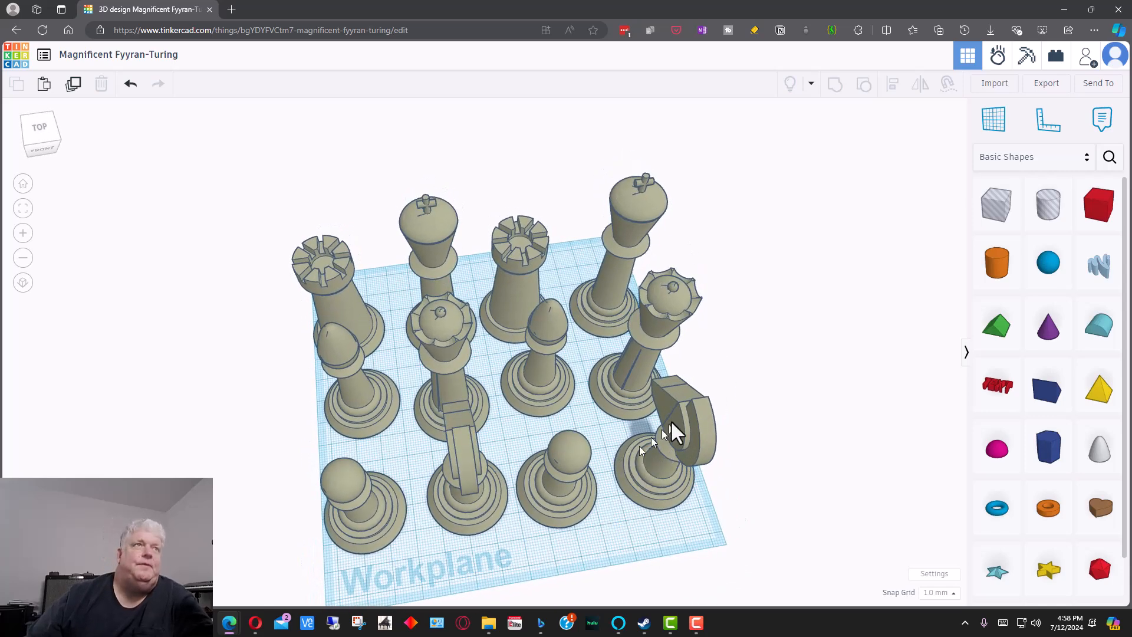
pyautogui.click(553, 328)
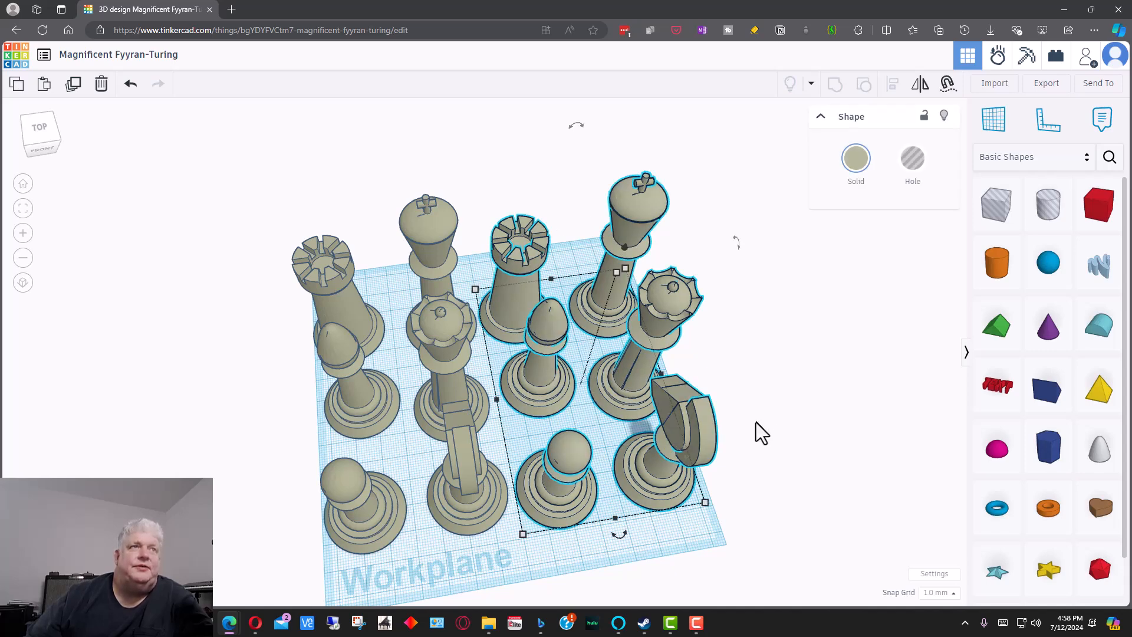
pyautogui.press('Delete')
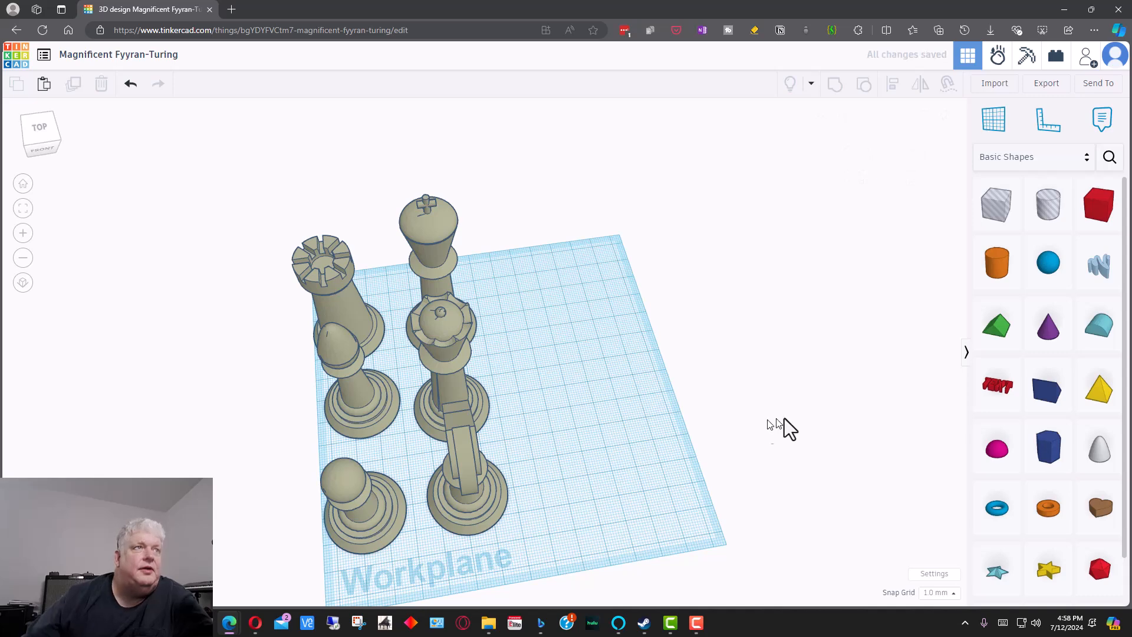
pyautogui.click(478, 469)
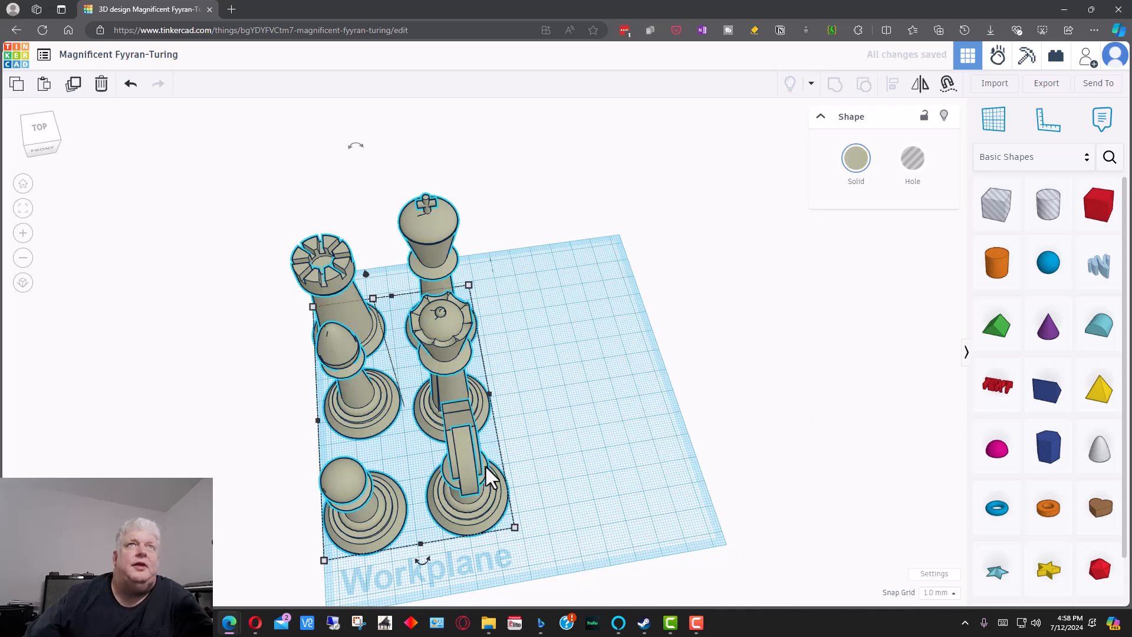
pyautogui.moveTo(525, 466); pyautogui.dragTo(649, 344, button='right')
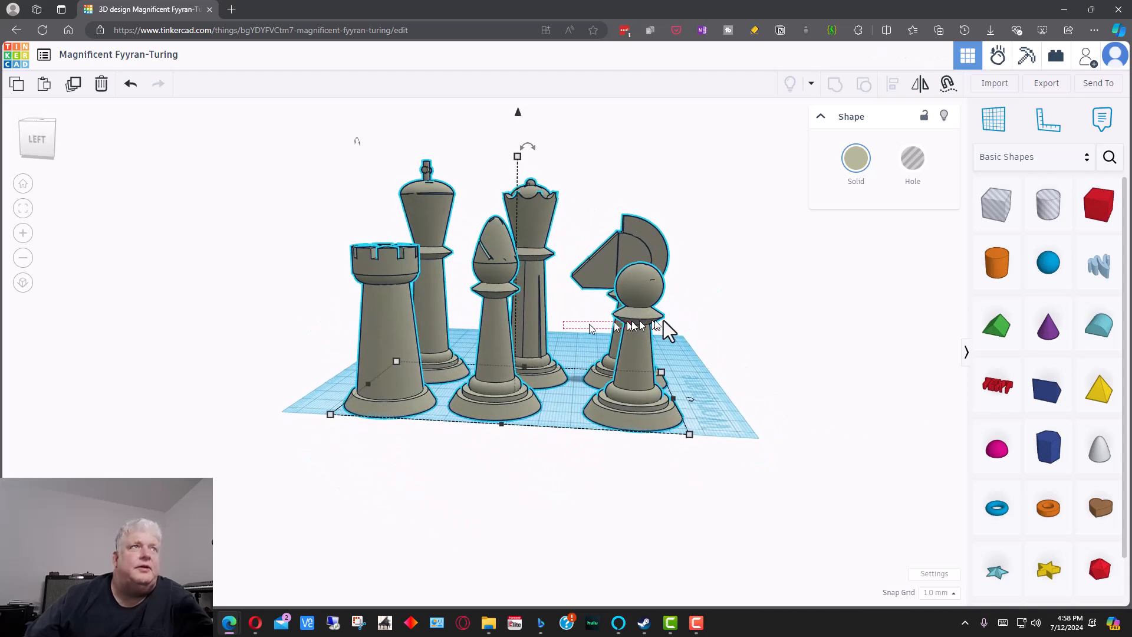
pyautogui.moveTo(649, 314); pyautogui.dragTo(559, 283, button='right')
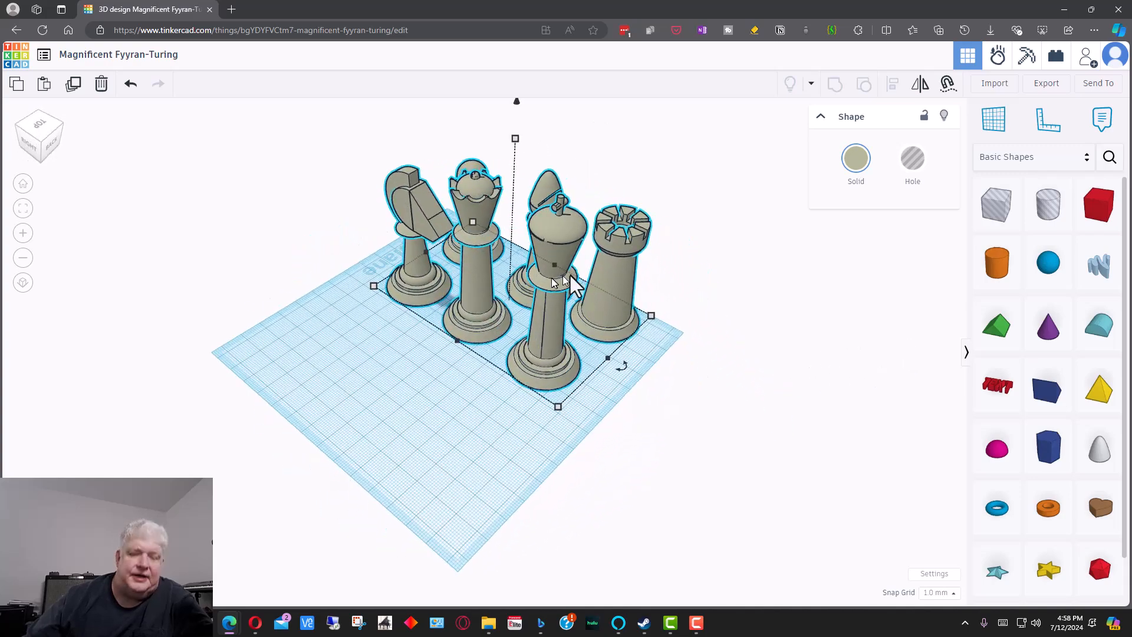
pyautogui.press('Delete')
# Place a solid cylinder near the middle of the empty workplane
pyautogui.moveTo(571, 358); pyautogui.dragTo(307, 357, button='right')
pyautogui.moveTo(271, 427); pyautogui.dragTo(569, 425, button='right')
pyautogui.scroll(5, 549, 389)
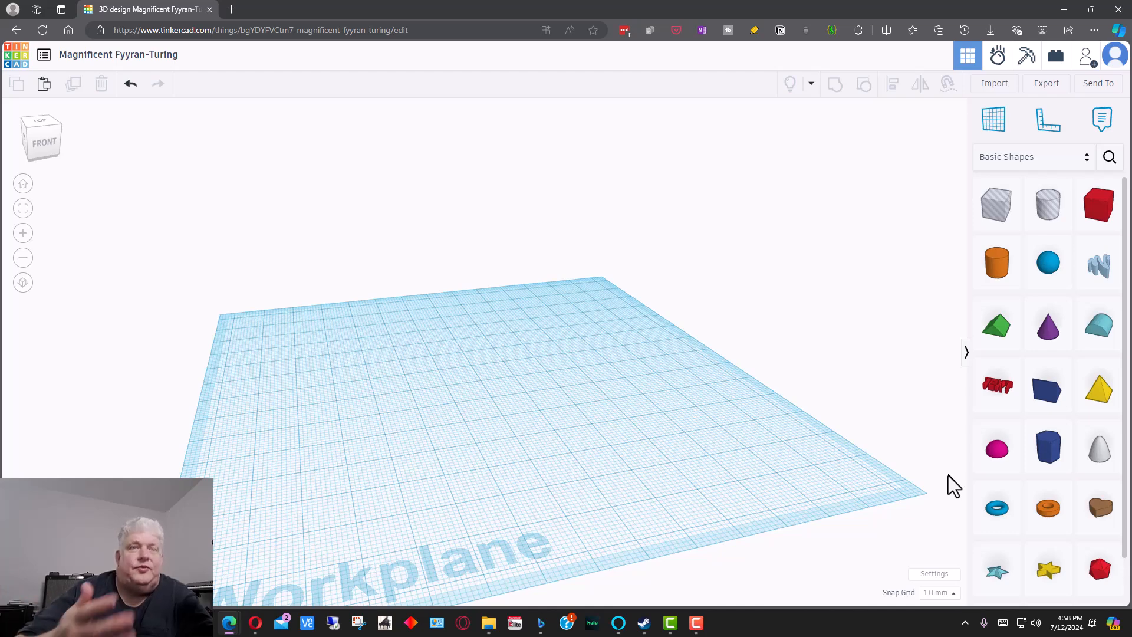
pyautogui.moveTo(589, 386); pyautogui.dragTo(679, 398, button='right')
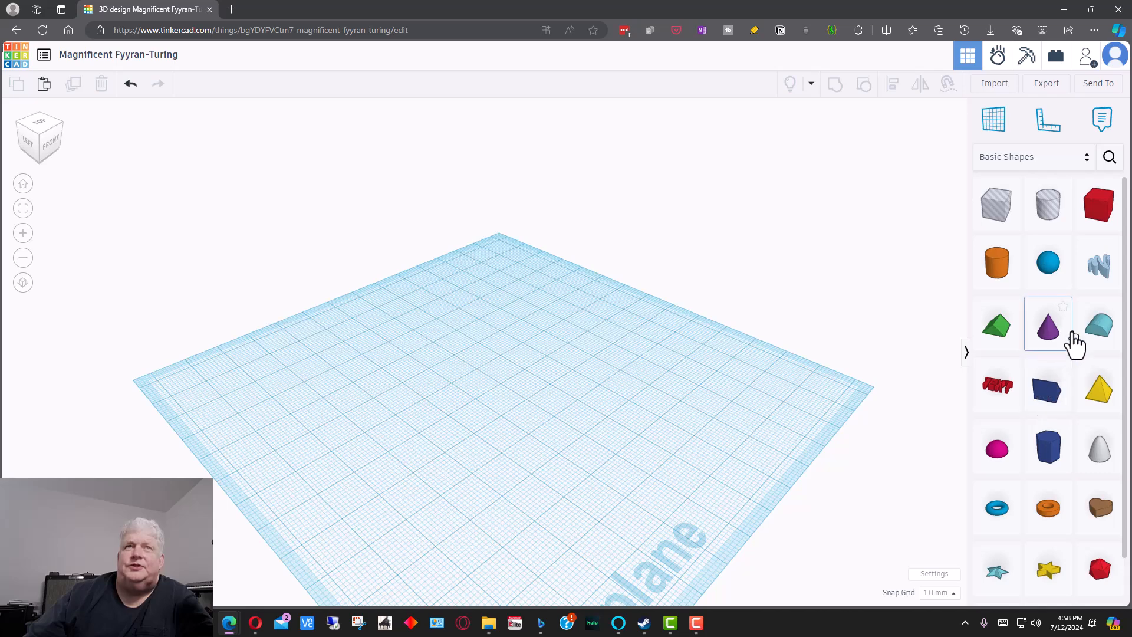
pyautogui.click(984, 274)
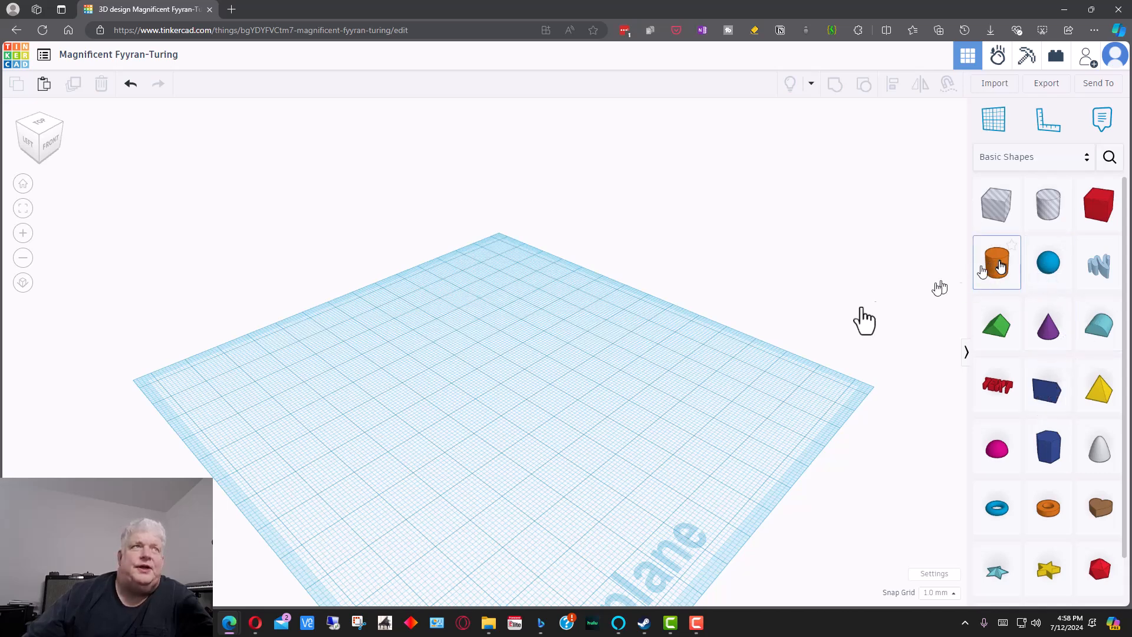
pyautogui.click(508, 398)
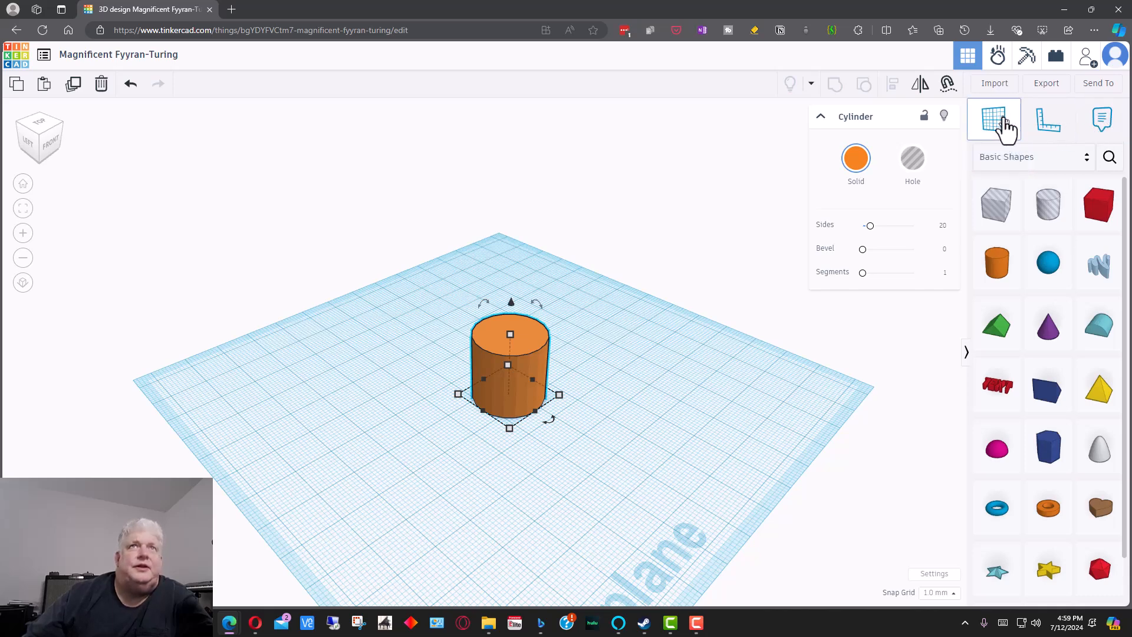
# Place a ruler near the back edge of the workplane, behind the cylinder
pyautogui.click(1058, 123)
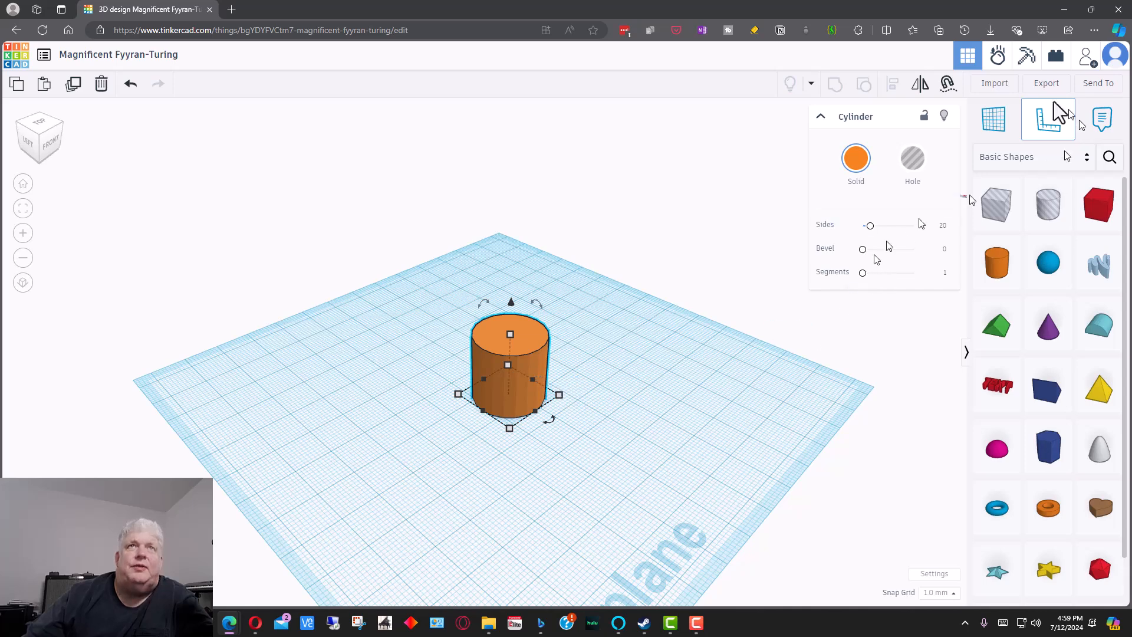
pyautogui.click(993, 120)
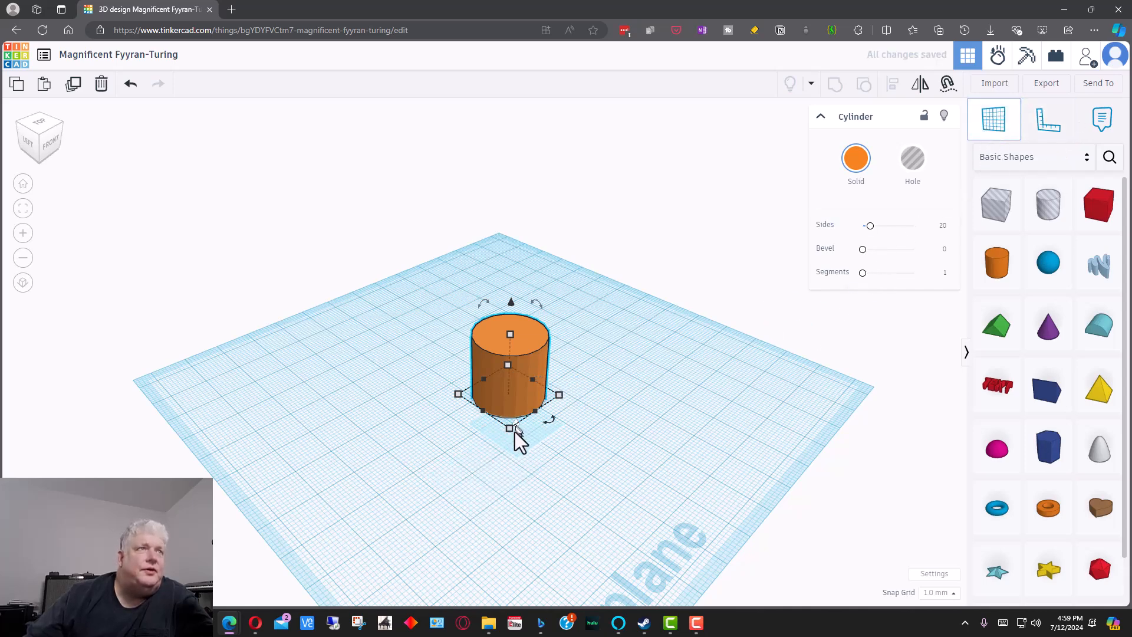
pyautogui.click(1045, 121)
pyautogui.moveTo(710, 350)
pyautogui.mouseDown(button='right')
pyautogui.moveTo(631, 387)
pyautogui.moveTo(452, 354)
pyautogui.mouseUp(button='right')
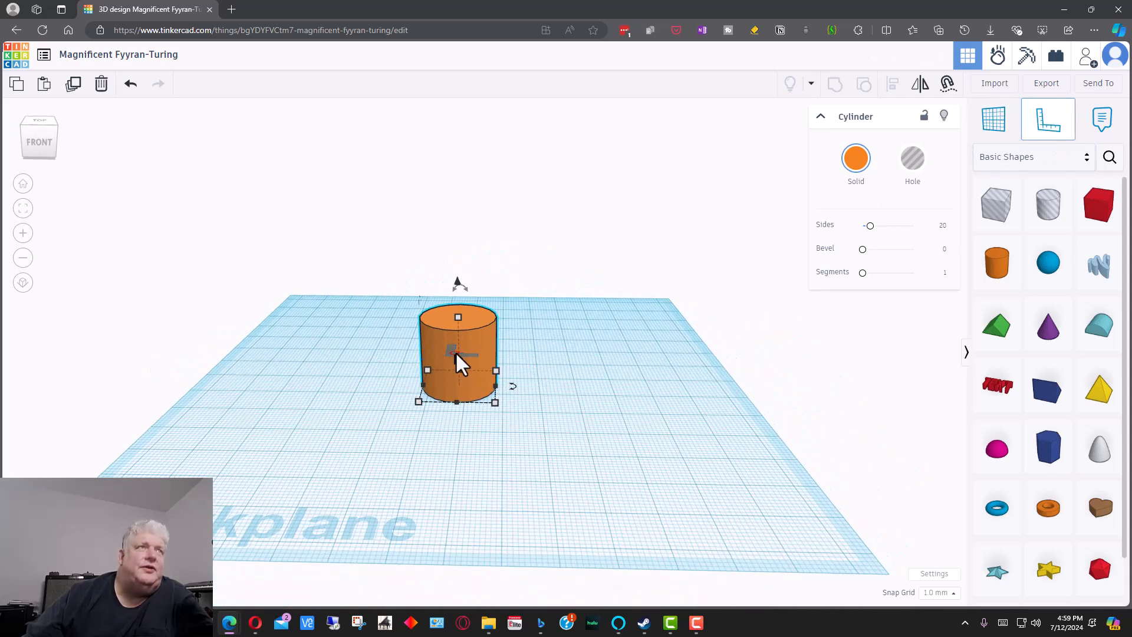
pyautogui.click(590, 307)
pyautogui.moveTo(596, 426); pyautogui.dragTo(556, 425, button='right')
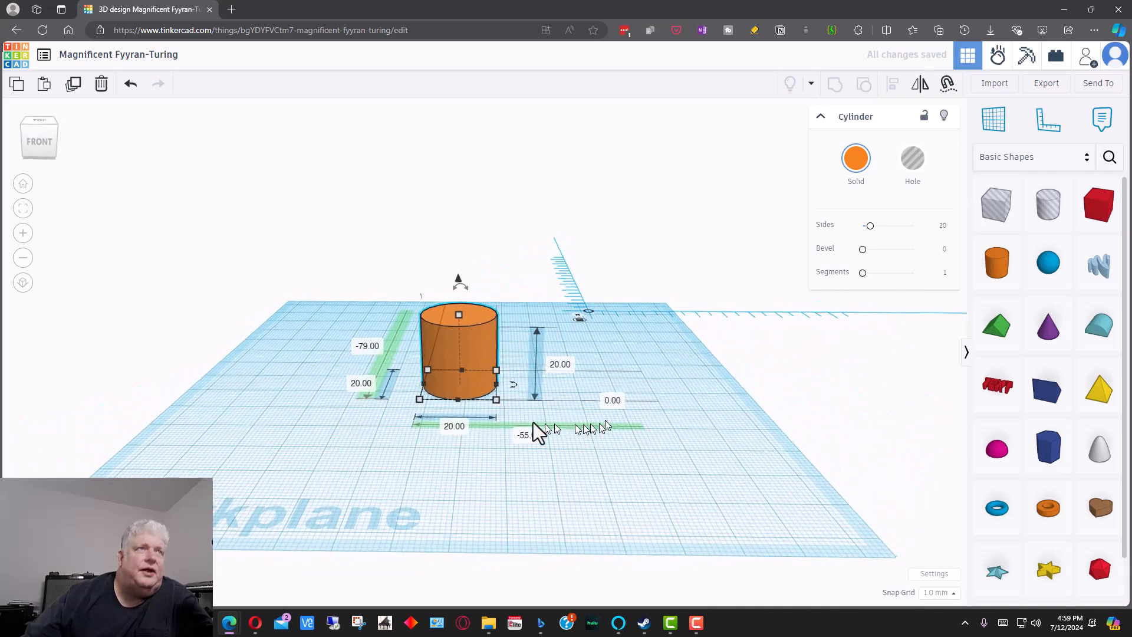
# Remove the ruler from the back edge and place it at the cylinder's base
pyautogui.click(1049, 139)
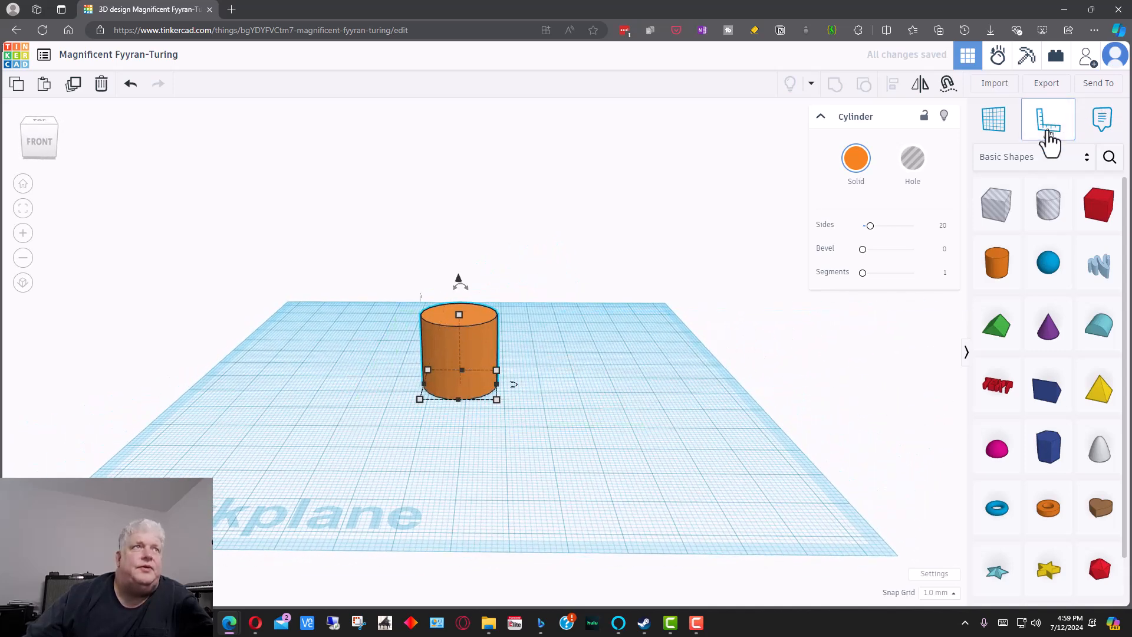
pyautogui.click(1048, 131)
pyautogui.click(1054, 127)
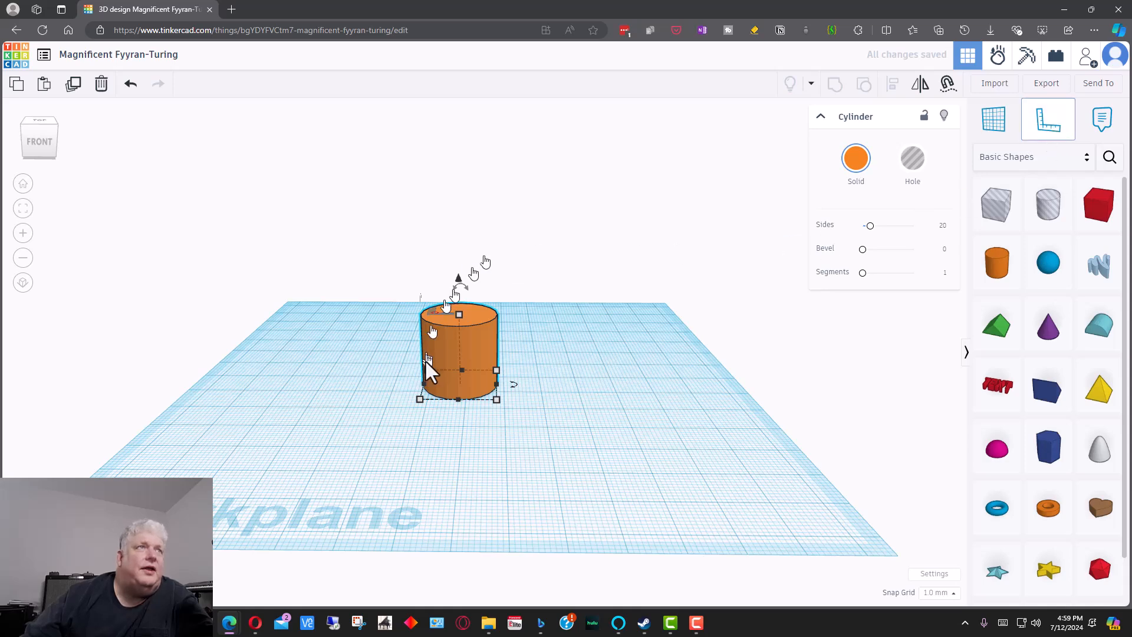
pyautogui.click(456, 383)
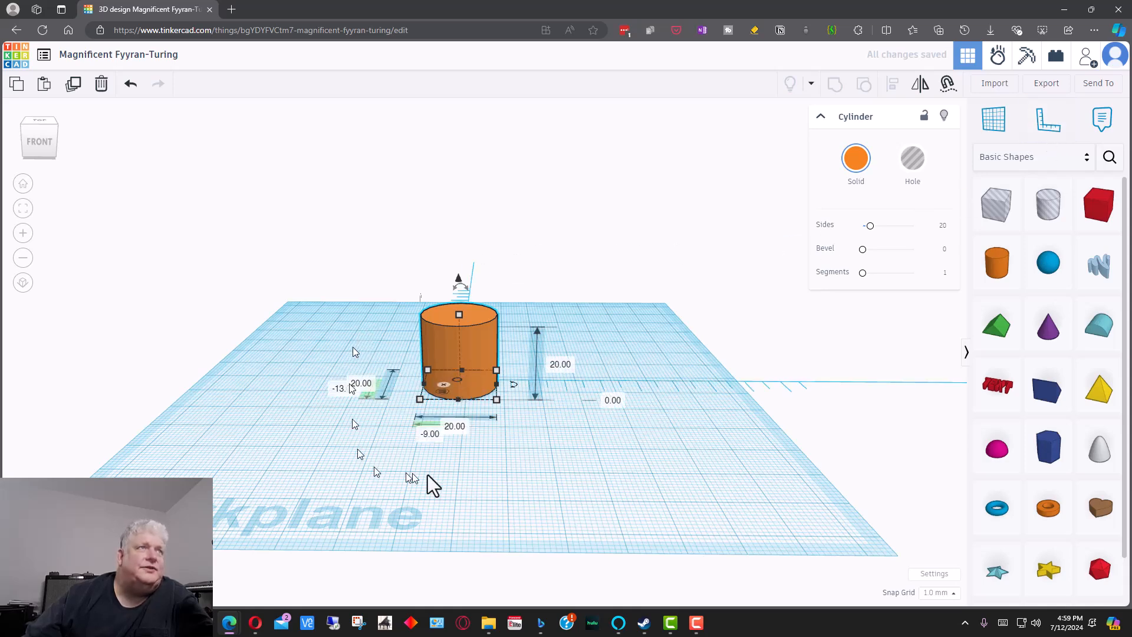
# Reduce the cylinder's height to 3 mm to form a flat disc
pyautogui.moveTo(554, 481); pyautogui.dragTo(530, 397, button='right')
pyautogui.scroll(6, 531, 392)
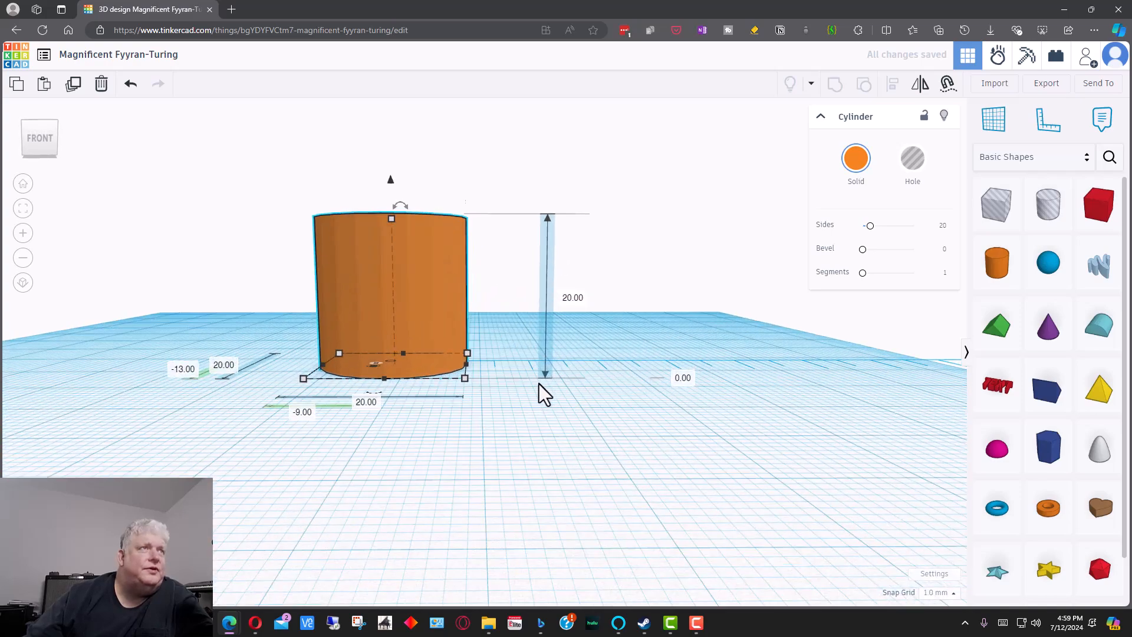
pyautogui.moveTo(488, 436); pyautogui.dragTo(627, 382, button='right')
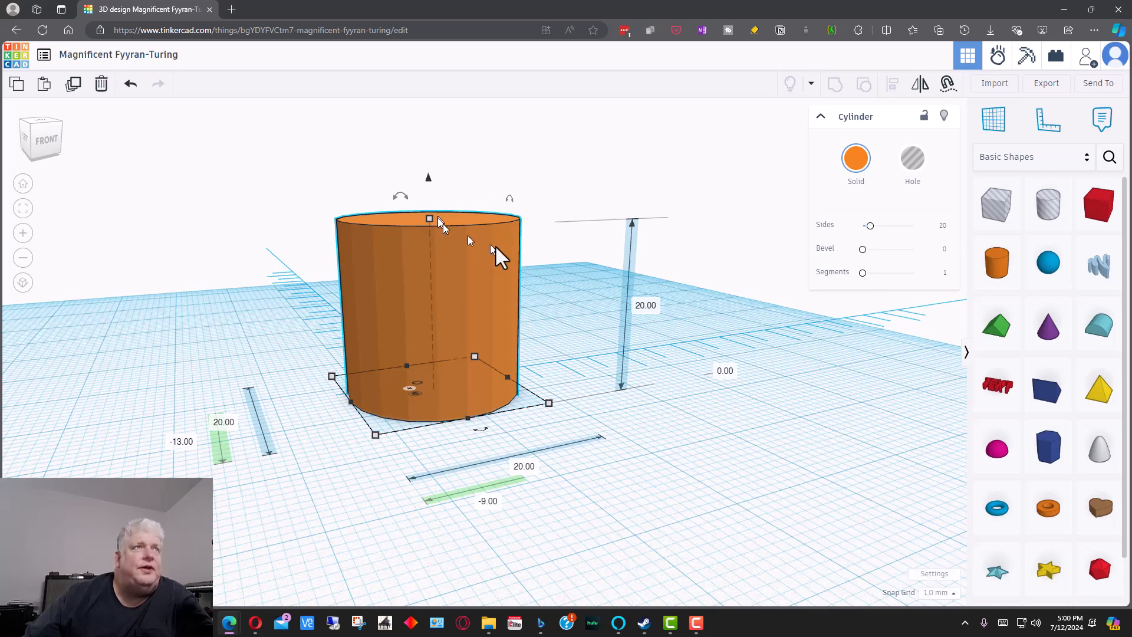
pyautogui.click(650, 311)
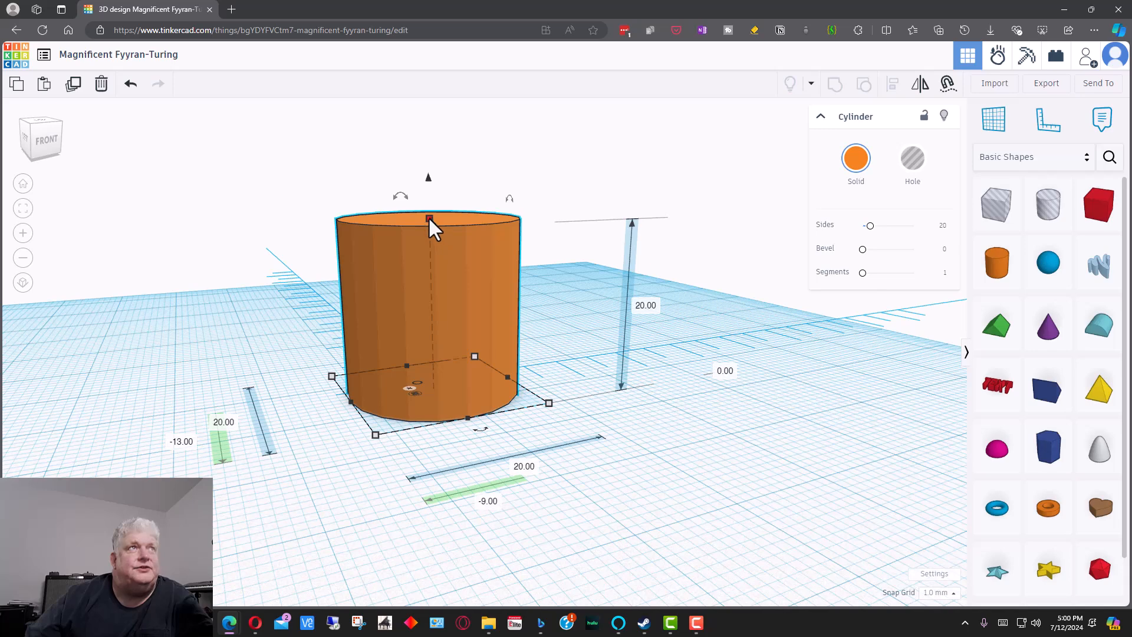
pyautogui.moveTo(430, 219); pyautogui.dragTo(457, 361)
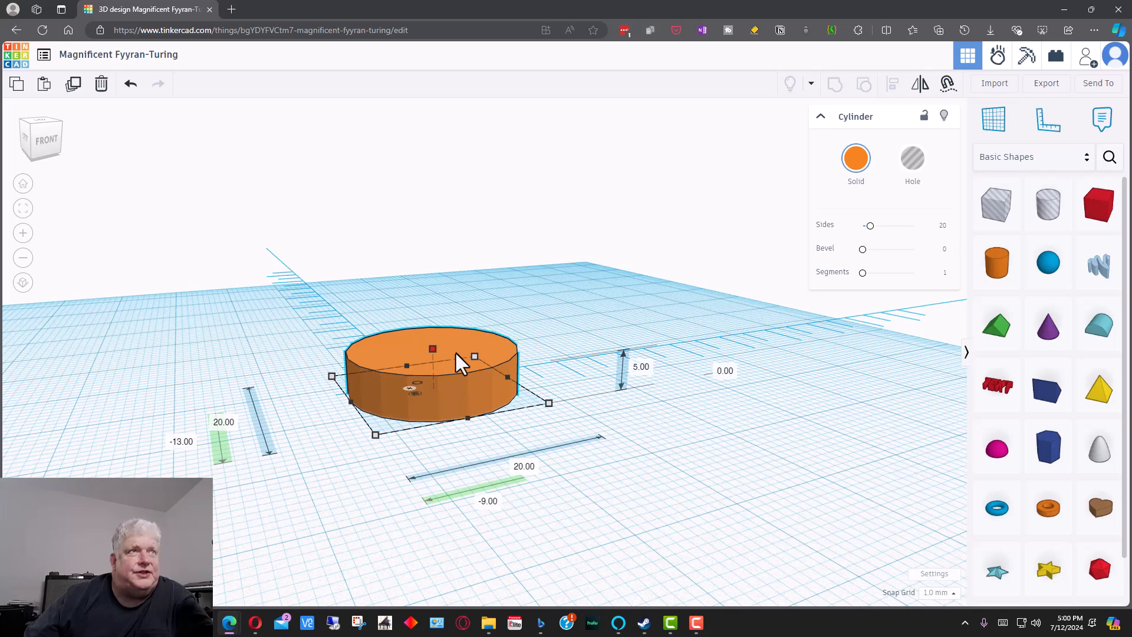
pyautogui.moveTo(456, 353); pyautogui.dragTo(458, 350)
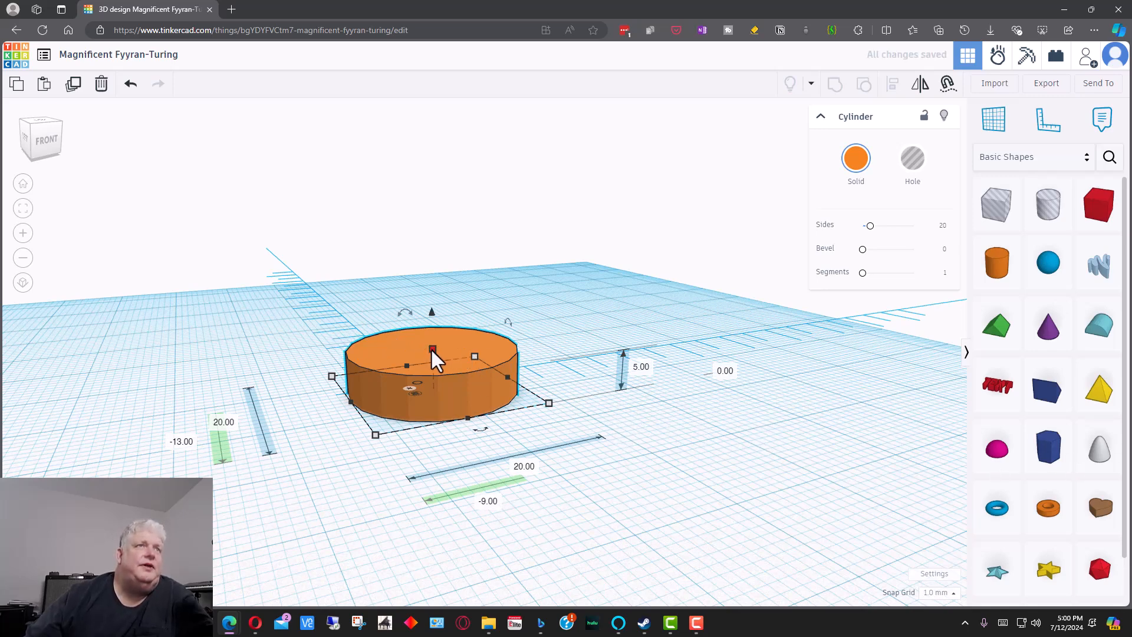
pyautogui.moveTo(433, 349); pyautogui.dragTo(433, 367)
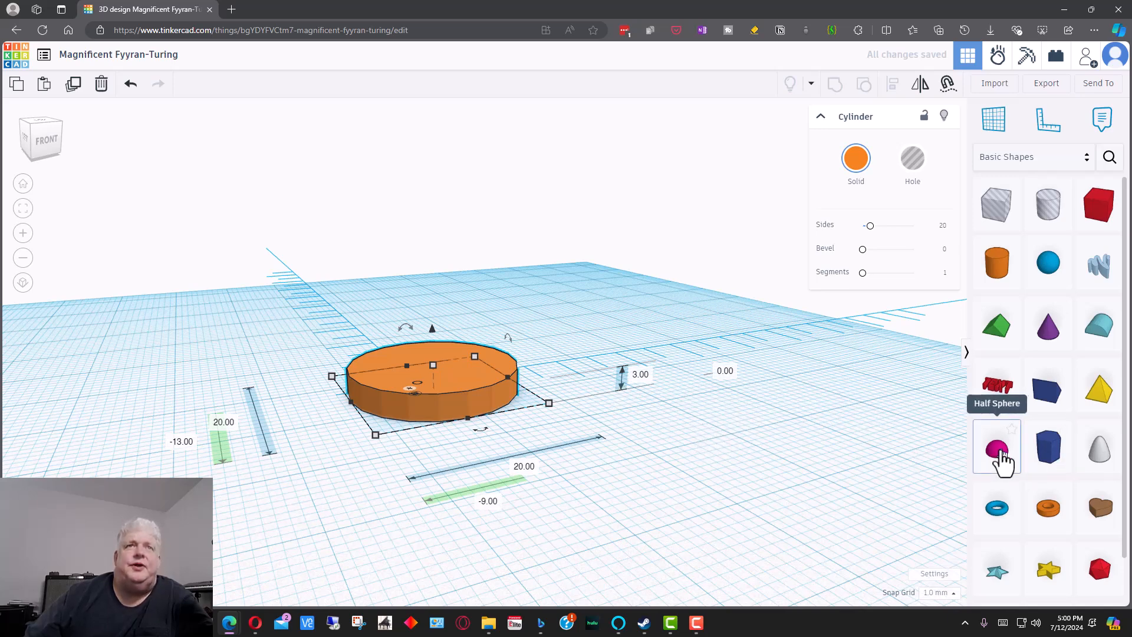
# Place a half sphere on top of the flat cylinder and reduce its height to 4 mm
pyautogui.moveTo(1001, 453); pyautogui.dragTo(438, 365)
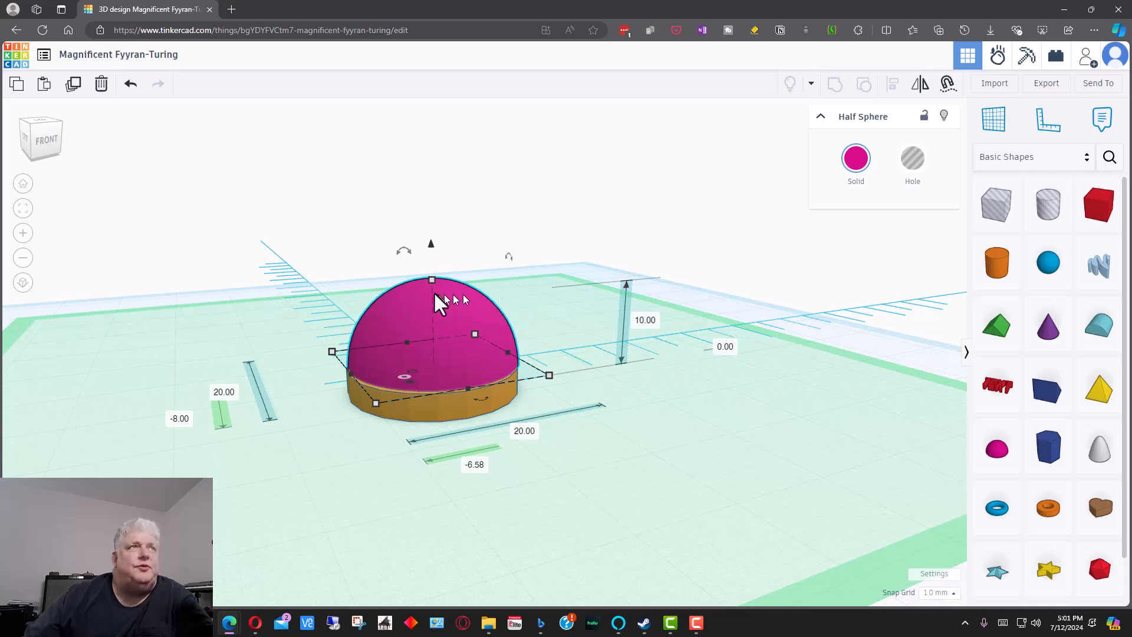
pyautogui.moveTo(432, 280); pyautogui.dragTo(433, 331)
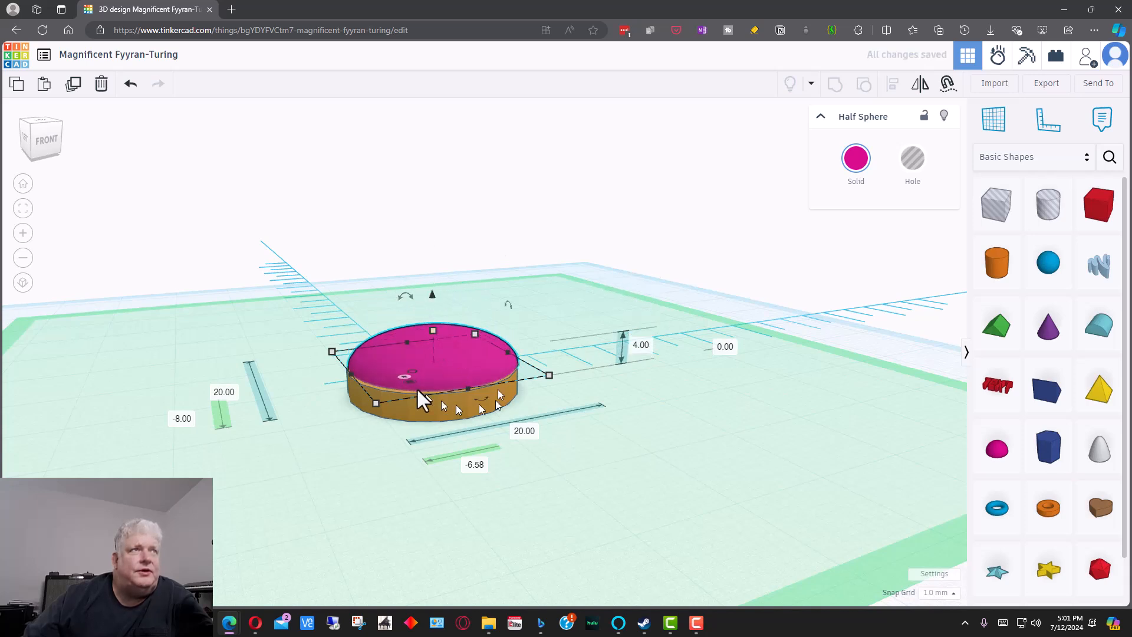
# Align the half sphere and the flat cylinder on their centres along both horizontal axes
pyautogui.moveTo(539, 435); pyautogui.dragTo(543, 366, button='right')
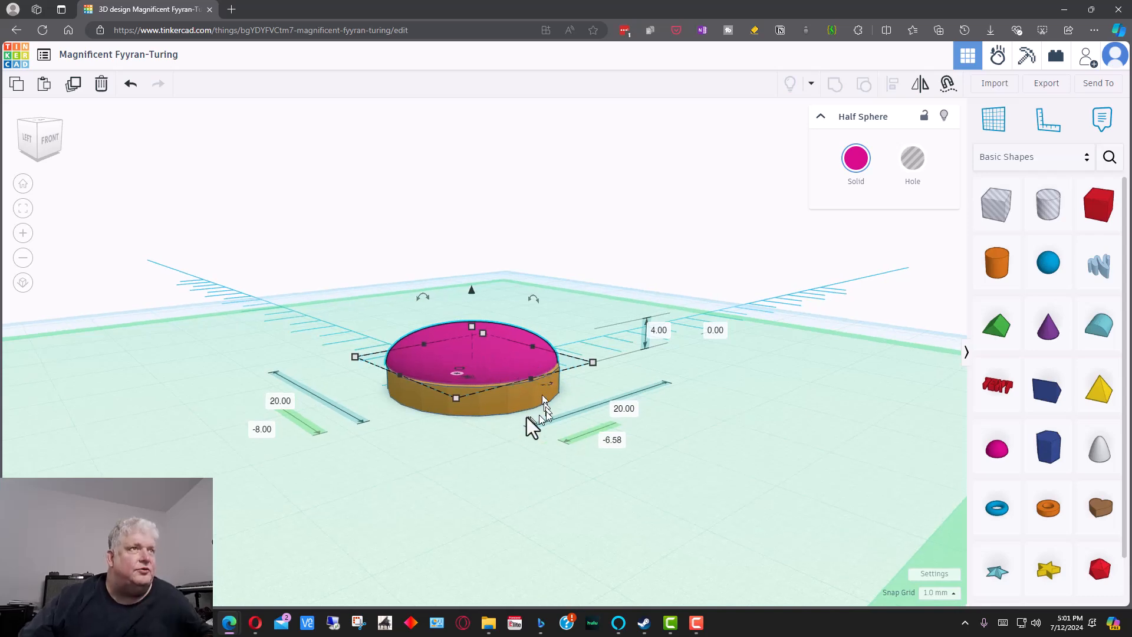
pyautogui.keyDown('shift'); pyautogui.click(519, 397); pyautogui.keyUp('shift')
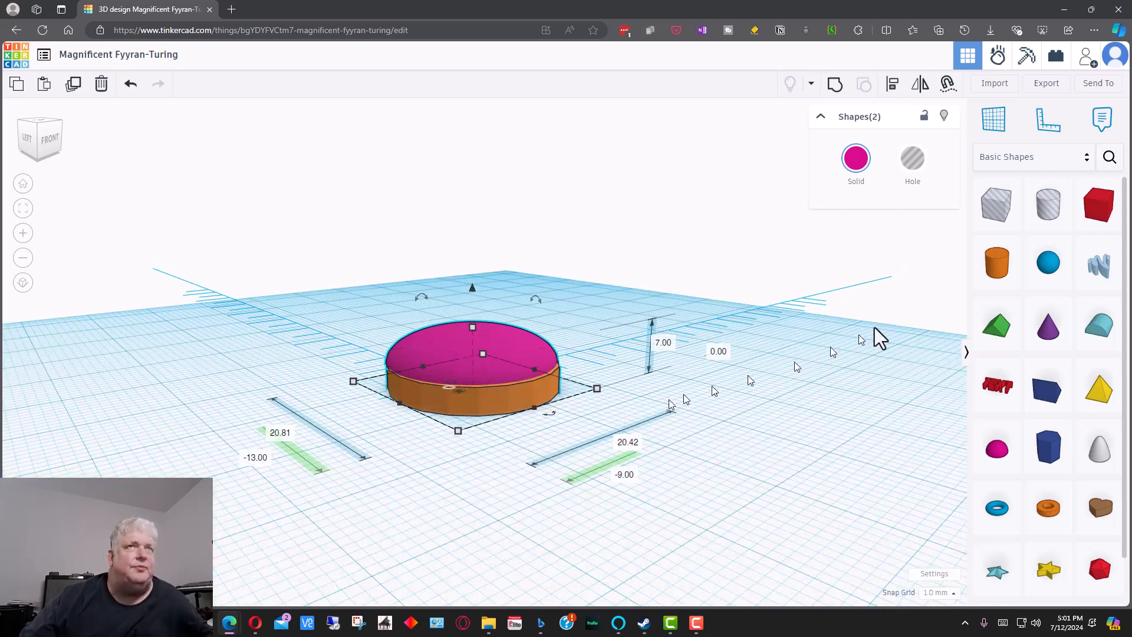
pyautogui.moveTo(728, 419); pyautogui.dragTo(922, 597, button='right')
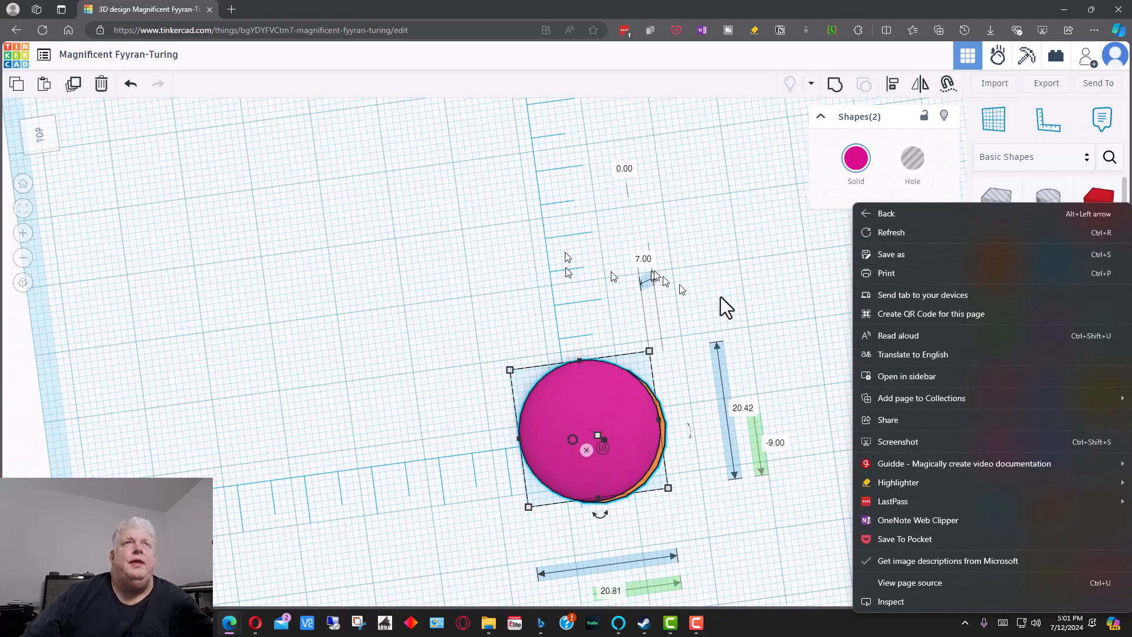
pyautogui.click(799, 263)
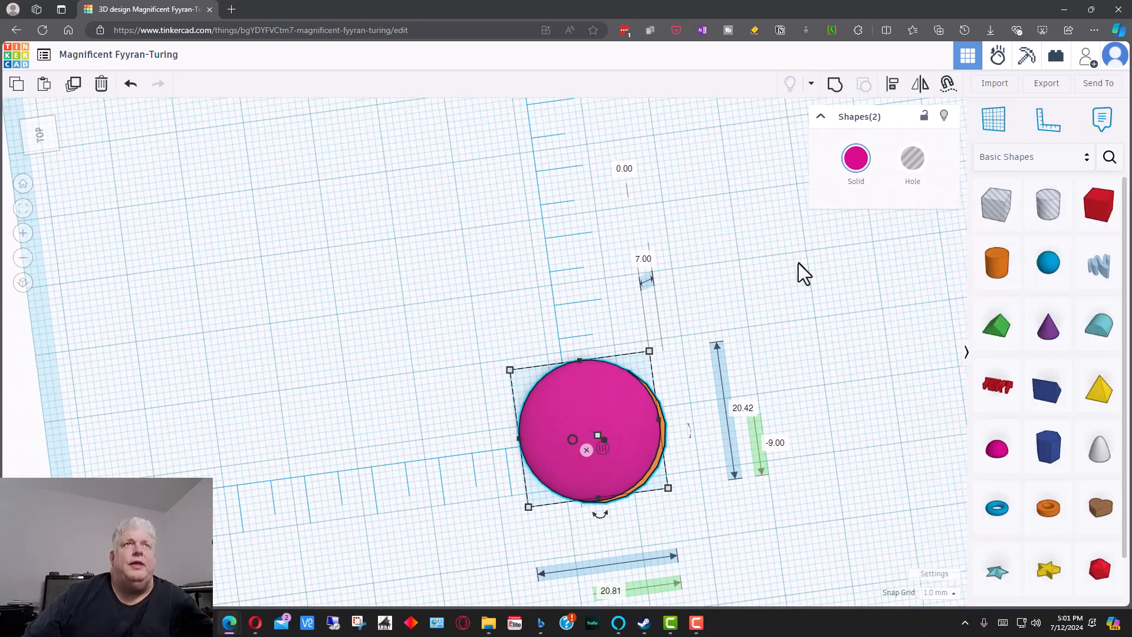
pyautogui.click(895, 84)
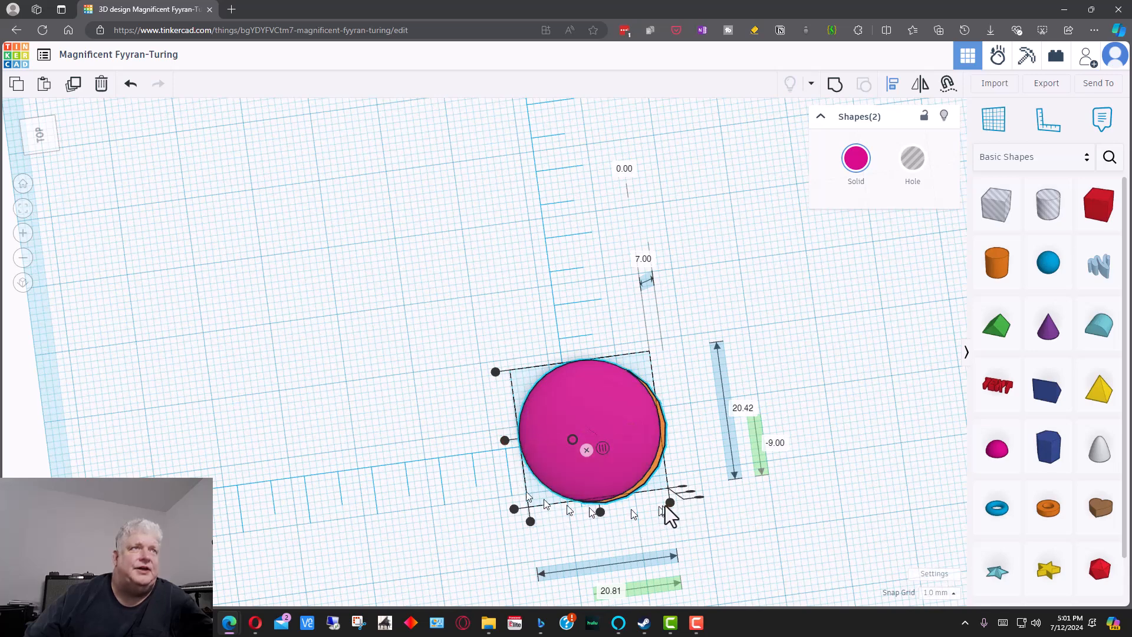
pyautogui.click(505, 441)
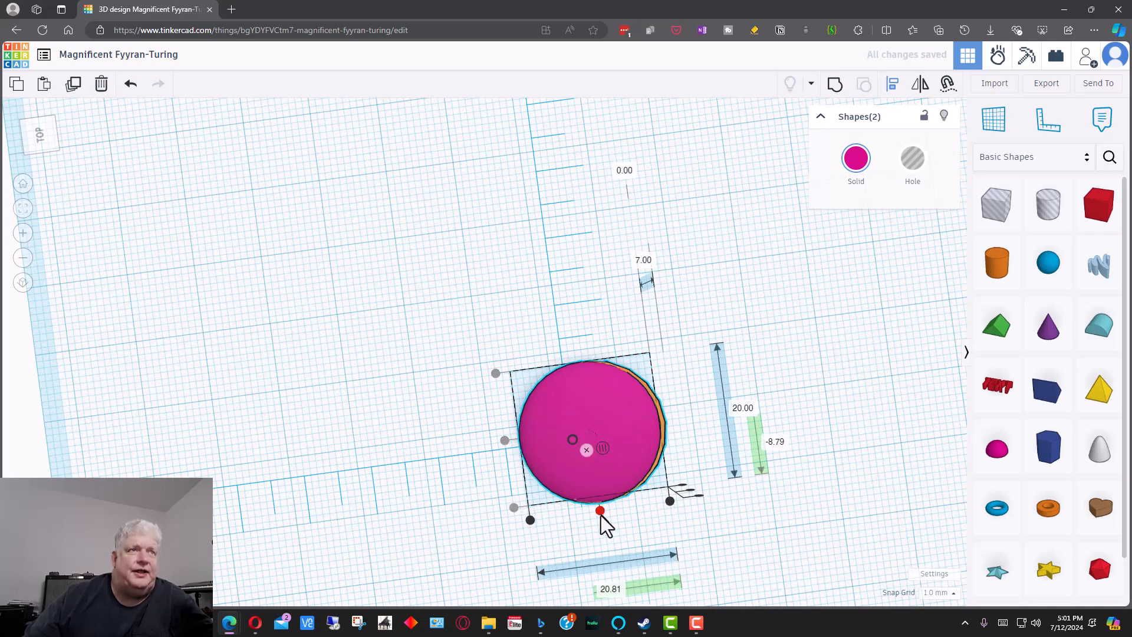
pyautogui.click(600, 511)
pyautogui.moveTo(872, 507); pyautogui.dragTo(771, 468, button='right')
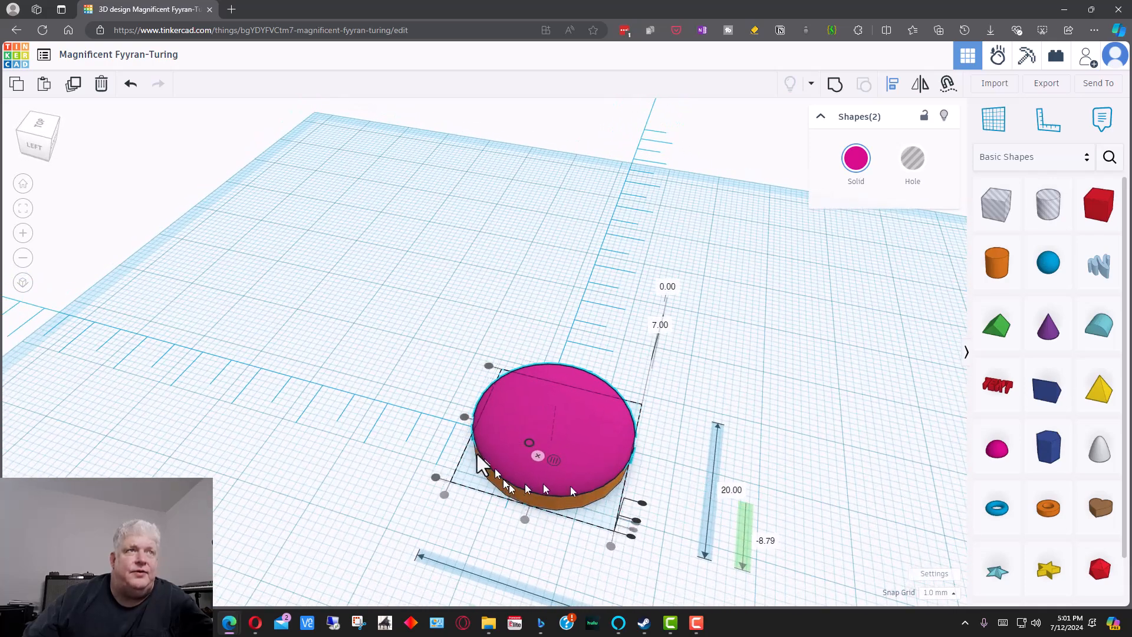
pyautogui.moveTo(718, 503); pyautogui.dragTo(655, 457, button='right')
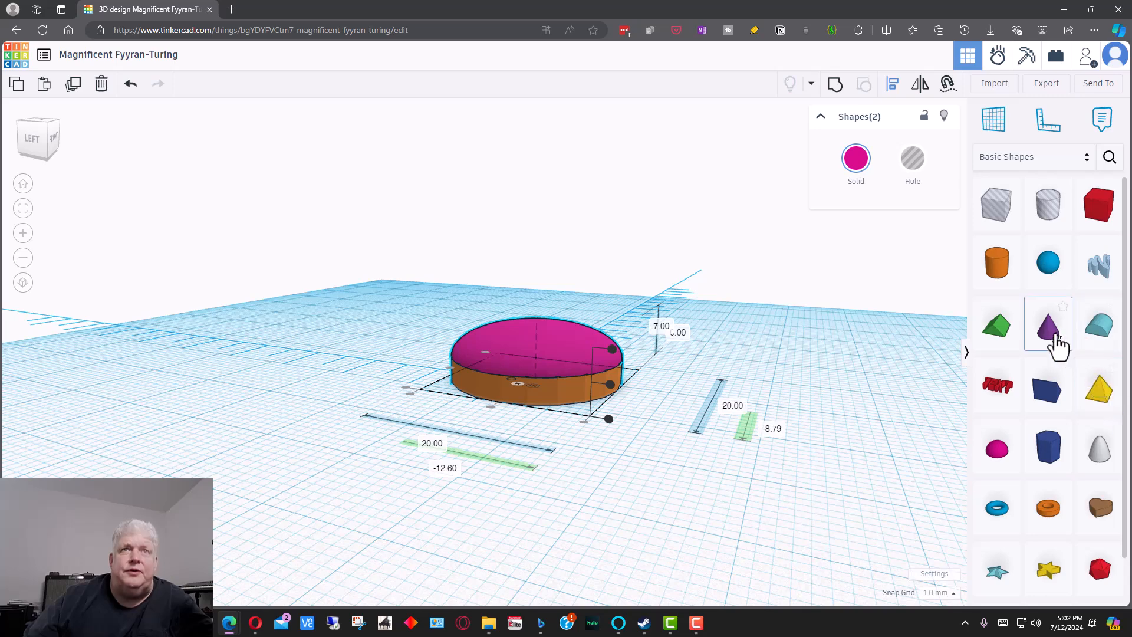
pyautogui.click(948, 347)
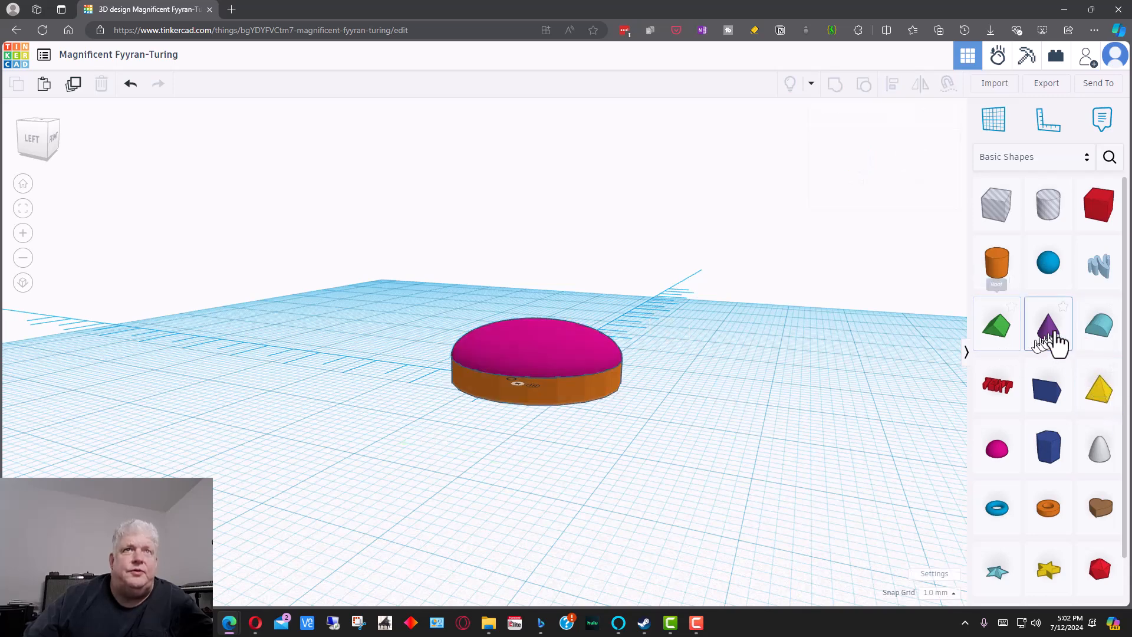
# Add a cone to the workplane beside the disc and raise its height to 30 mm
pyautogui.moveTo(1064, 342); pyautogui.dragTo(784, 443)
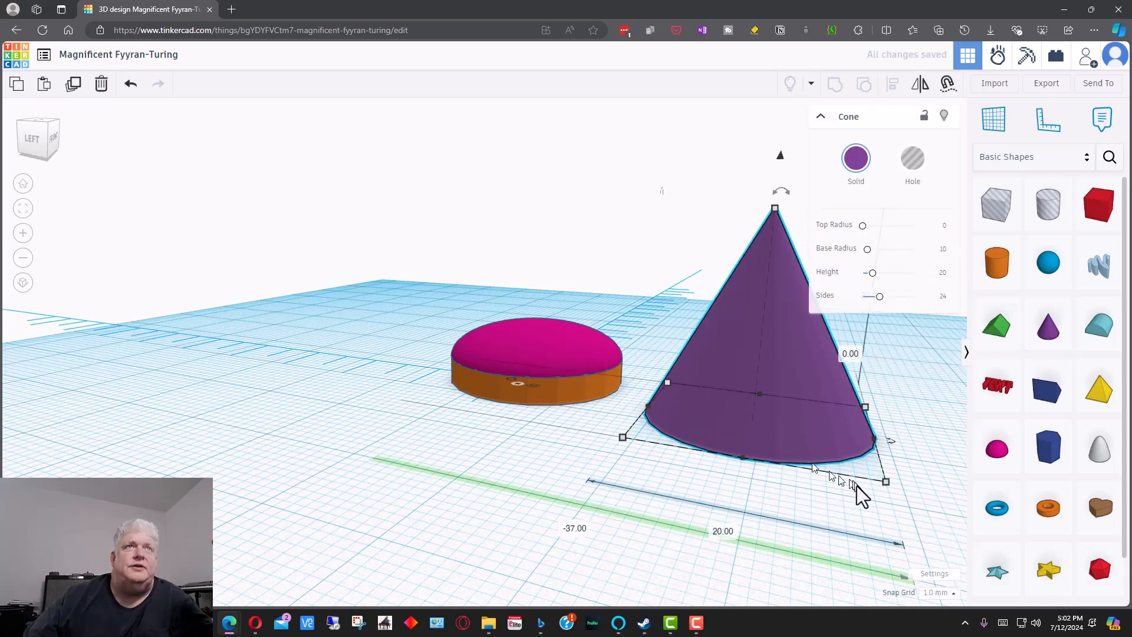
pyautogui.moveTo(943, 470); pyautogui.dragTo(821, 480, button='right')
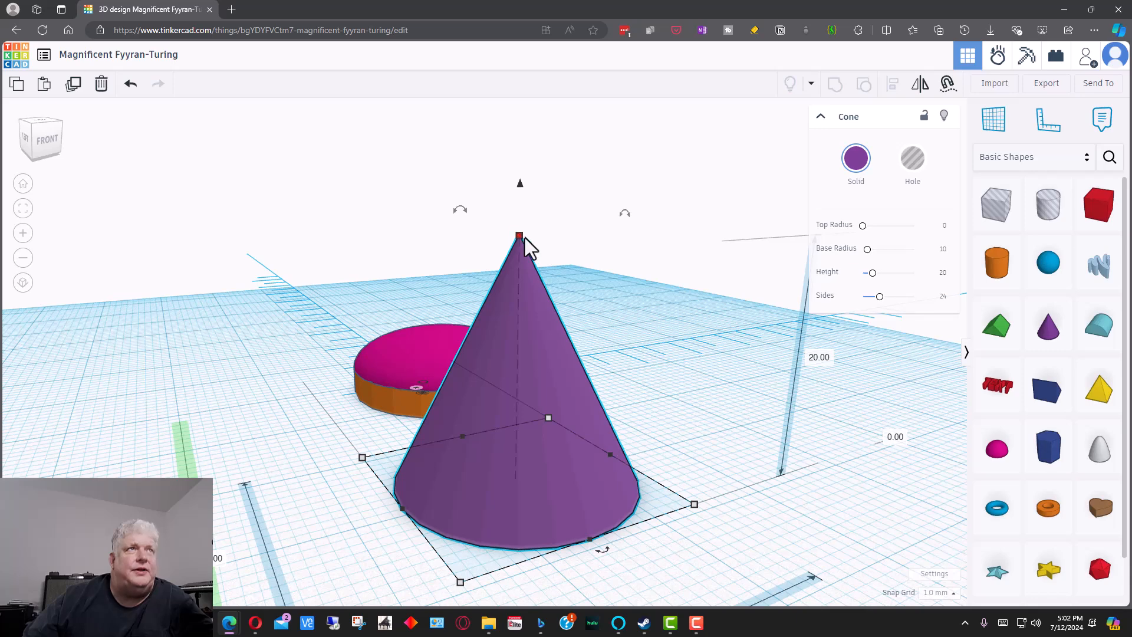
pyautogui.moveTo(522, 236); pyautogui.dragTo(529, 121)
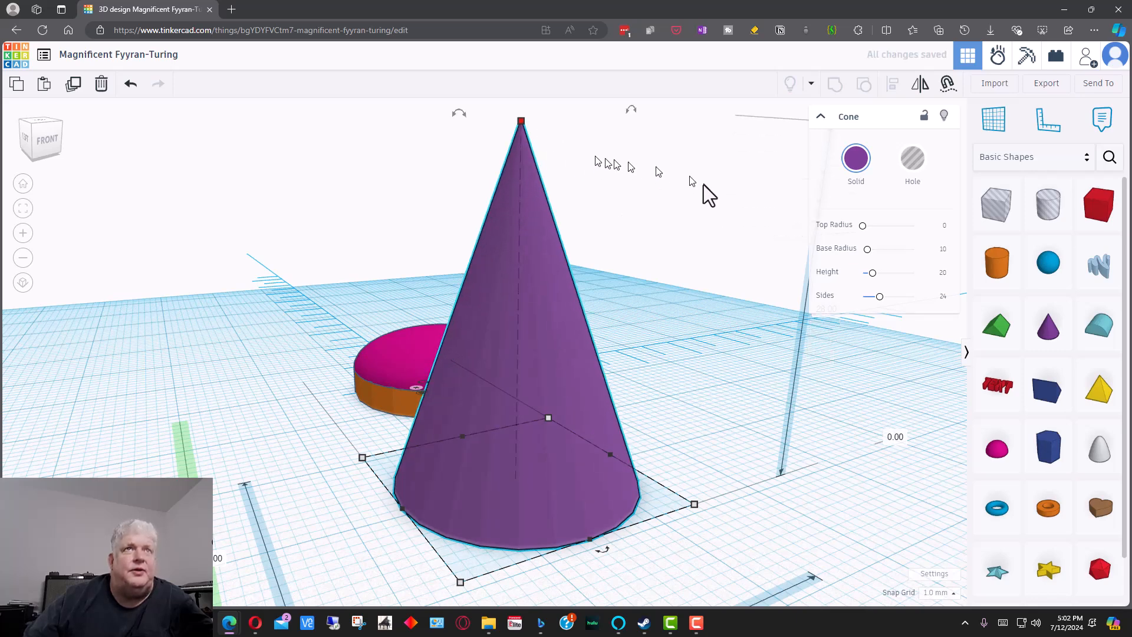
pyautogui.click(820, 117)
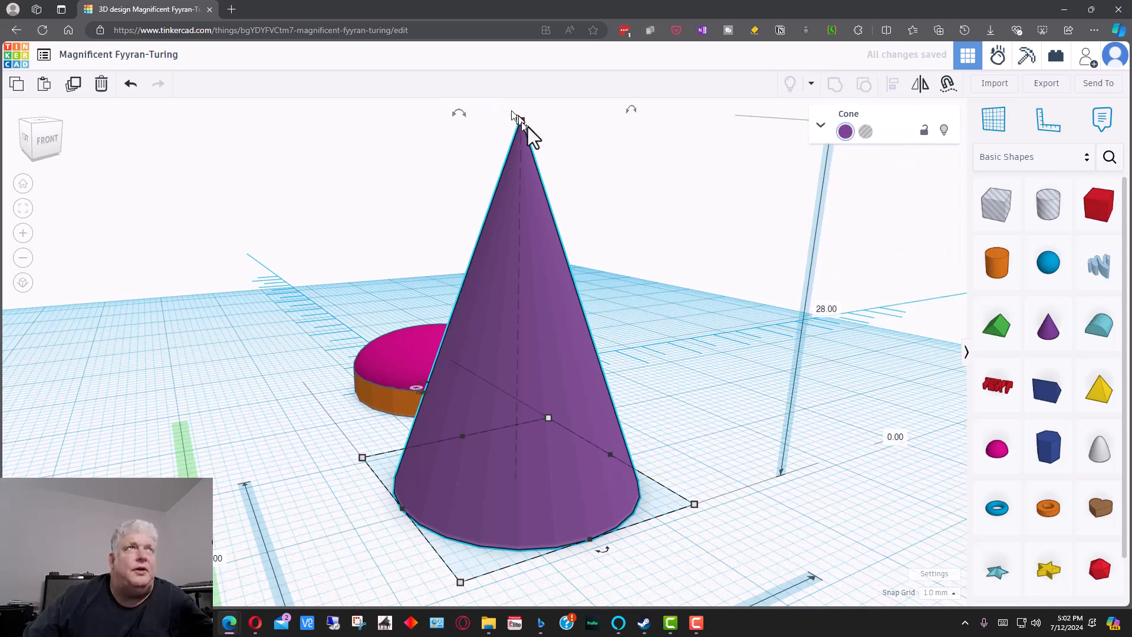
pyautogui.moveTo(521, 122); pyautogui.dragTo(520, 106)
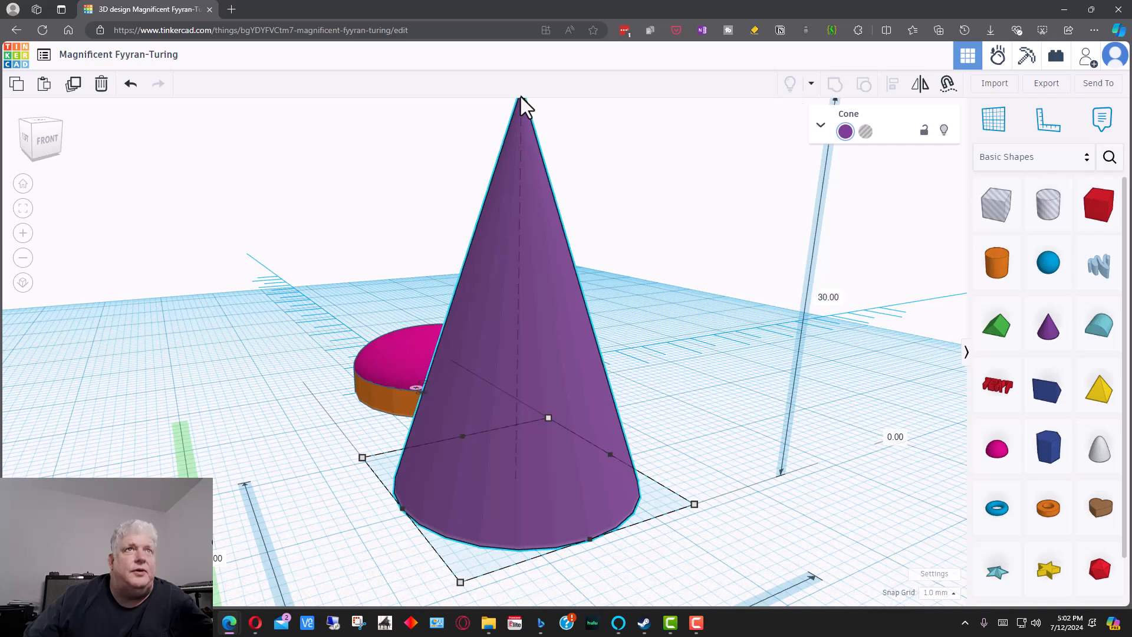
# Set the cone's top radius to 3 to give it a flat top
pyautogui.moveTo(682, 381); pyautogui.dragTo(790, 379, button='right')
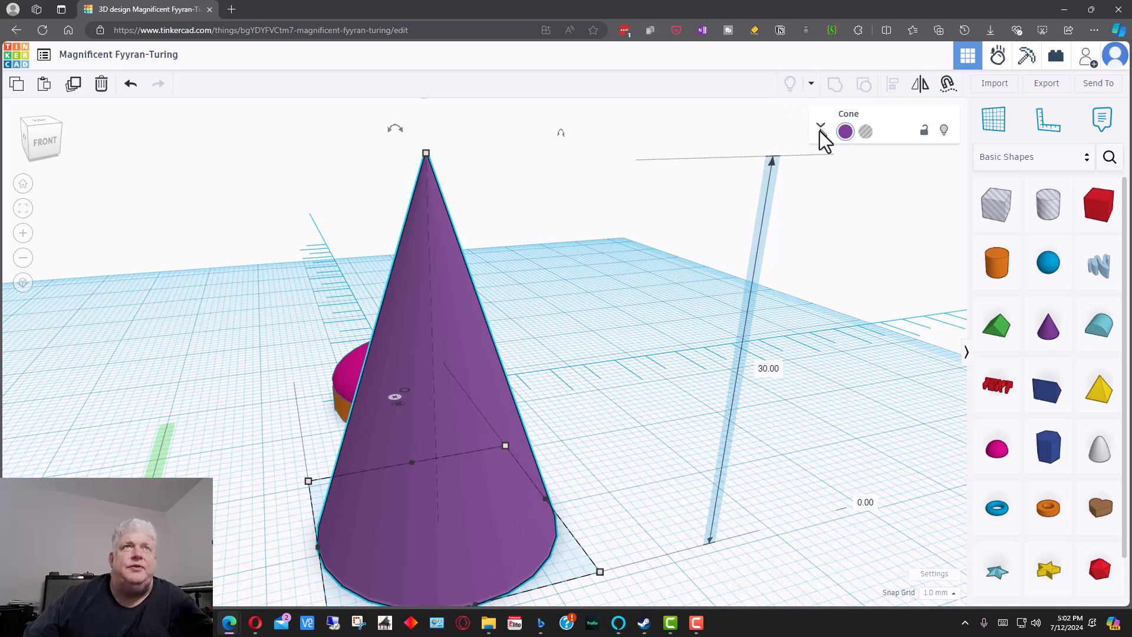
pyautogui.click(570, 359)
pyautogui.click(447, 362)
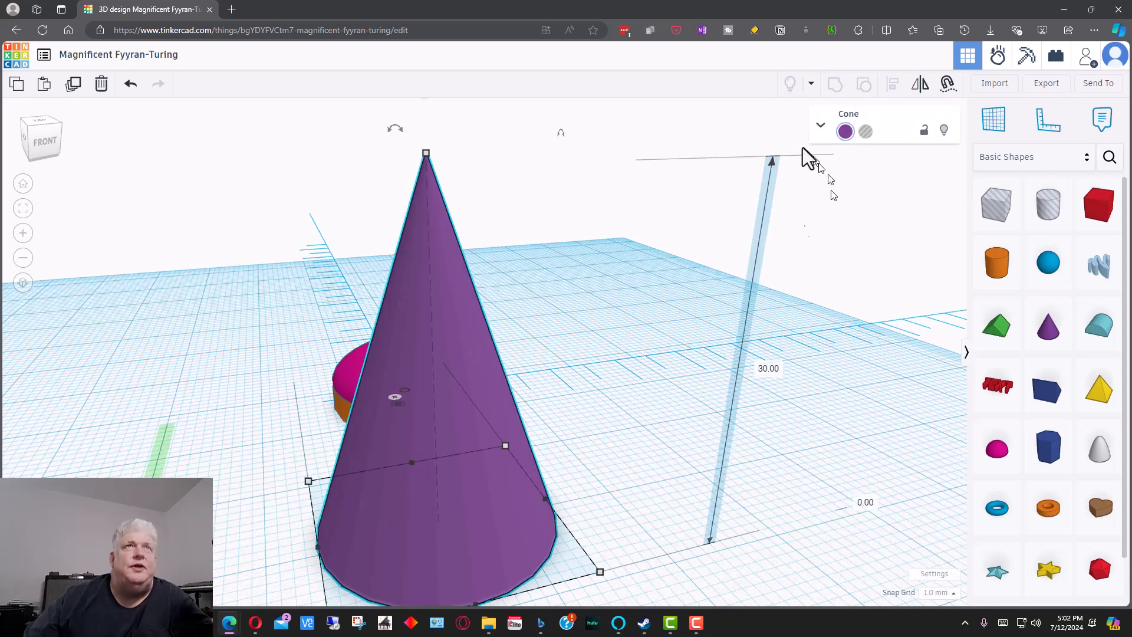
pyautogui.click(821, 125)
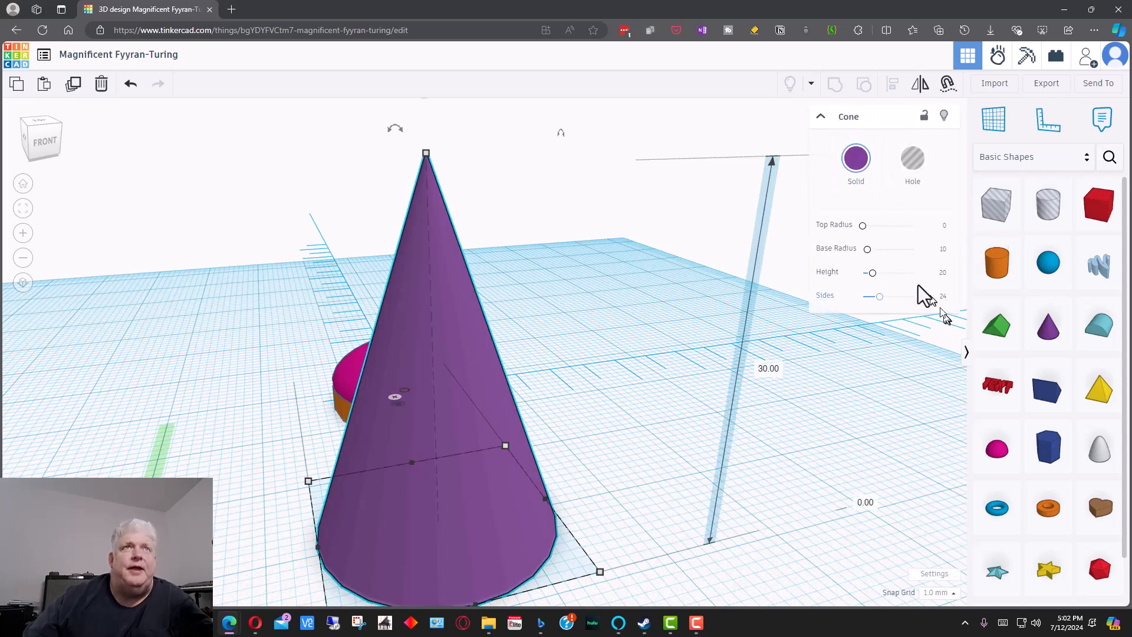
pyautogui.moveTo(688, 535)
pyautogui.mouseDown(button='right')
pyautogui.moveTo(735, 496)
pyautogui.moveTo(769, 520)
pyautogui.moveTo(763, 533)
pyautogui.moveTo(675, 523)
pyautogui.mouseUp(button='right')
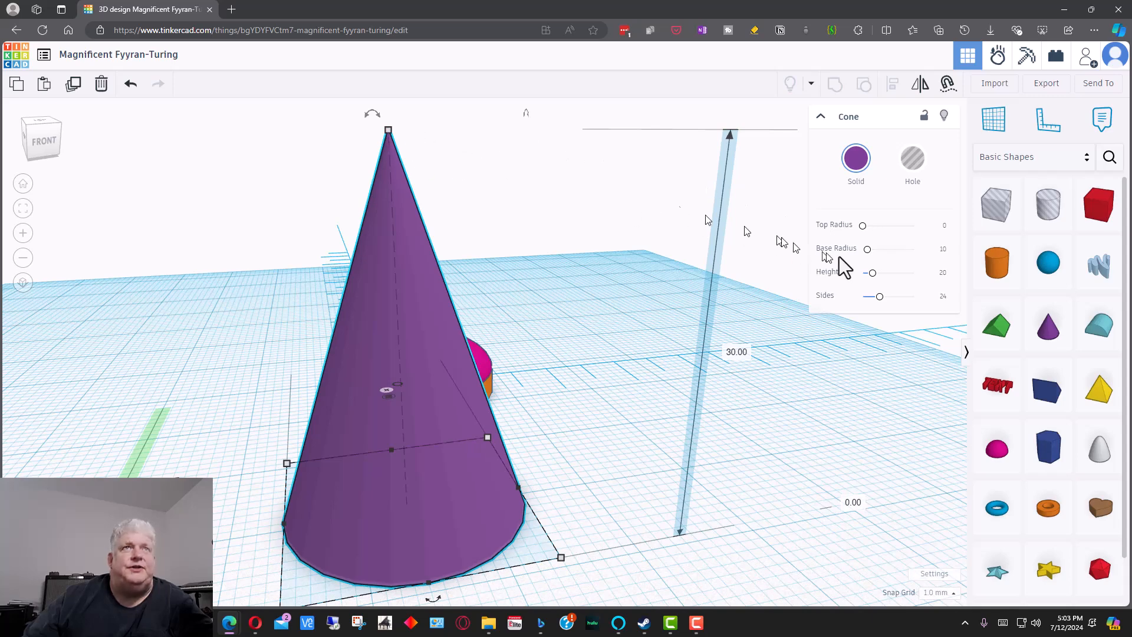
pyautogui.moveTo(863, 226); pyautogui.dragTo(866, 226)
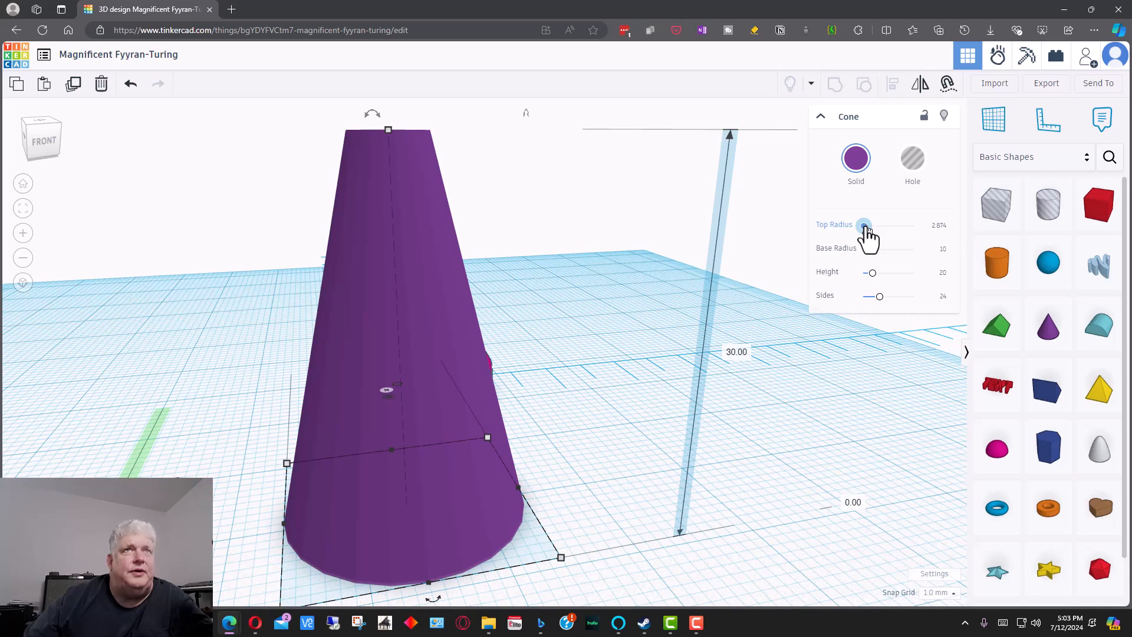
pyautogui.click(939, 228)
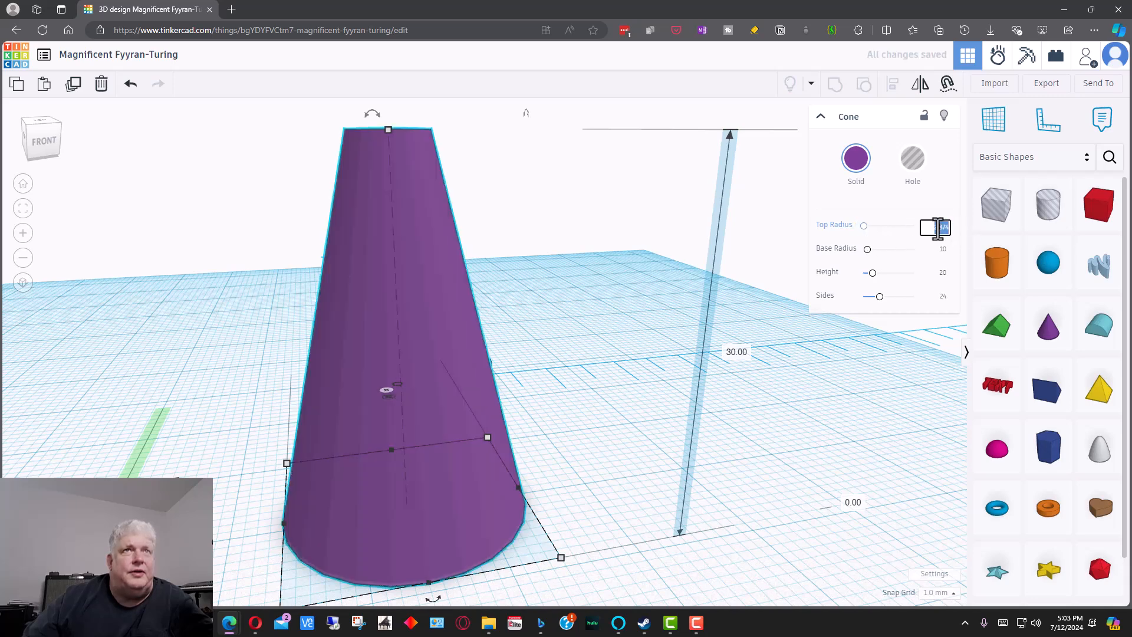
pyautogui.write('3')
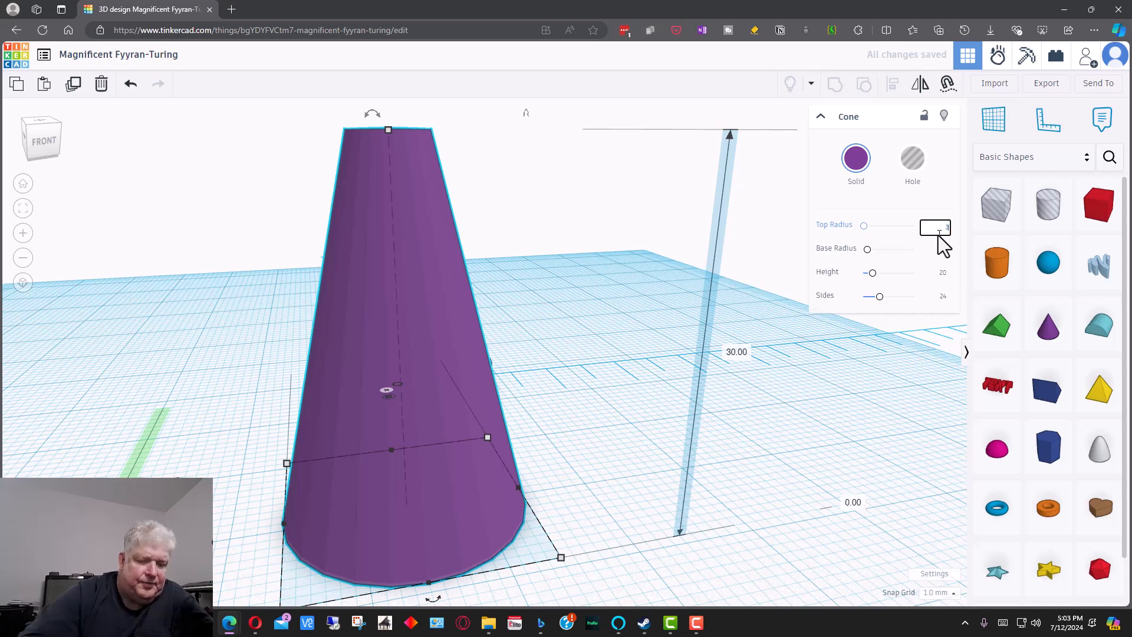
pyautogui.press('Return')
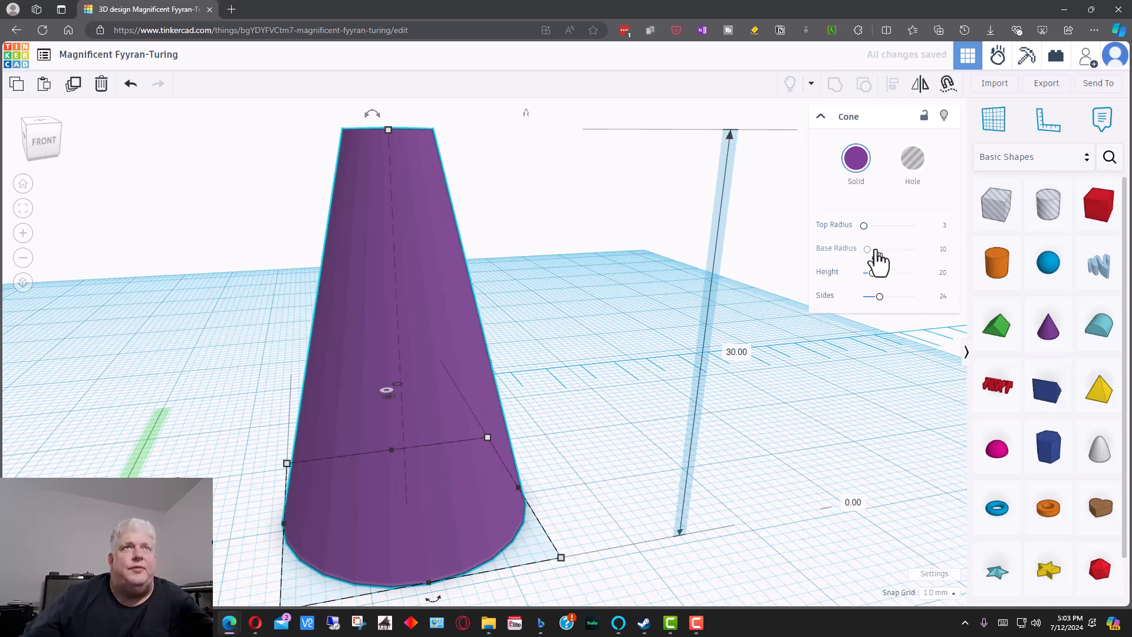
# Try to reduce the cone's base radius to 8
pyautogui.moveTo(869, 250)
pyautogui.mouseDown()
pyautogui.moveTo(879, 253)
pyautogui.moveTo(868, 262)
pyautogui.mouseUp()
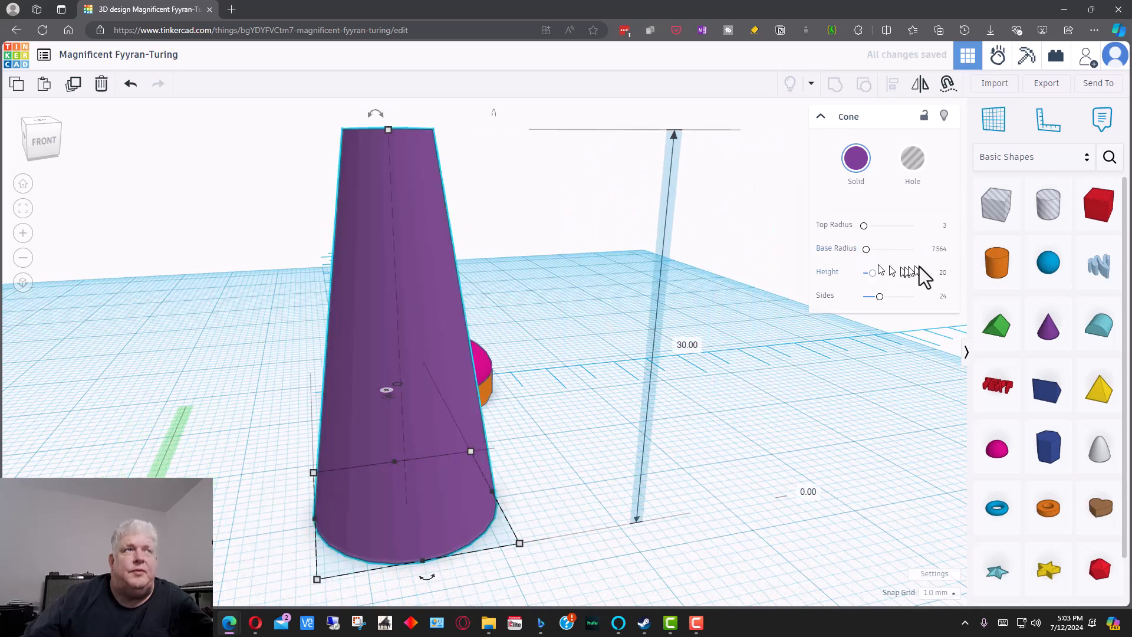
pyautogui.click(939, 250)
pyautogui.write('8')
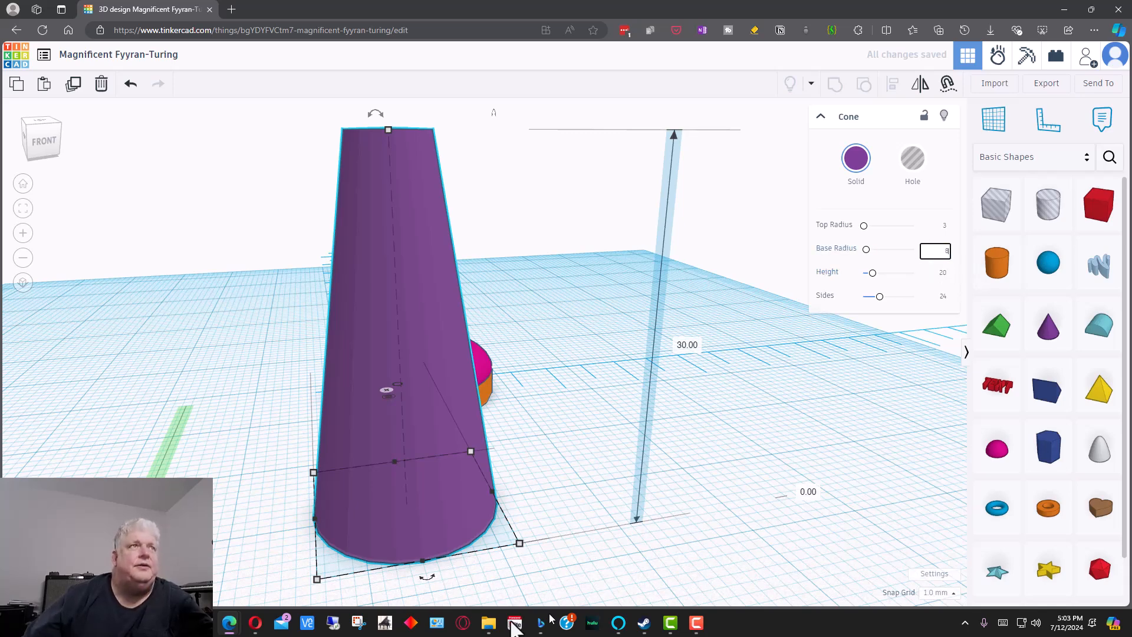
# Move the cone onto the middle of the half sphere base
pyautogui.moveTo(525, 461); pyautogui.dragTo(754, 420, button='right')
pyautogui.click(566, 379)
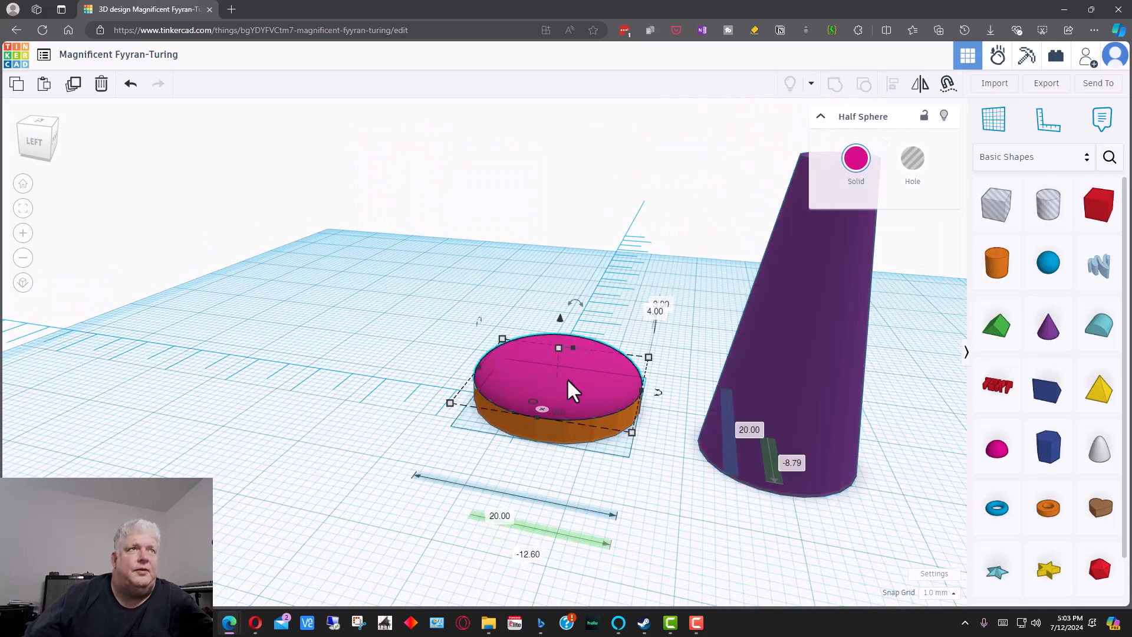
pyautogui.moveTo(814, 372); pyautogui.dragTo(555, 324)
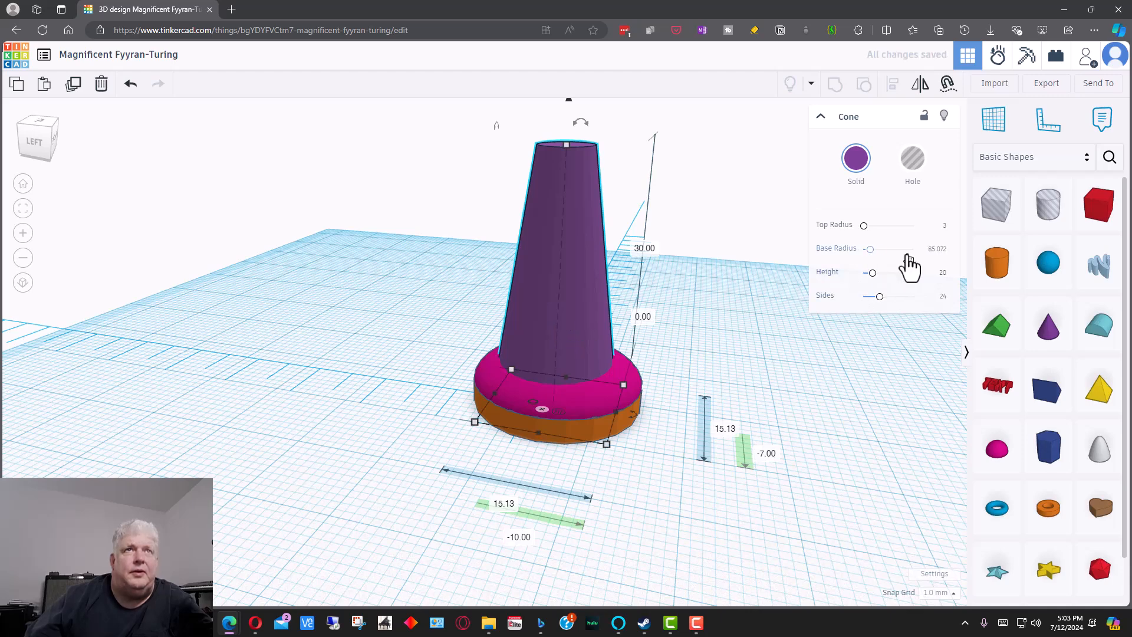
# Try different base radii on the cone, then set its base radius to 5
pyautogui.click(907, 251)
pyautogui.moveTo(906, 253); pyautogui.dragTo(862, 269)
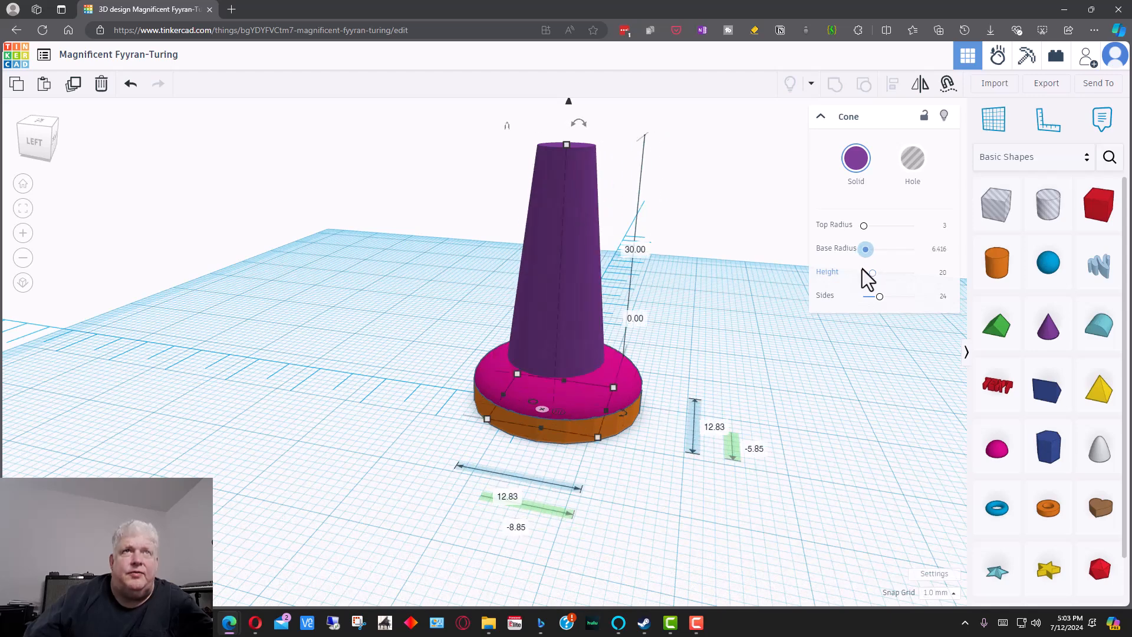
pyautogui.click(937, 251)
pyautogui.write('9')
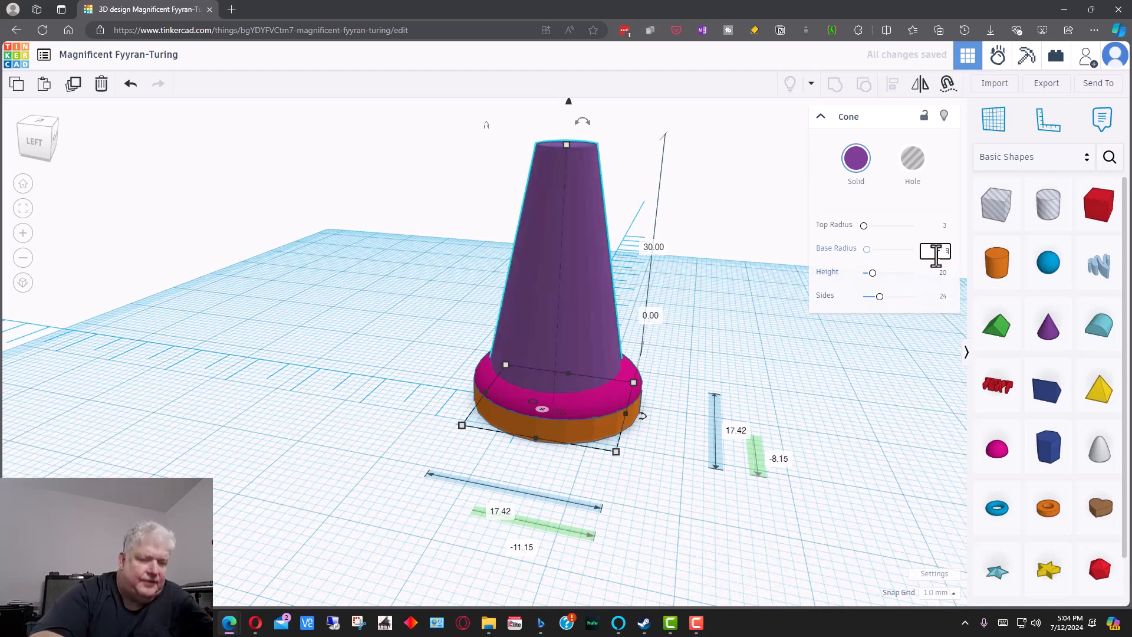
pyautogui.click(864, 389)
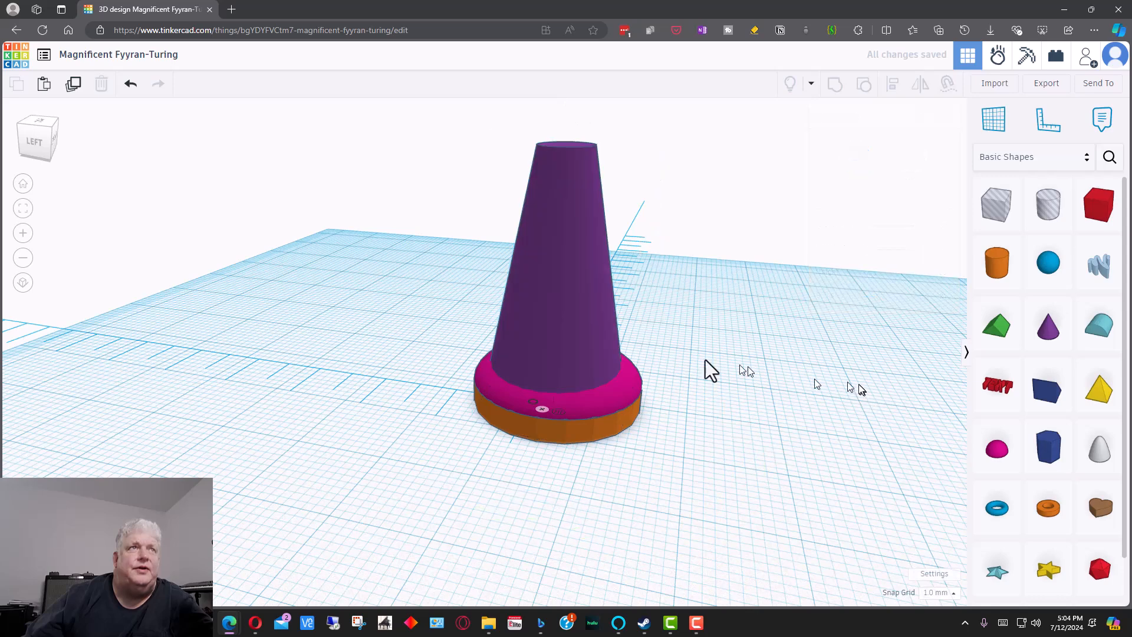
pyautogui.click(554, 174)
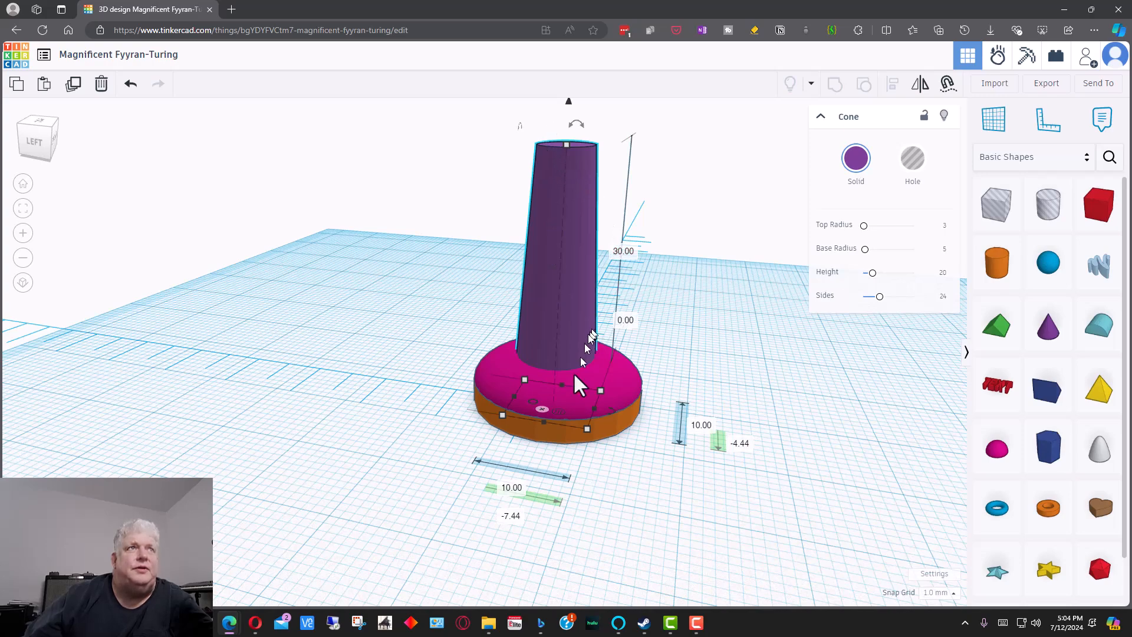
# Select the cone, half sphere and cylinder and align them on their shared centre
pyautogui.moveTo(550, 427); pyautogui.dragTo(448, 472, button='right')
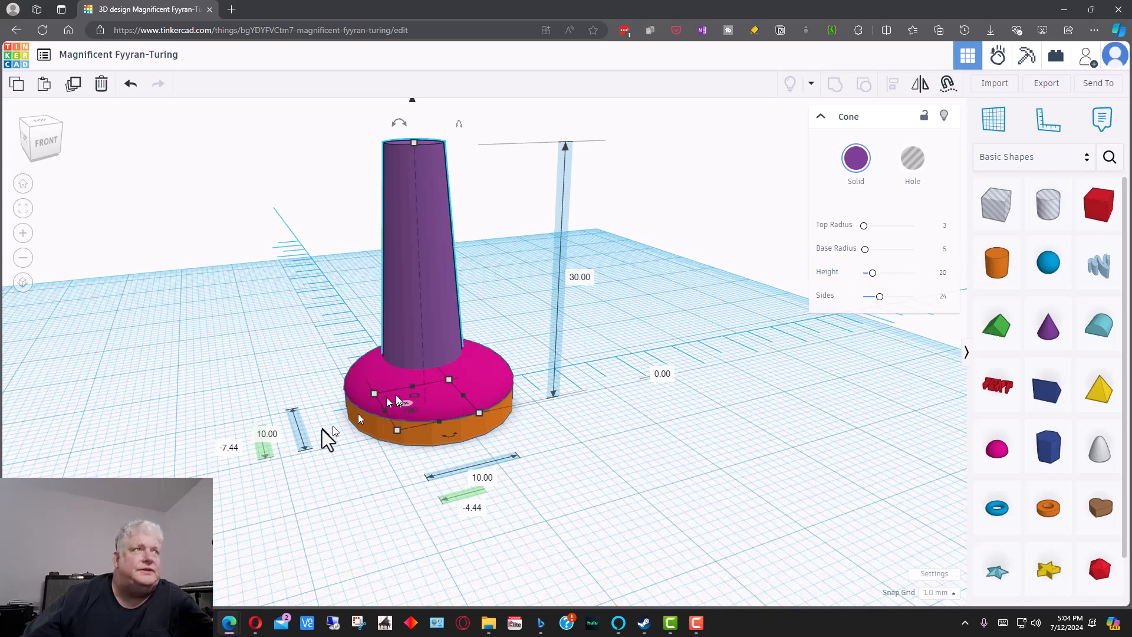
pyautogui.moveTo(607, 405); pyautogui.dragTo(566, 477, button='right')
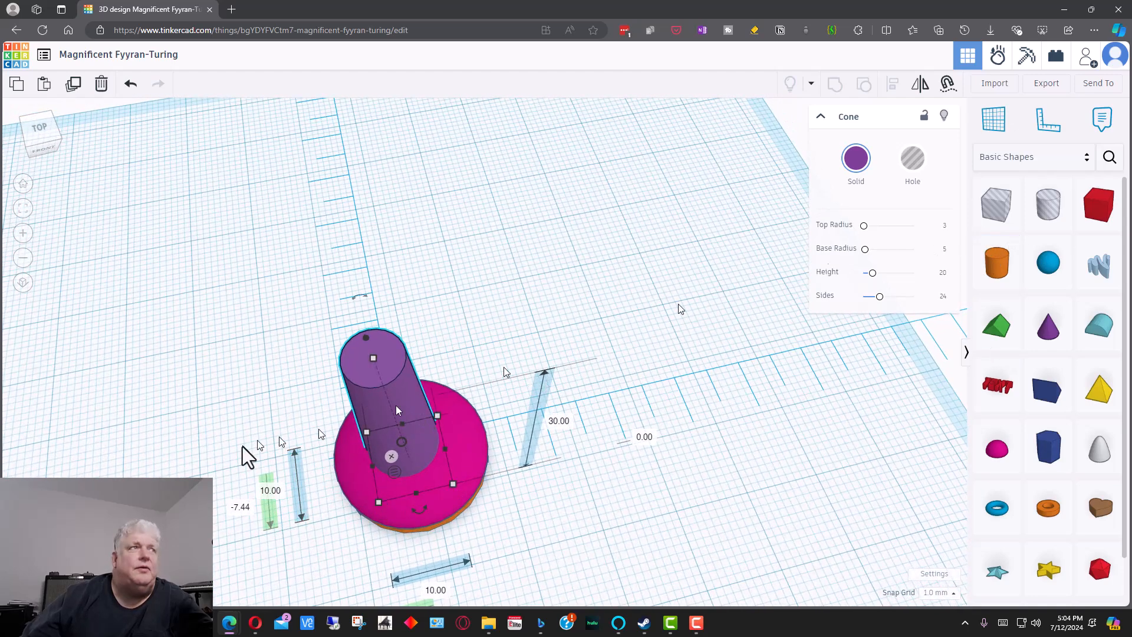
pyautogui.moveTo(463, 391); pyautogui.dragTo(719, 429, button='right')
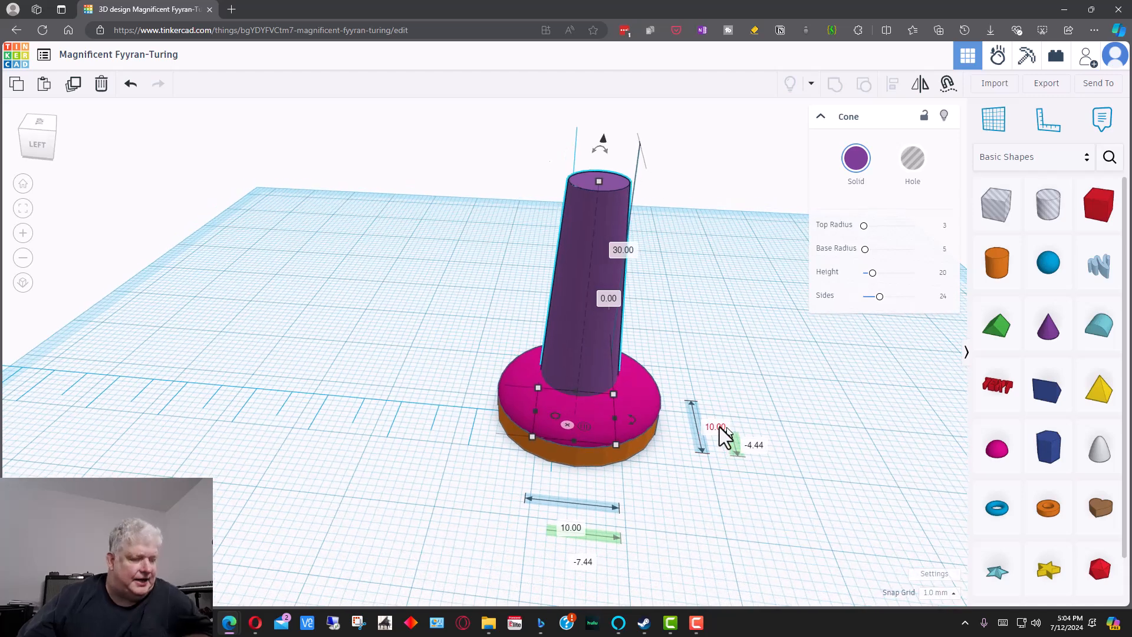
pyautogui.keyDown('shift'); pyautogui.click(583, 420); pyautogui.keyUp('shift')
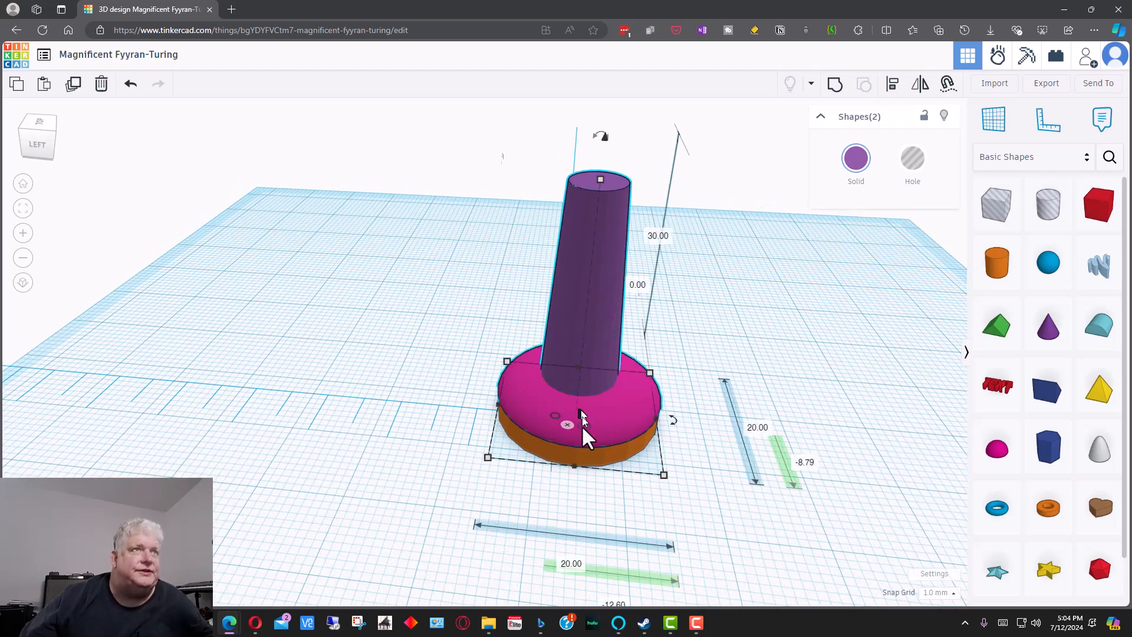
pyautogui.keyDown('shift'); pyautogui.click(563, 451); pyautogui.keyUp('shift')
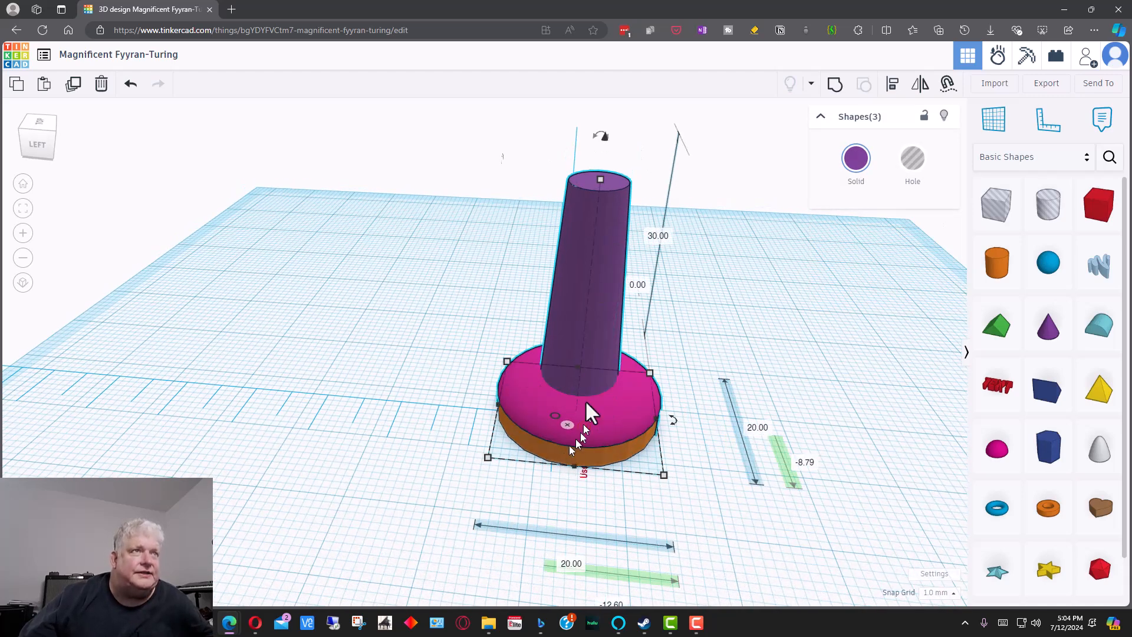
pyautogui.moveTo(735, 366); pyautogui.dragTo(739, 508, button='right')
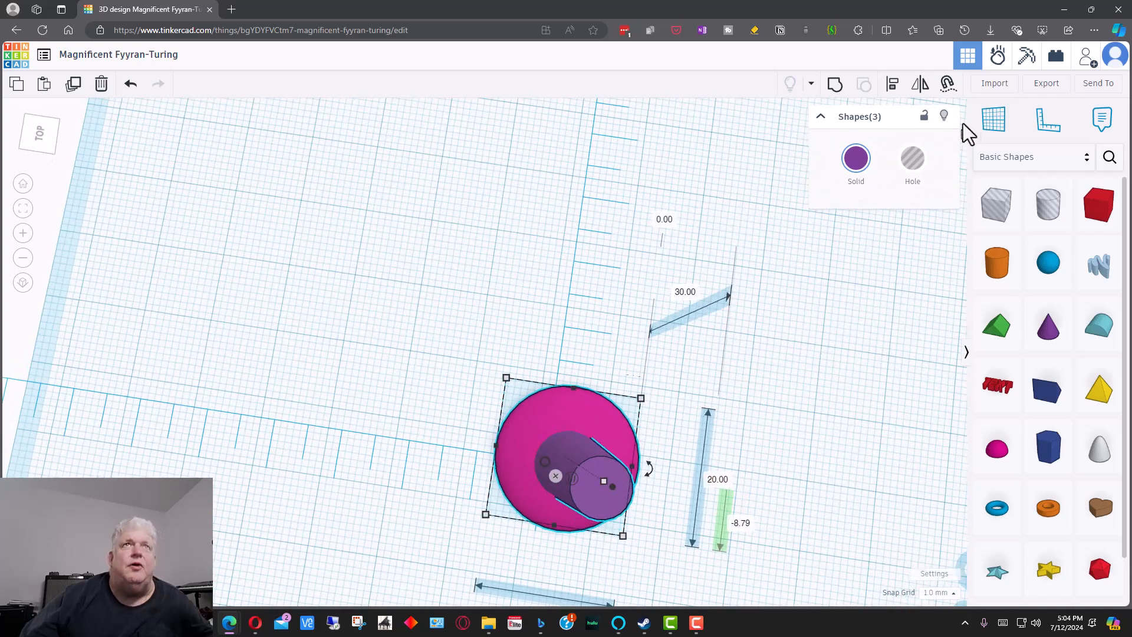
pyautogui.click(893, 87)
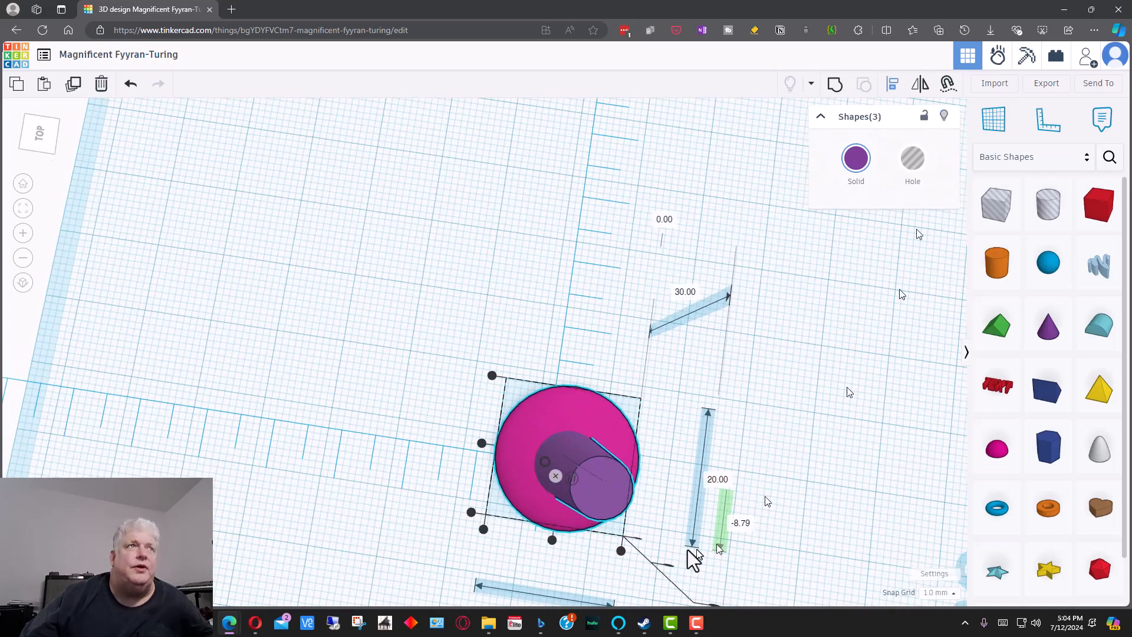
pyautogui.click(552, 540)
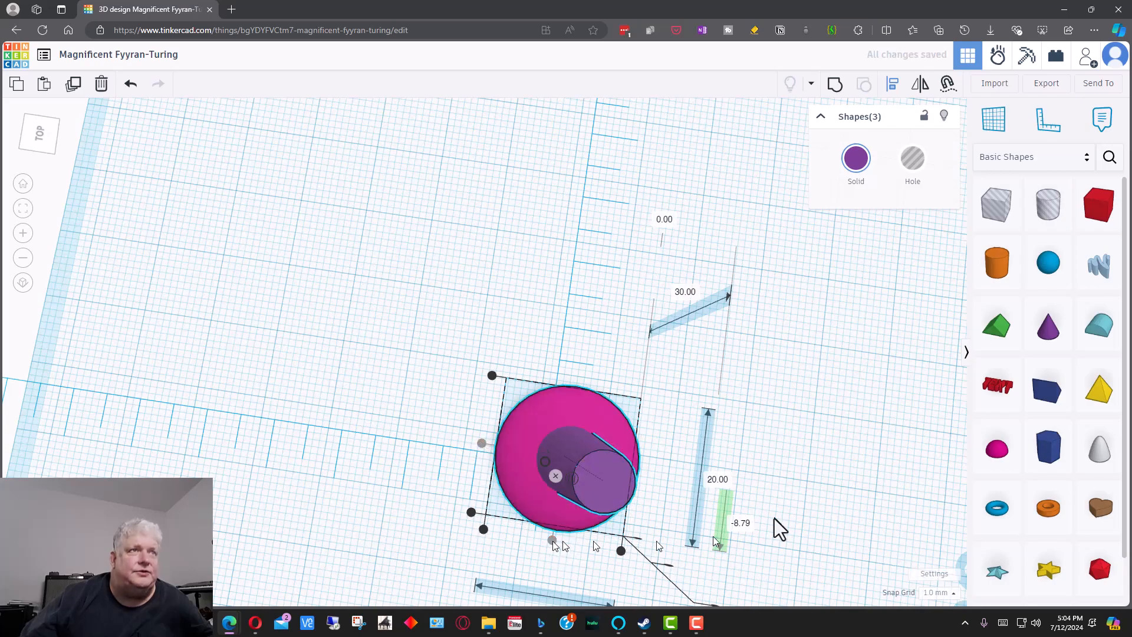
pyautogui.moveTo(744, 472); pyautogui.dragTo(632, 391, button='right')
pyautogui.click(878, 434)
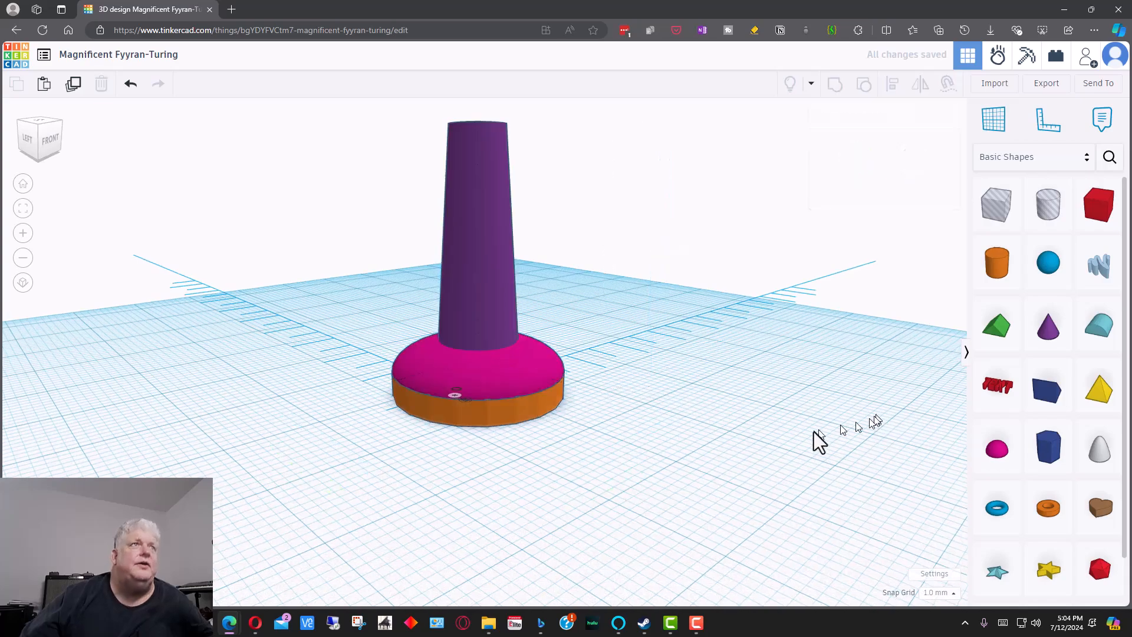
# Add a torus from the basic shapes to the workplane beside the chess piece
pyautogui.moveTo(689, 466); pyautogui.dragTo(776, 476, button='right')
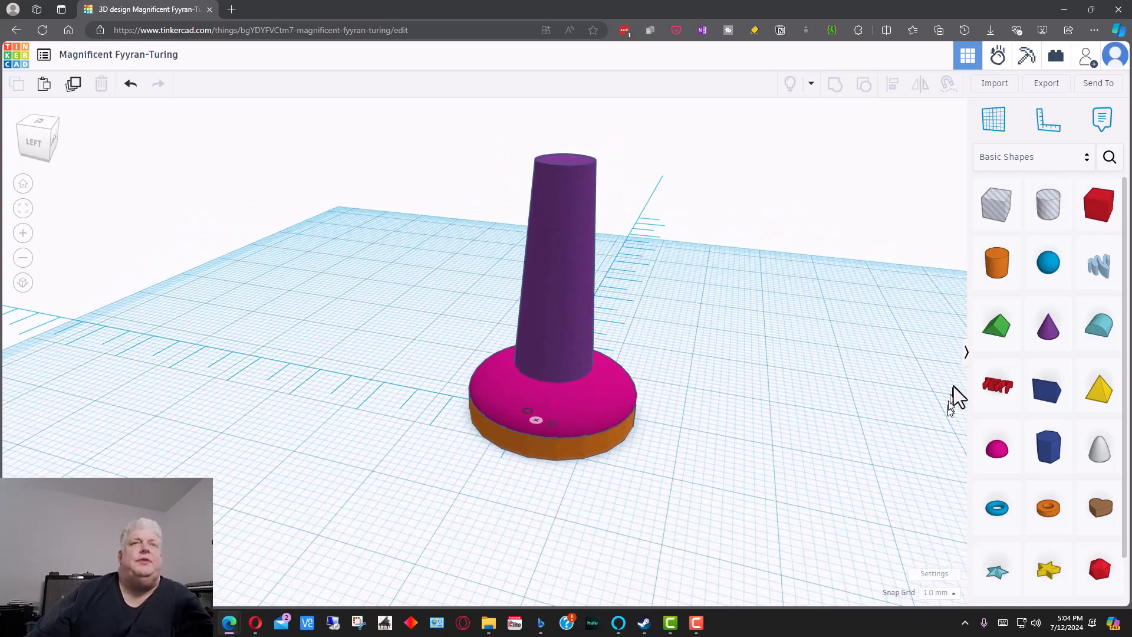
pyautogui.moveTo(1000, 511); pyautogui.dragTo(667, 349)
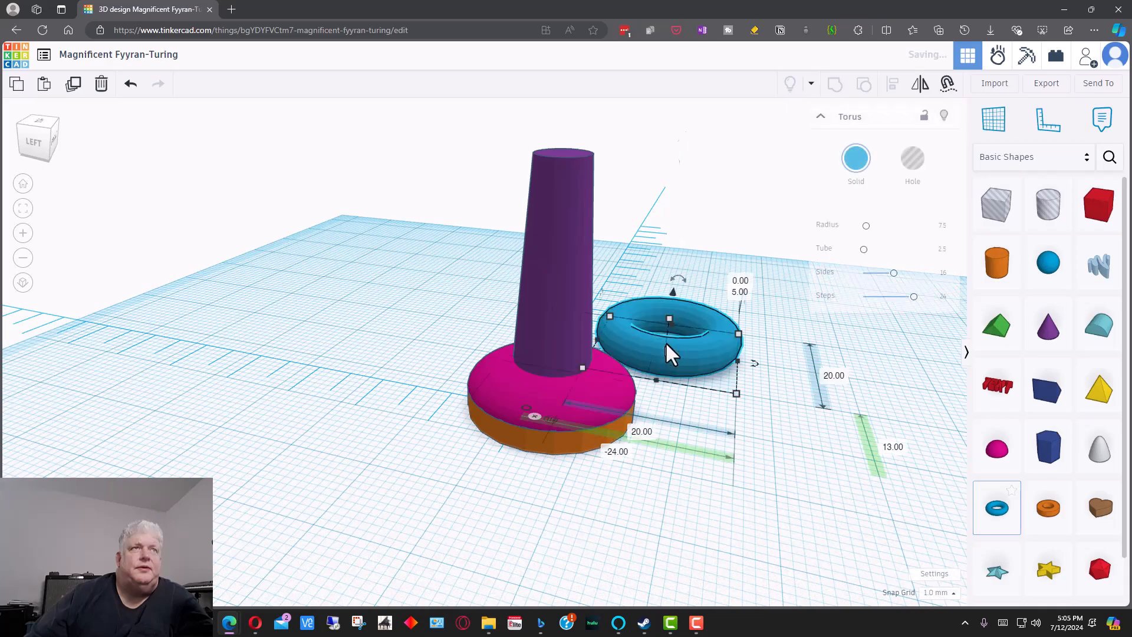
pyautogui.moveTo(803, 395); pyautogui.dragTo(563, 409, button='right')
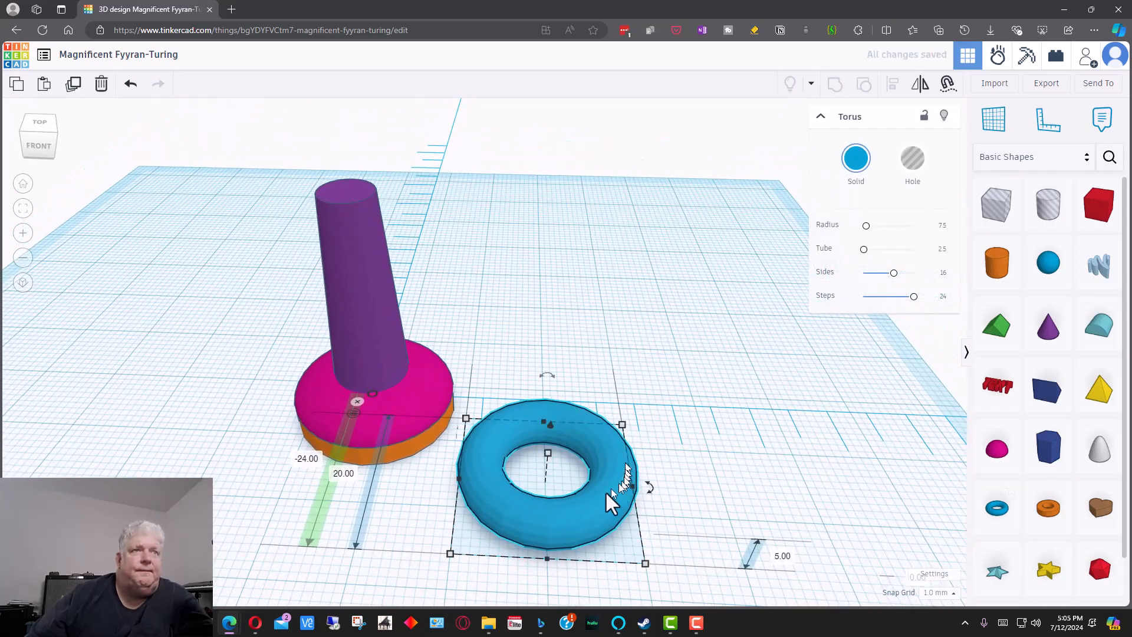
pyautogui.moveTo(602, 565); pyautogui.dragTo(644, 513, button='right')
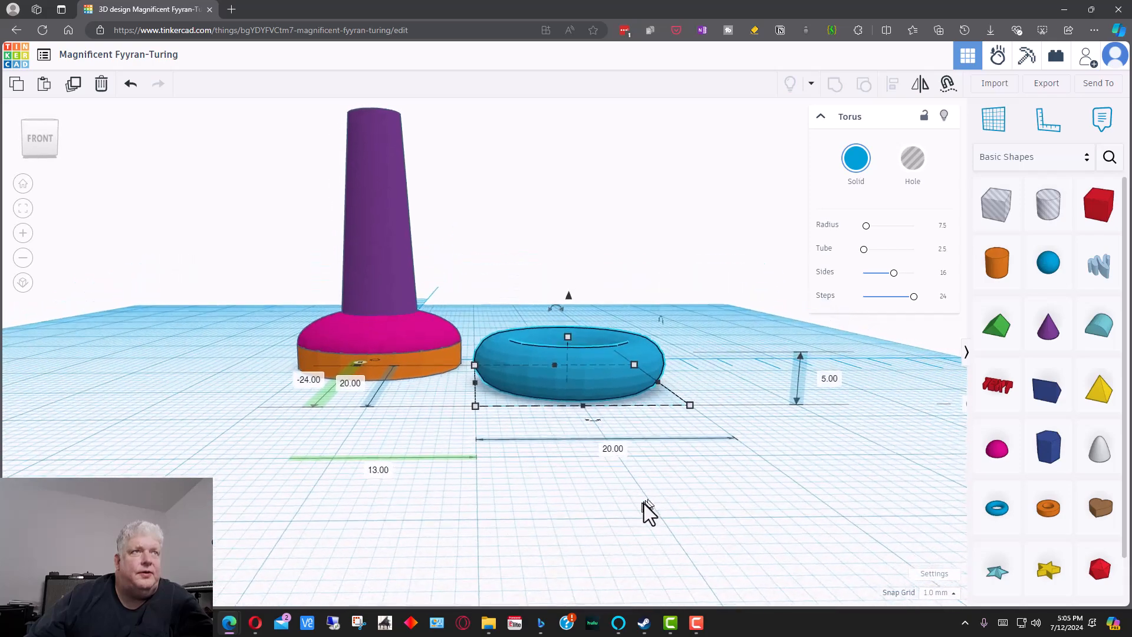
# Set the torus's width to 7 mm, then change it to 8 mm
pyautogui.click(618, 453)
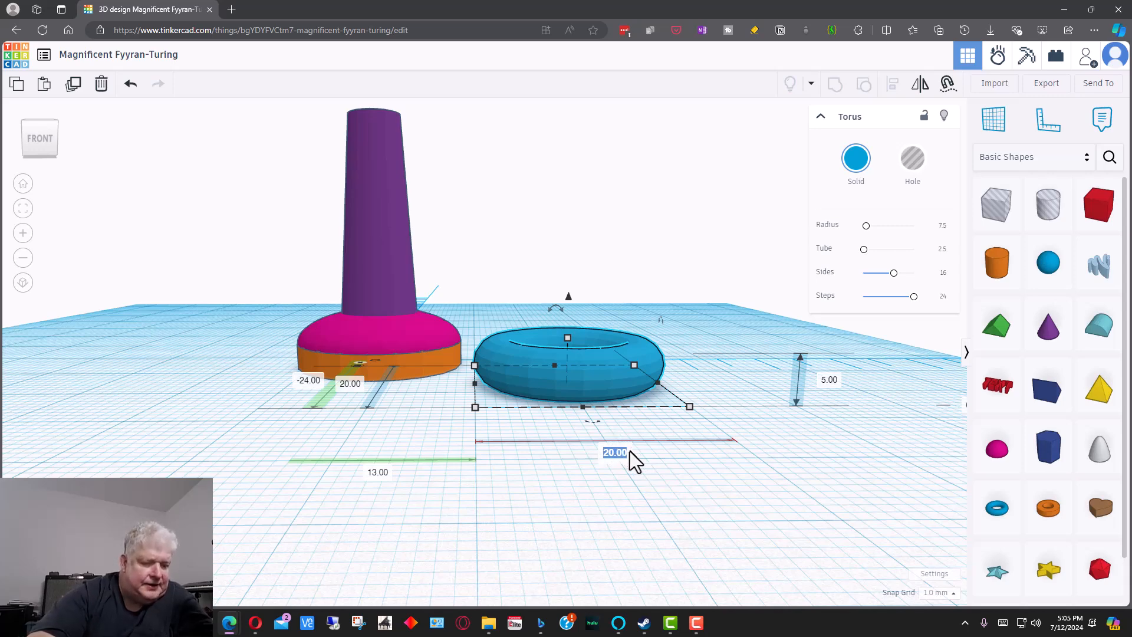
pyautogui.write('7')
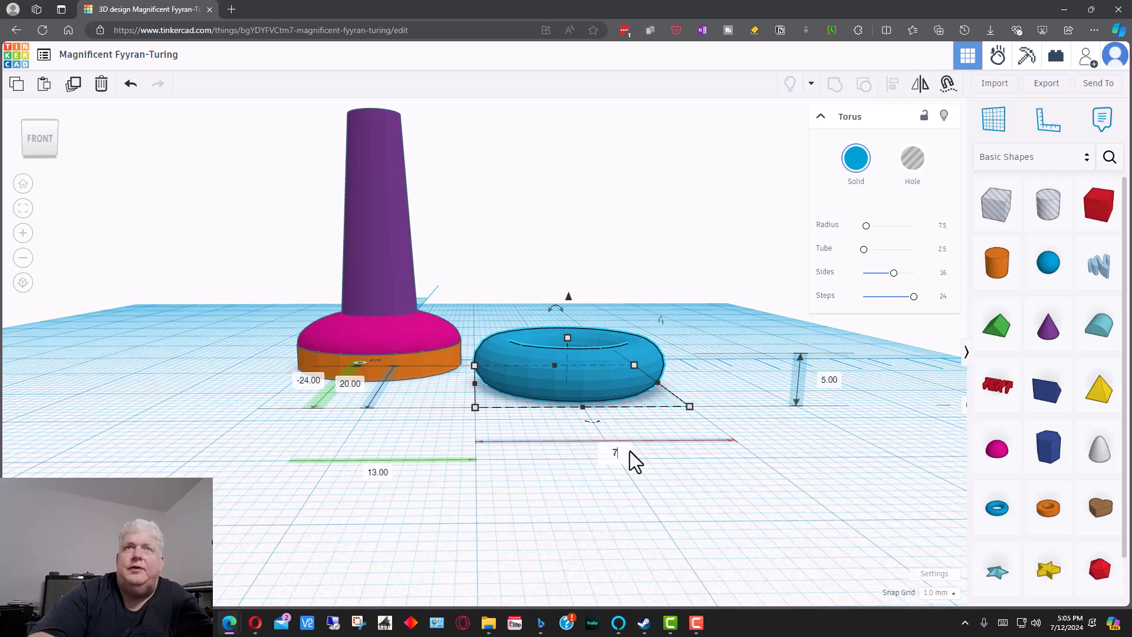
pyautogui.press('Return')
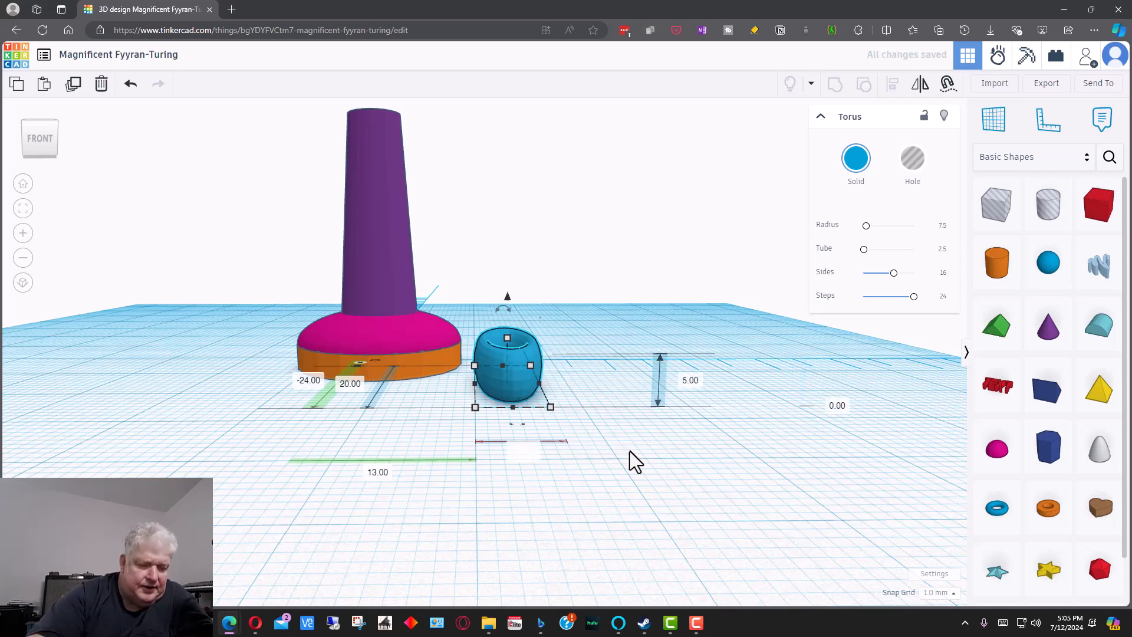
pyautogui.write('8')
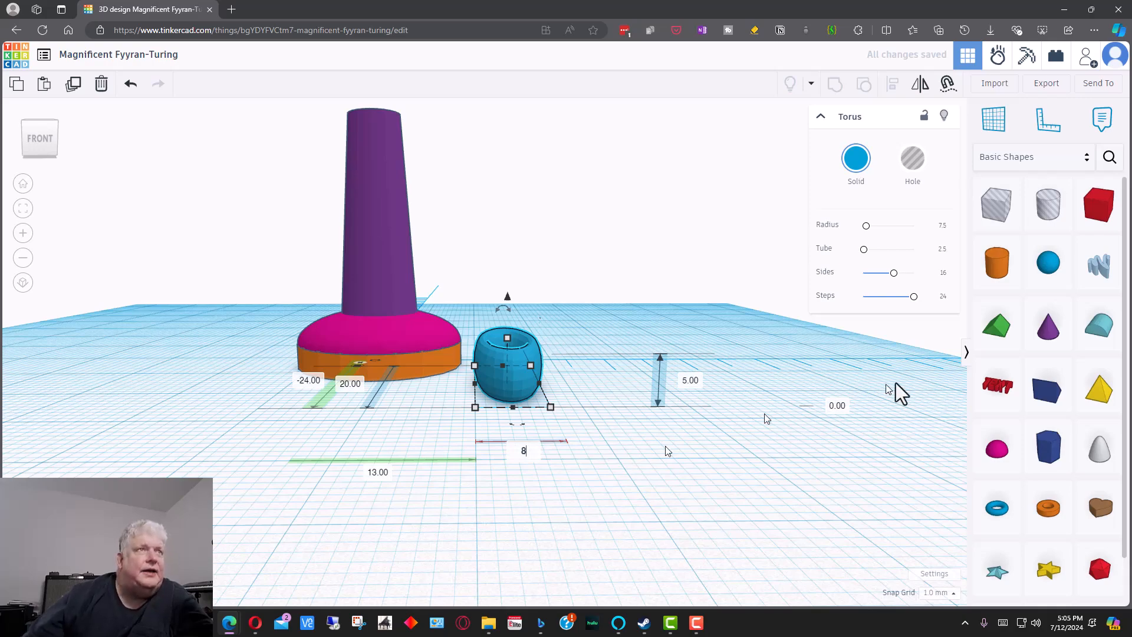
pyautogui.press('Return')
pyautogui.click(588, 425)
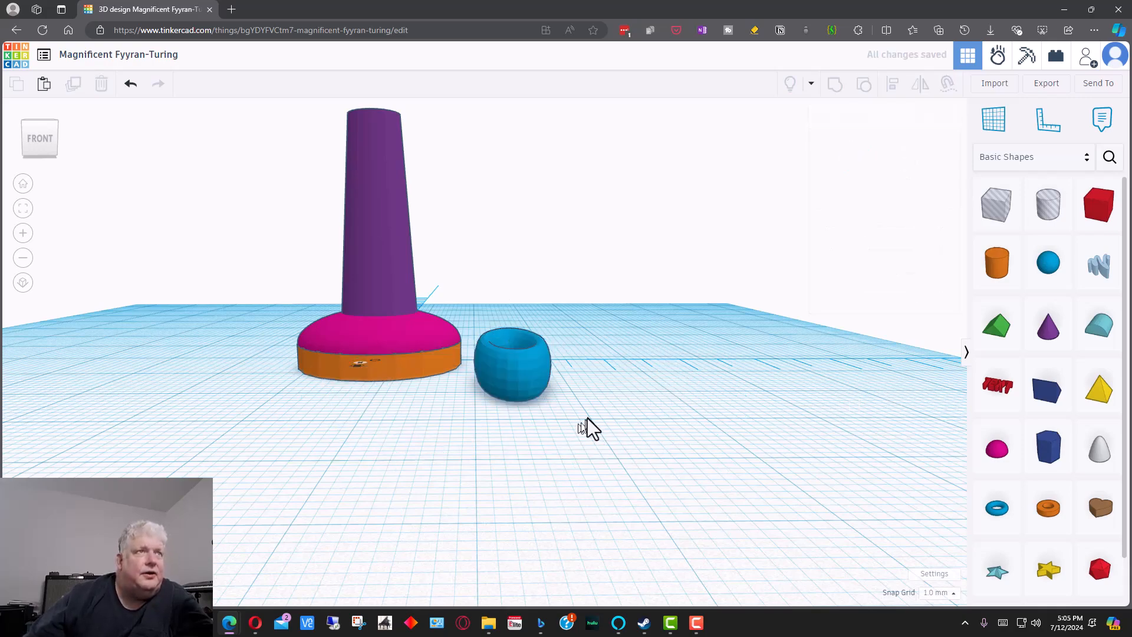
# Set the torus's length to 8 mm to make it round
pyautogui.click(534, 377)
pyautogui.moveTo(582, 387); pyautogui.dragTo(399, 508, button='right')
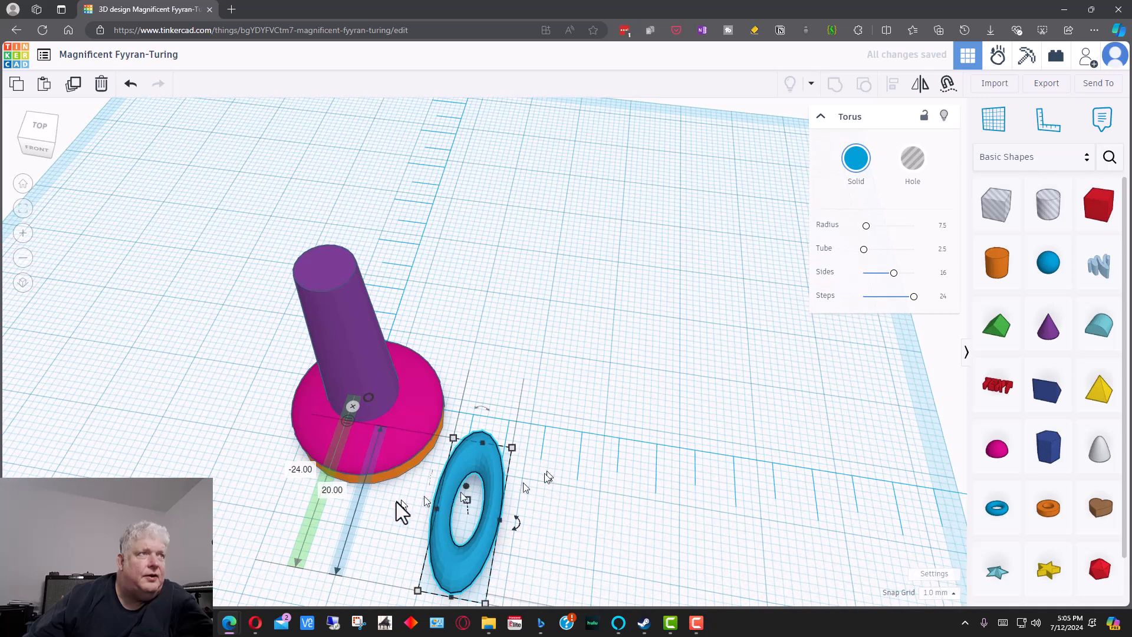
pyautogui.click(336, 492)
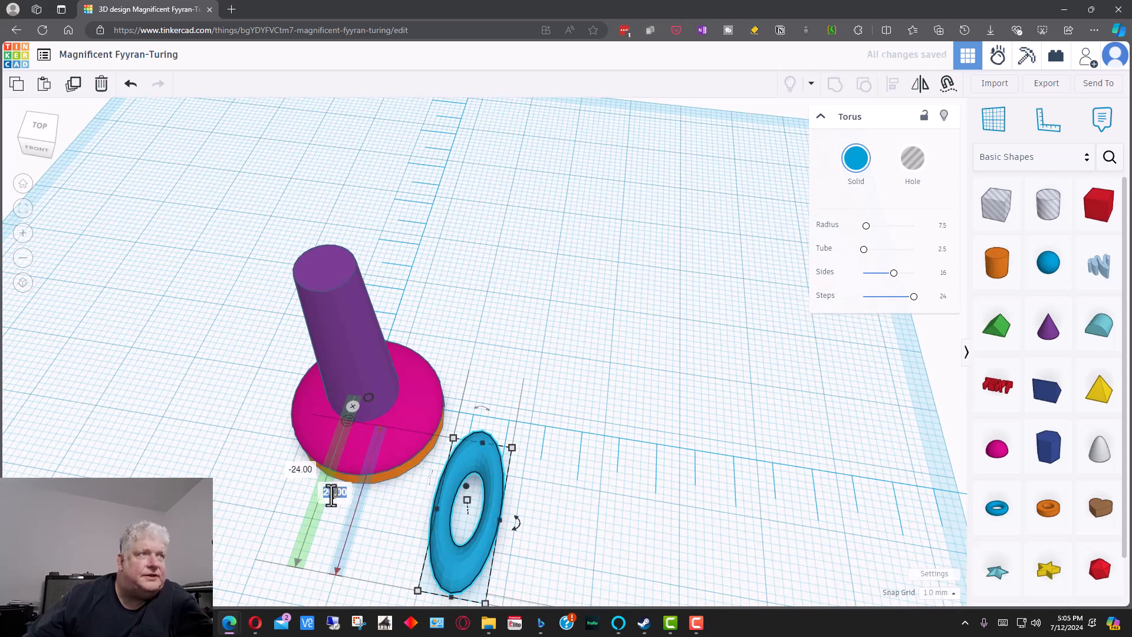
pyautogui.write('8')
pyautogui.press('Return')
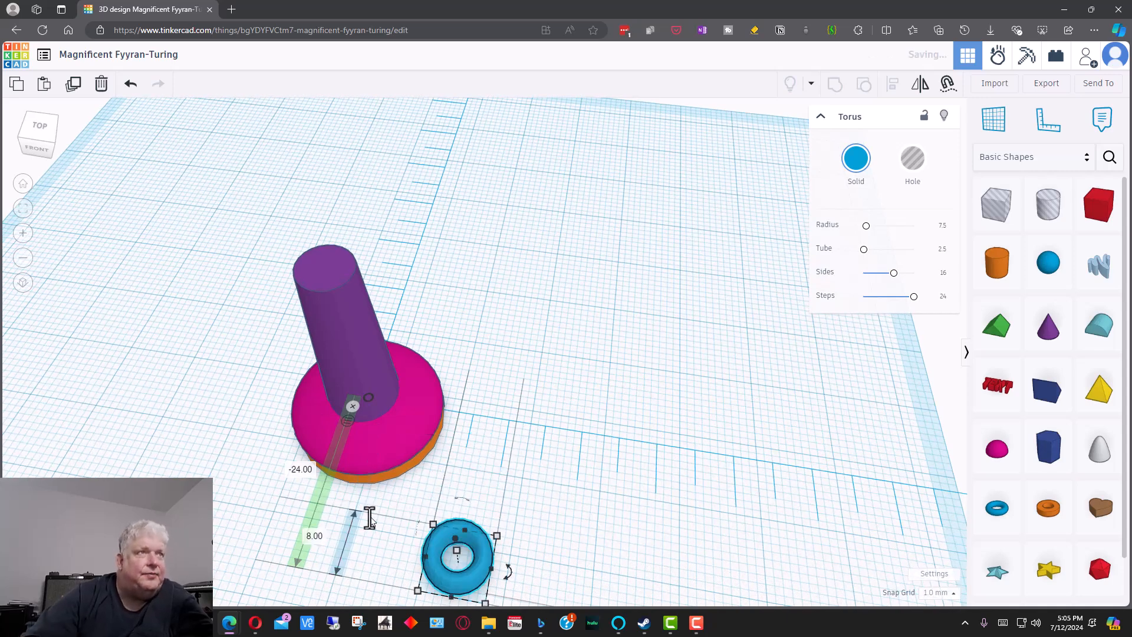
# Try enlarging the torus to about 11 by 13 mm and undo the resize
pyautogui.moveTo(773, 530); pyautogui.dragTo(864, 470, button='right')
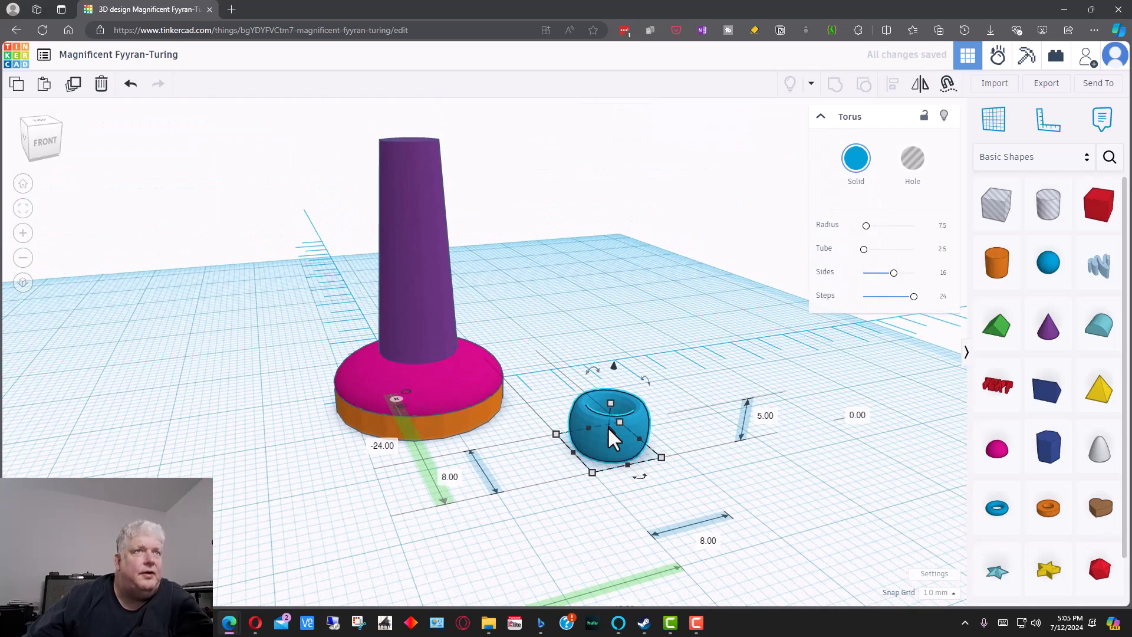
pyautogui.moveTo(619, 423); pyautogui.dragTo(617, 395)
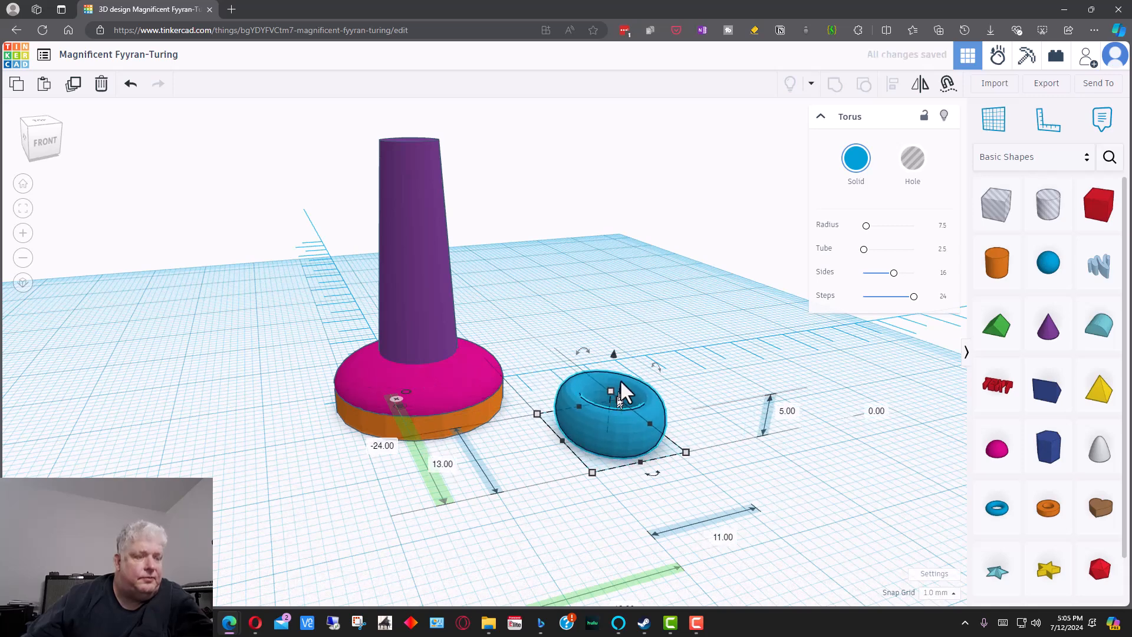
pyautogui.hotkey('ctrl', 'z')
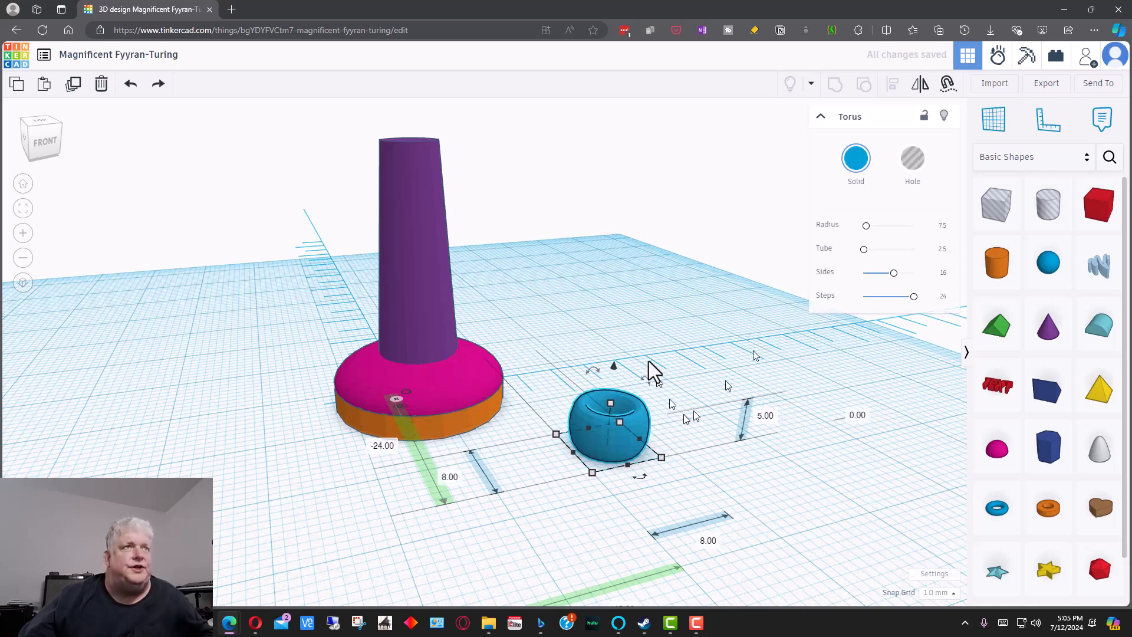
# Raise the torus 17 mm above the workplane and move the ruler to an empty spot near it
pyautogui.moveTo(614, 366); pyautogui.dragTo(513, 328)
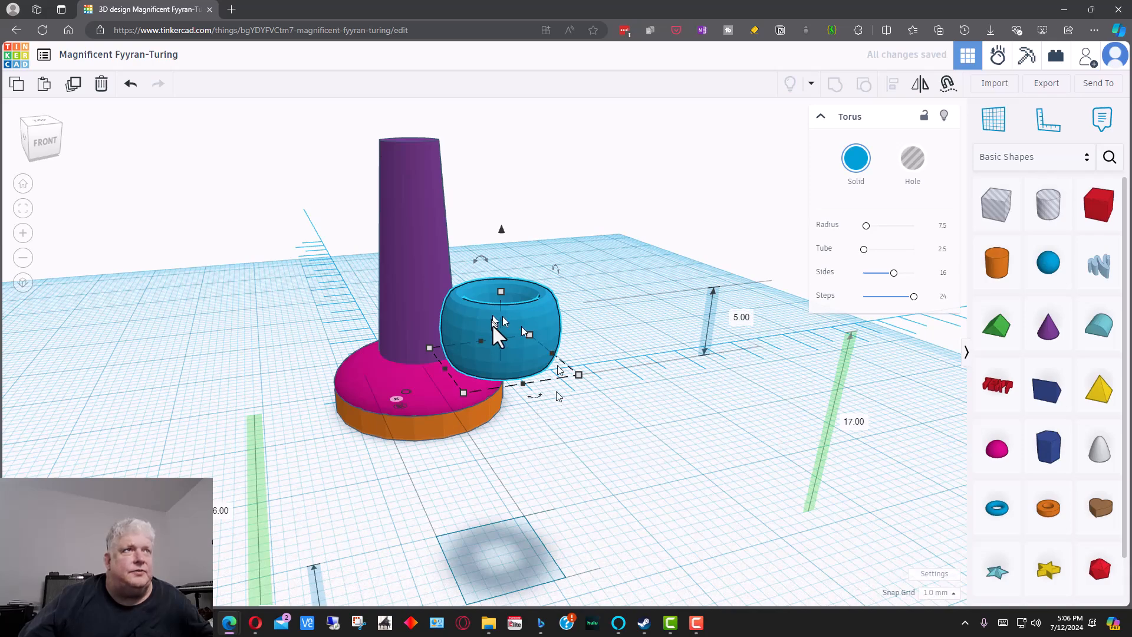
pyautogui.moveTo(560, 422)
pyautogui.mouseDown(button='right')
pyautogui.moveTo(600, 480)
pyautogui.moveTo(583, 394)
pyautogui.moveTo(579, 415)
pyautogui.mouseUp(button='right')
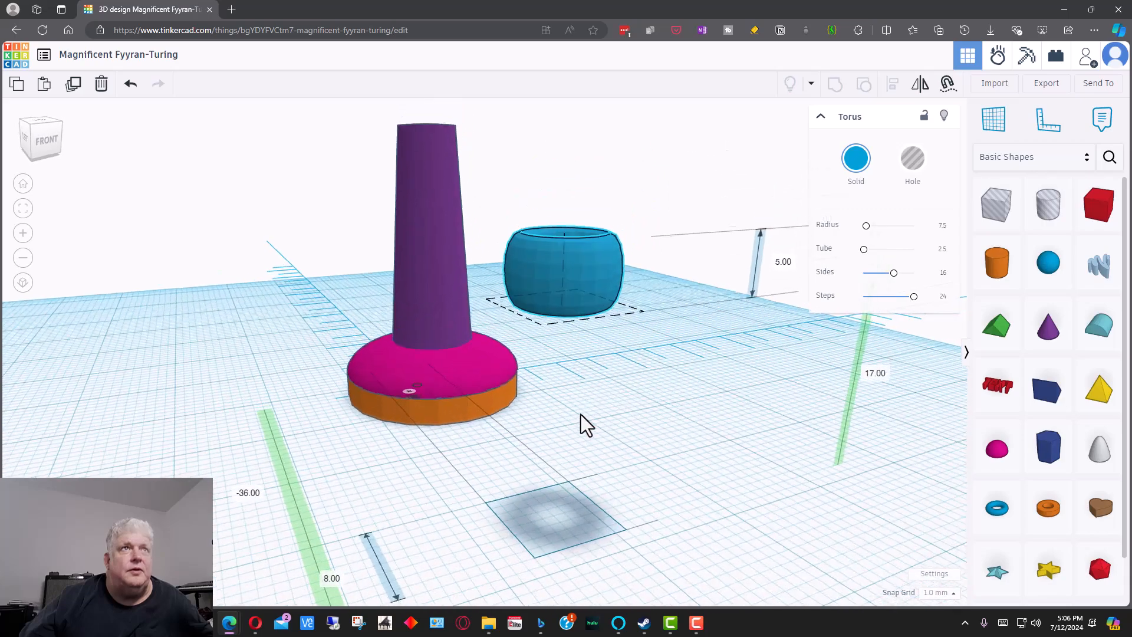
pyautogui.click(1049, 120)
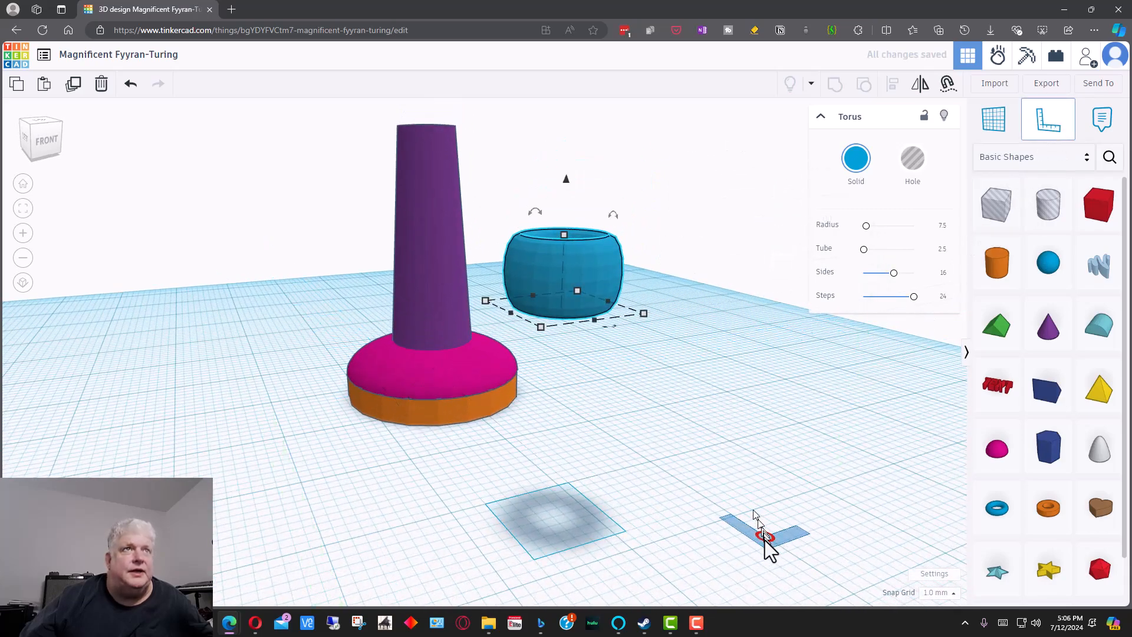
pyautogui.click(766, 537)
pyautogui.moveTo(672, 425)
pyautogui.mouseDown(button='right')
pyautogui.moveTo(685, 425)
pyautogui.moveTo(644, 417)
pyautogui.moveTo(666, 424)
pyautogui.moveTo(675, 407)
pyautogui.mouseUp(button='right')
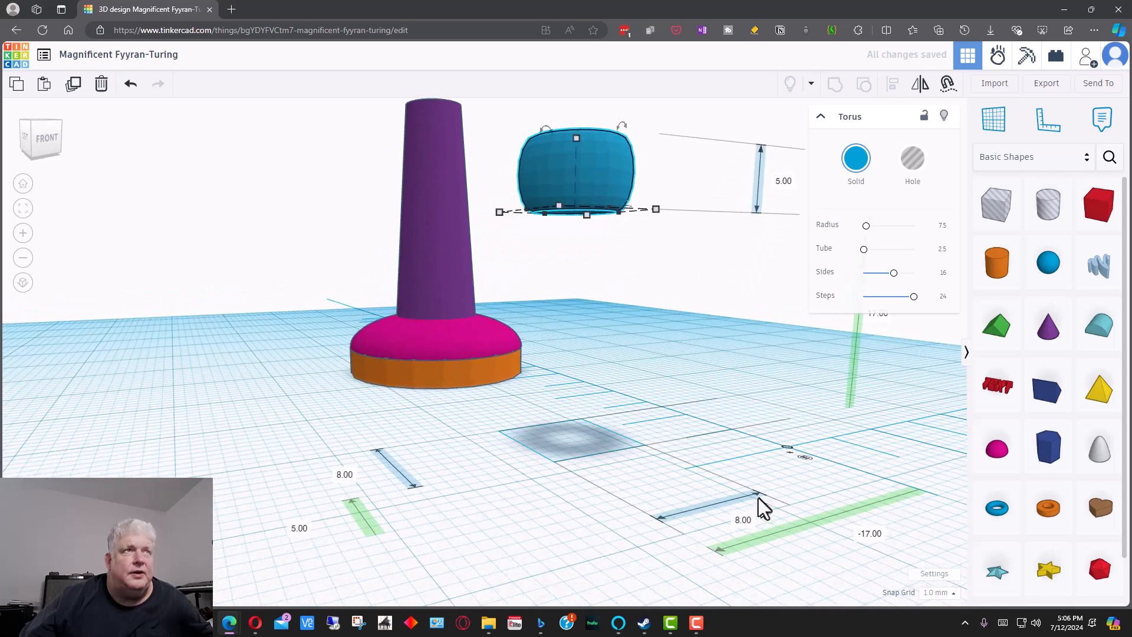
# Set both the width and the length of the torus to 10 mm
pyautogui.click(743, 522)
pyautogui.write('10')
pyautogui.press('Return')
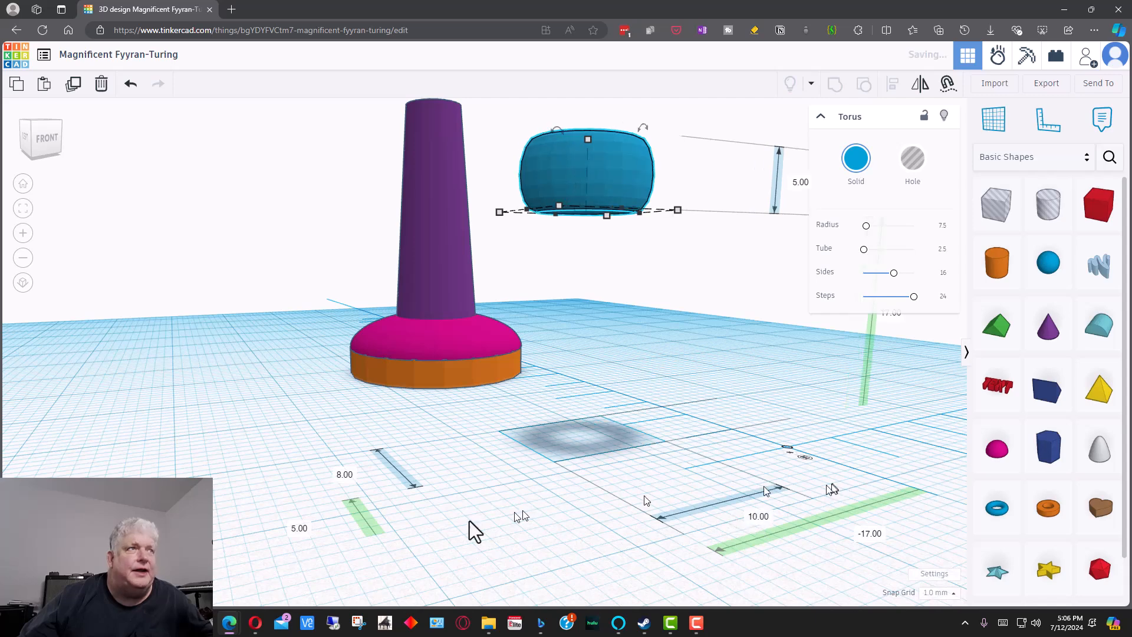
pyautogui.write('19')
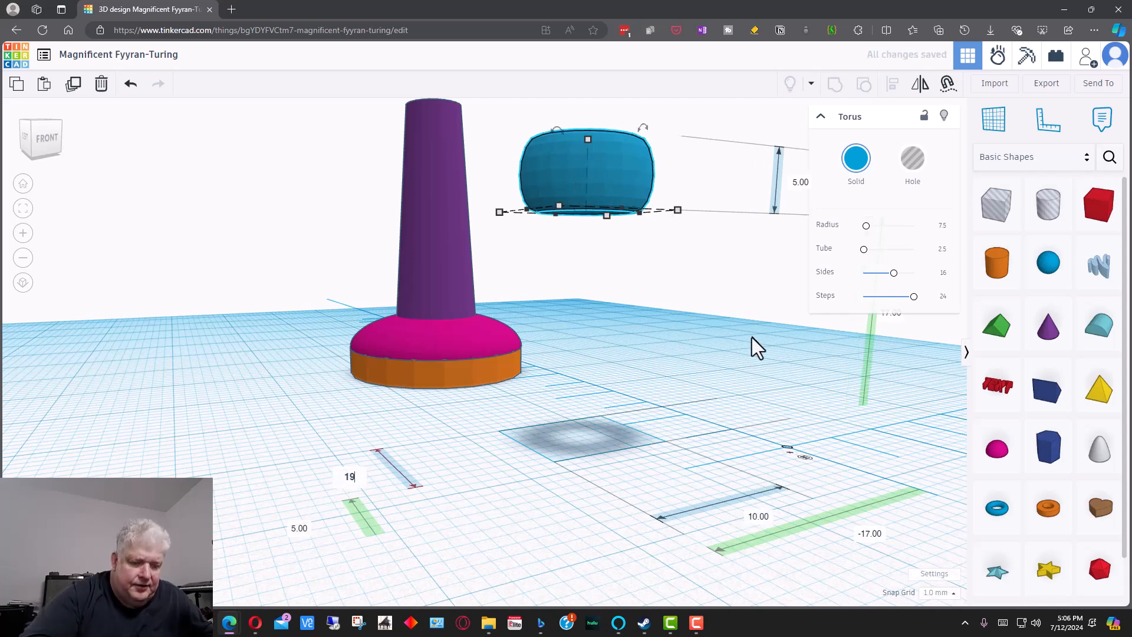
pyautogui.write('0')
pyautogui.press('Return')
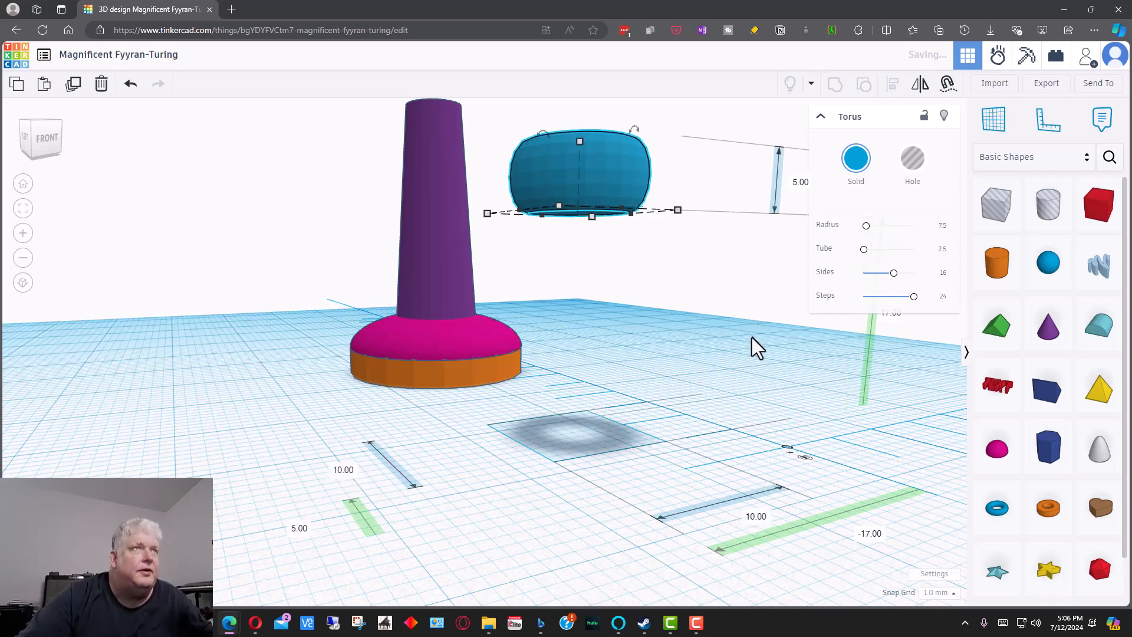
# Move the torus around the cone and raise it to 24 mm, just below the cone's top
pyautogui.moveTo(731, 247); pyautogui.dragTo(734, 341, button='right')
pyautogui.click(732, 334)
pyautogui.moveTo(753, 473); pyautogui.dragTo(479, 302)
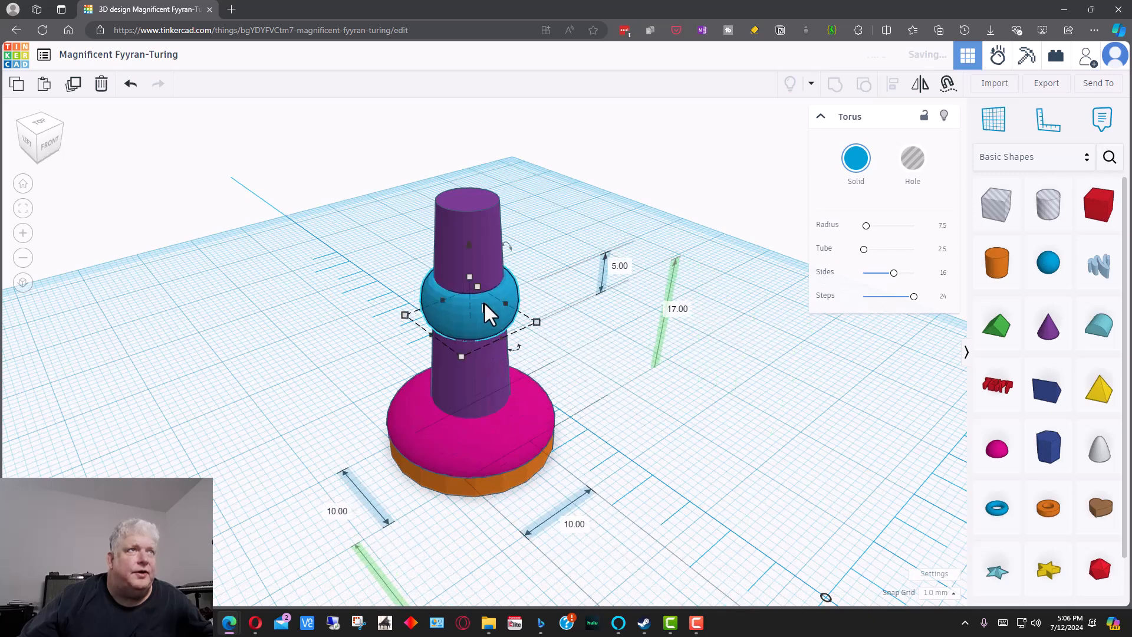
pyautogui.moveTo(465, 242); pyautogui.dragTo(469, 177)
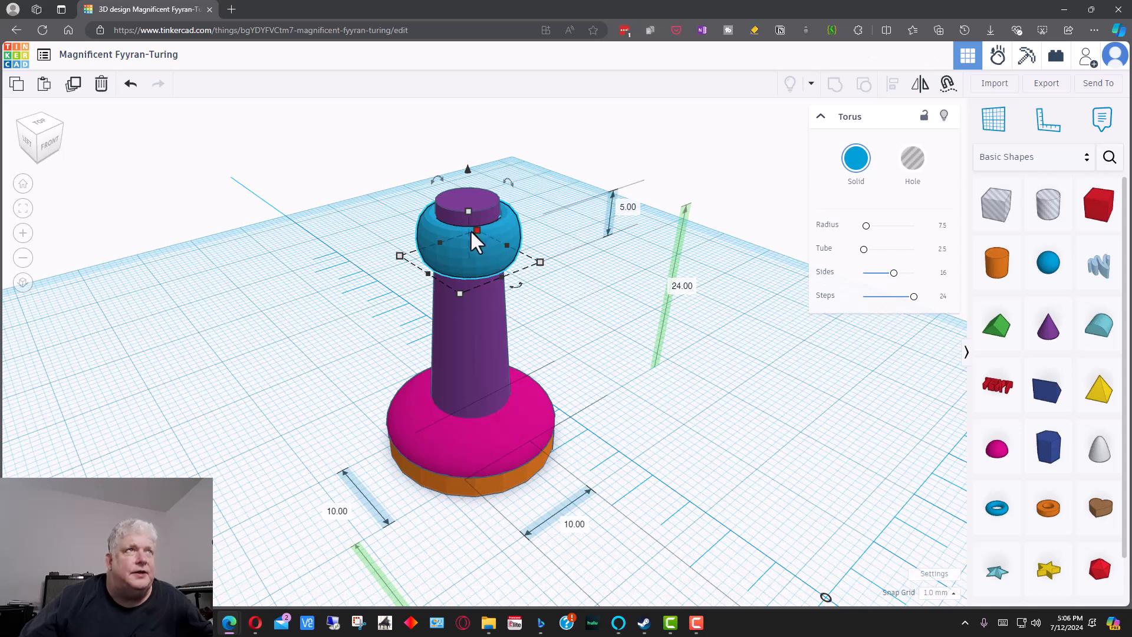
# Try shrinking the torus to about 7 by 8 mm and undo the resize
pyautogui.moveTo(472, 232); pyautogui.dragTo(477, 248)
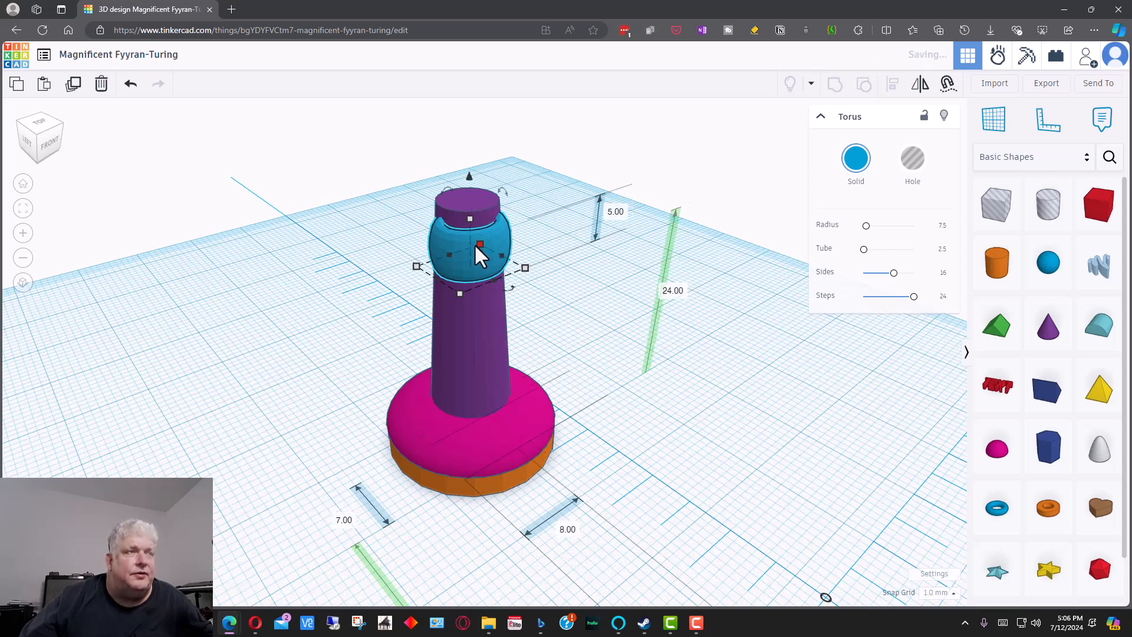
pyautogui.hotkey('ctrl', 'z')
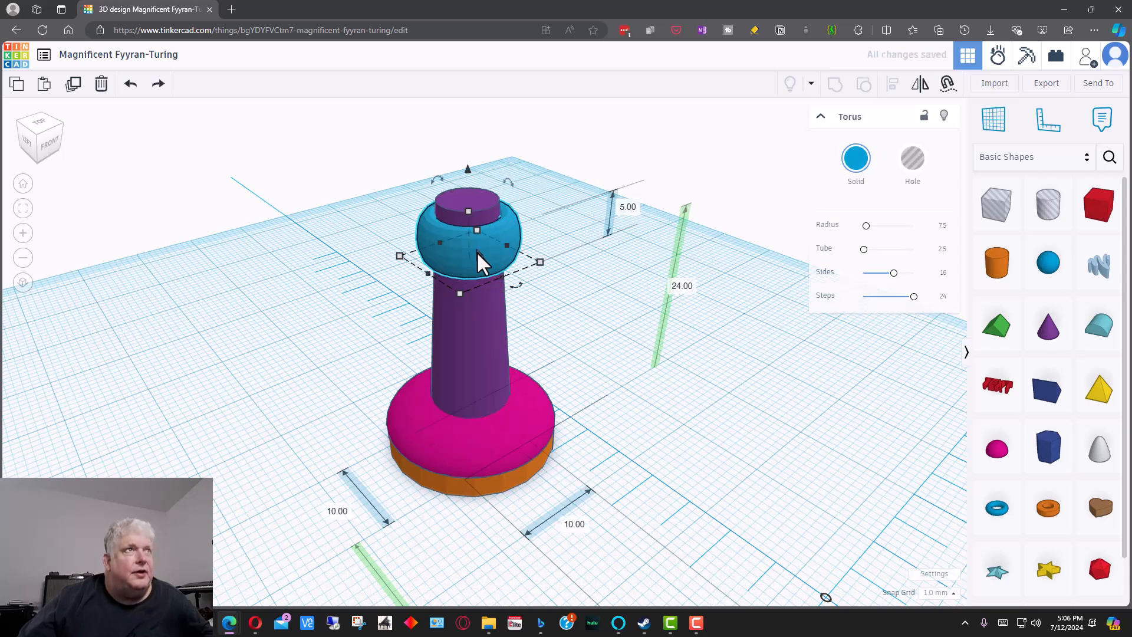
# Flatten the torus collar to a height of 2 mm
pyautogui.moveTo(467, 212); pyautogui.dragTo(470, 246)
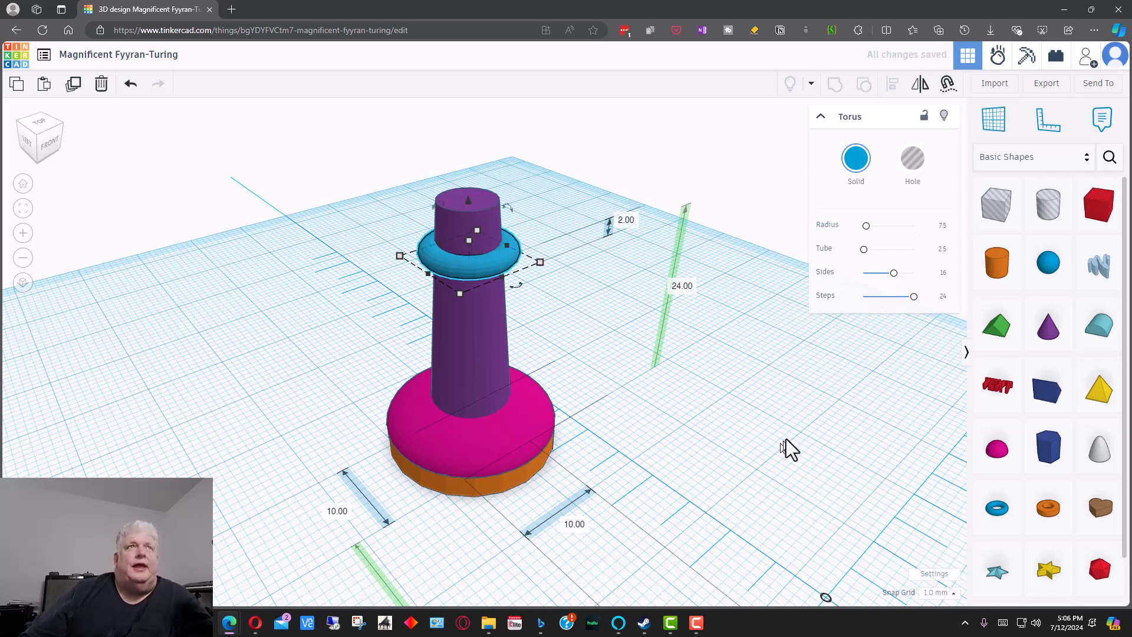
pyautogui.click(818, 119)
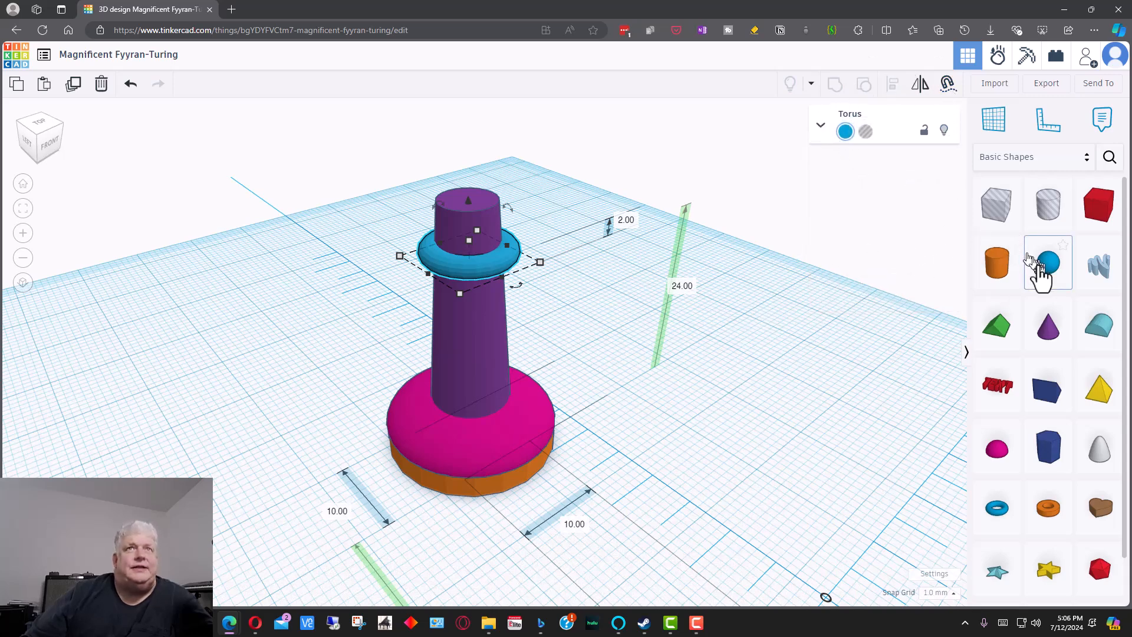
# Add a sphere beside the chess piece and set its width, length and height to 10 mm
pyautogui.moveTo(1029, 288); pyautogui.dragTo(671, 391)
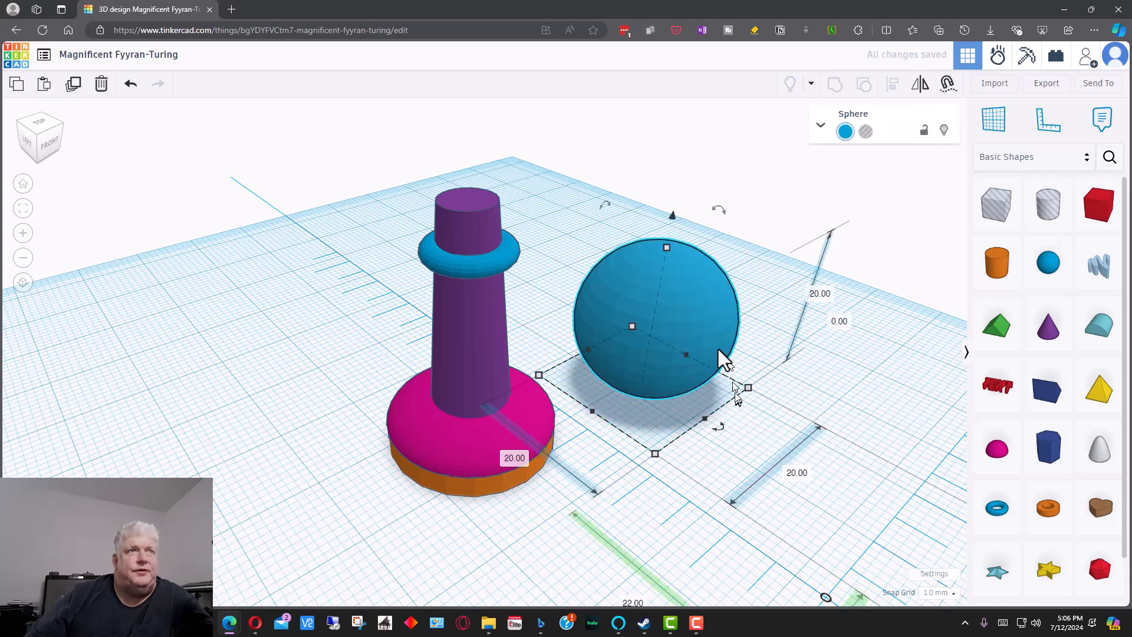
pyautogui.moveTo(715, 345); pyautogui.dragTo(790, 309)
pyautogui.click(606, 411)
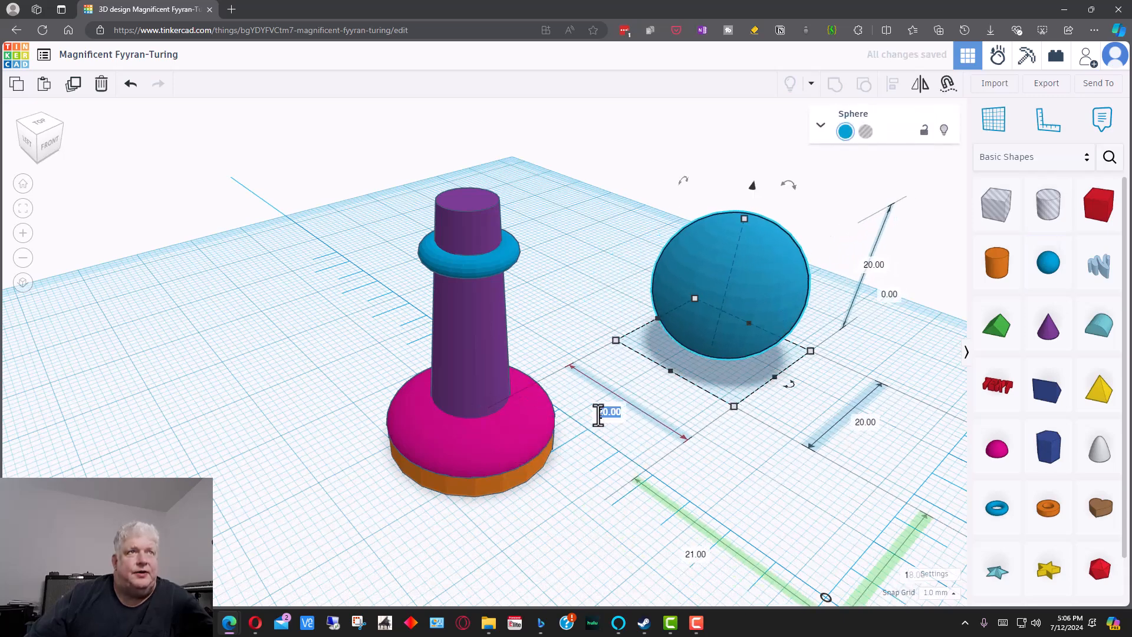
pyautogui.write('10')
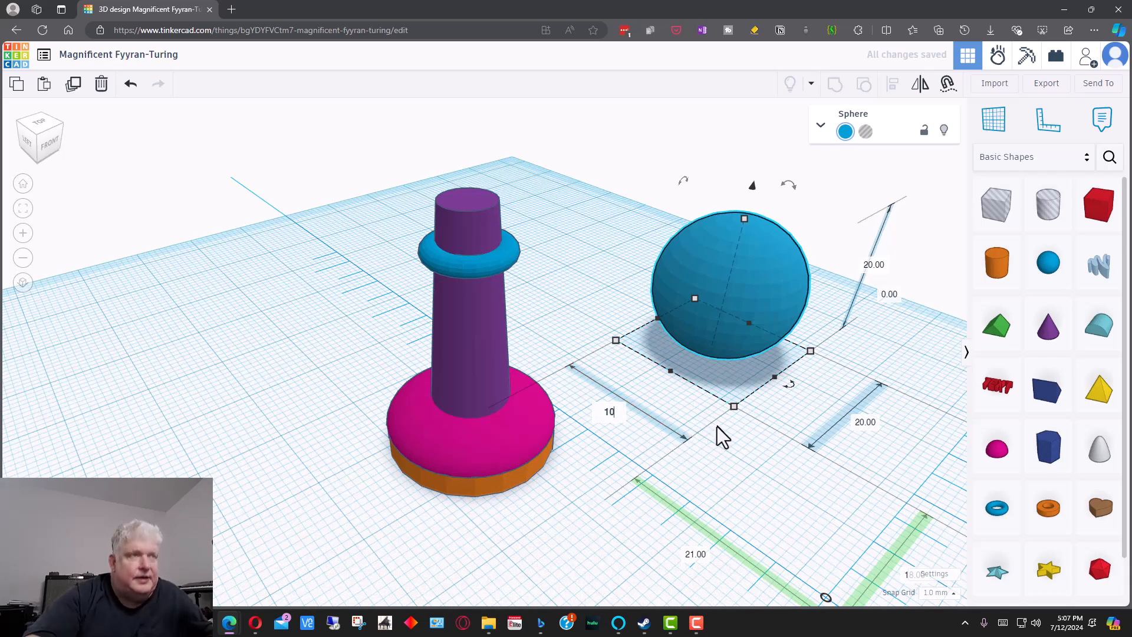
pyautogui.click(864, 424)
pyautogui.write('10')
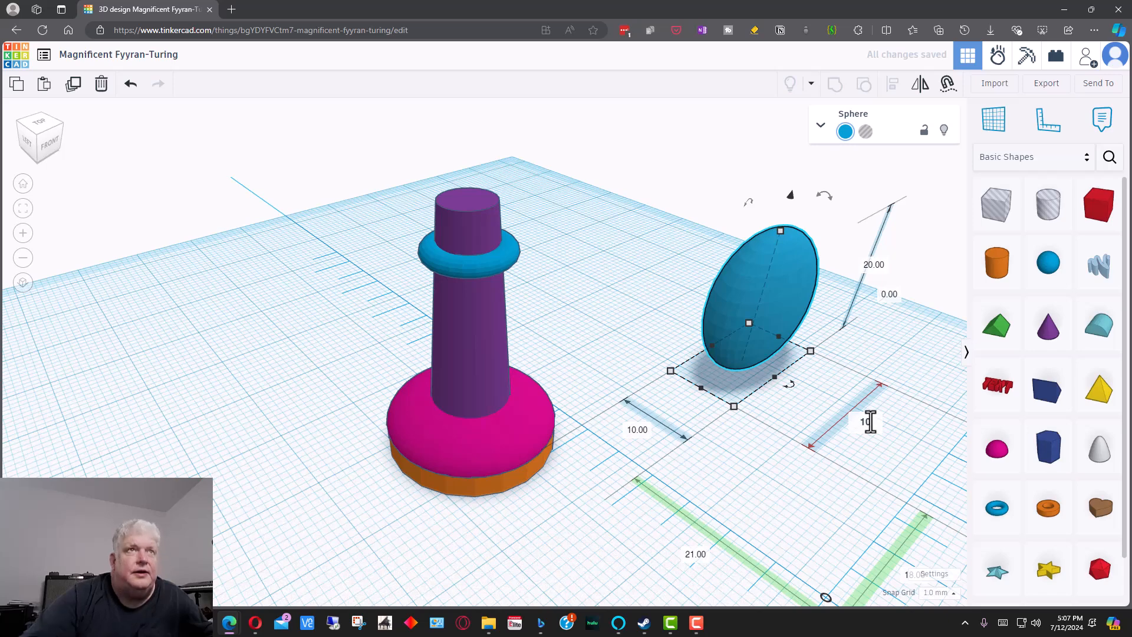
pyautogui.press('Return')
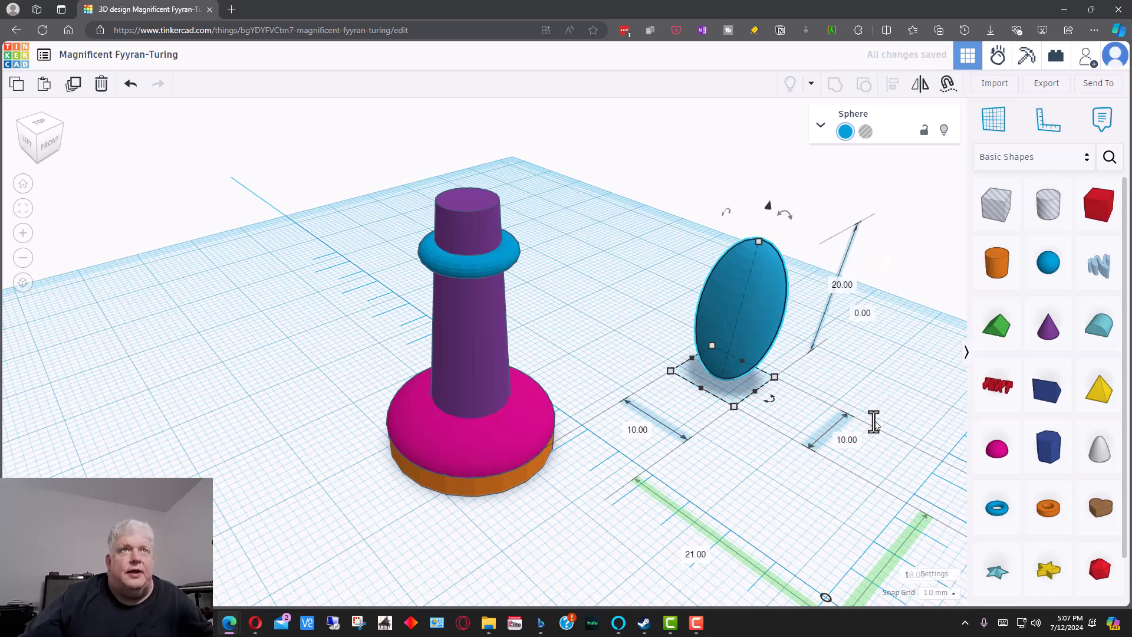
pyautogui.click(843, 289)
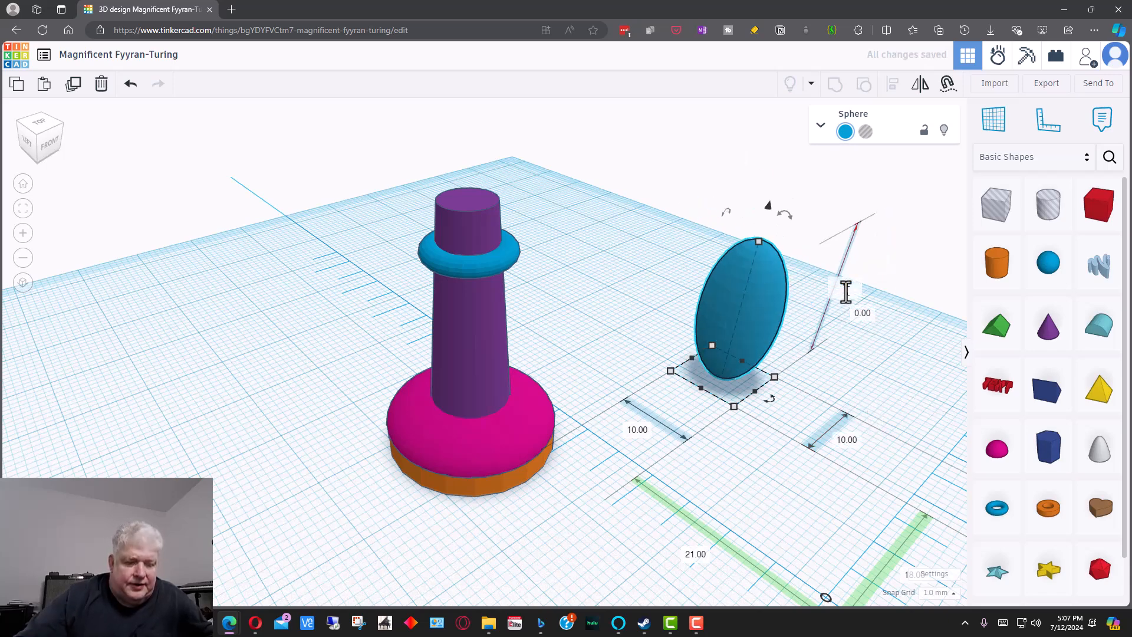
pyautogui.write('10')
pyautogui.press('Return')
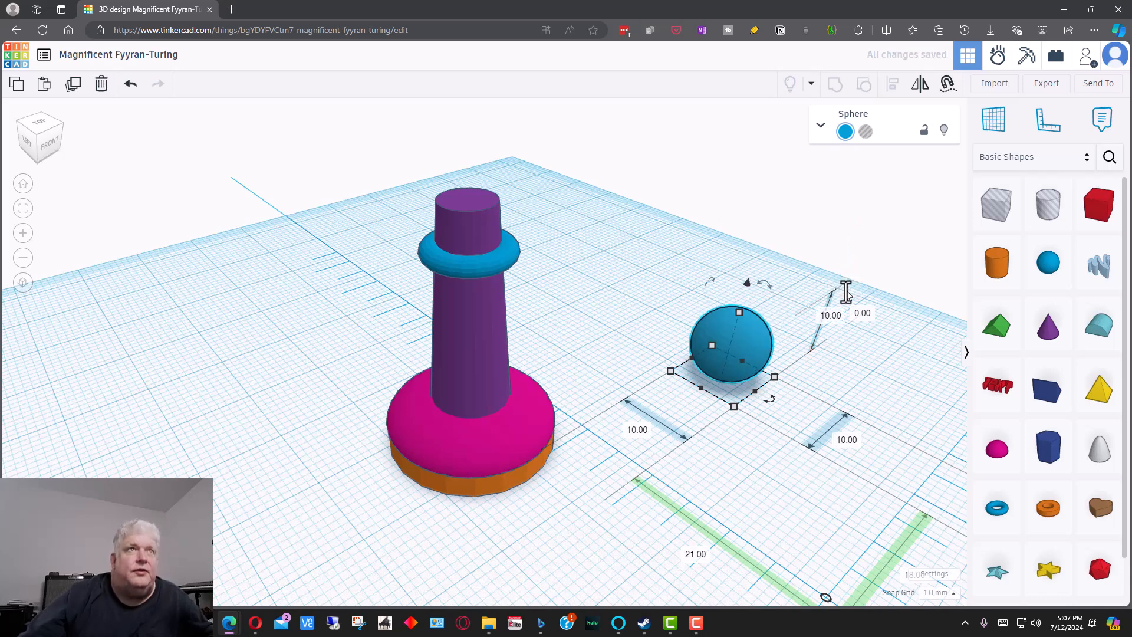
pyautogui.click(879, 358)
# Raise the sphere to 25 mm above the workplane and move it over the cone's top as the head
pyautogui.moveTo(751, 358); pyautogui.dragTo(388, 422)
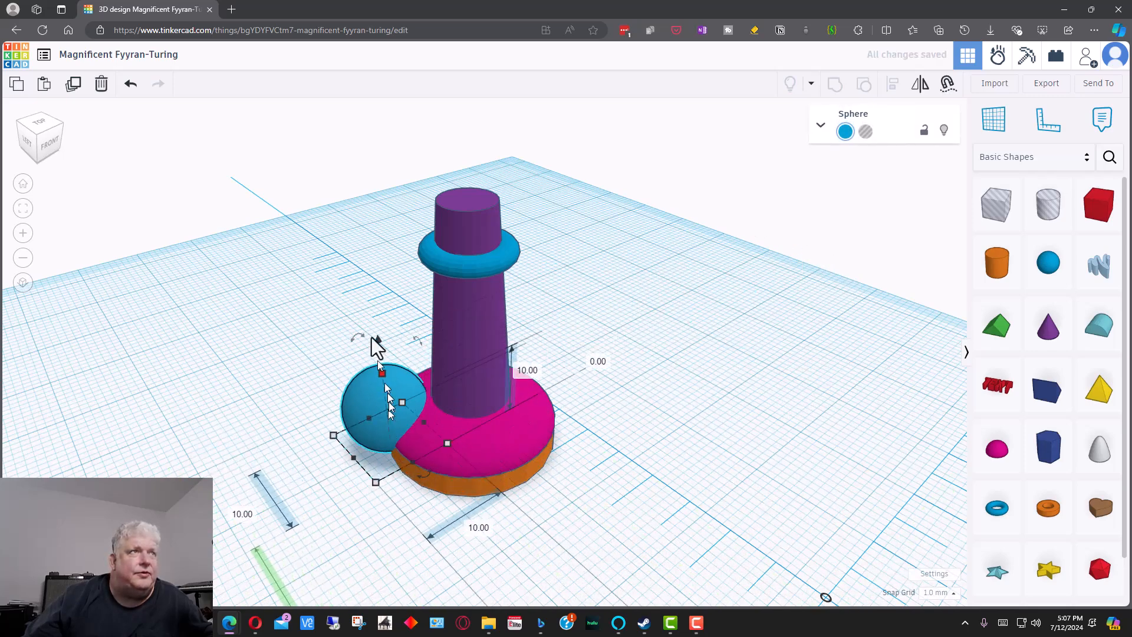
pyautogui.moveTo(378, 343); pyautogui.dragTo(382, 107)
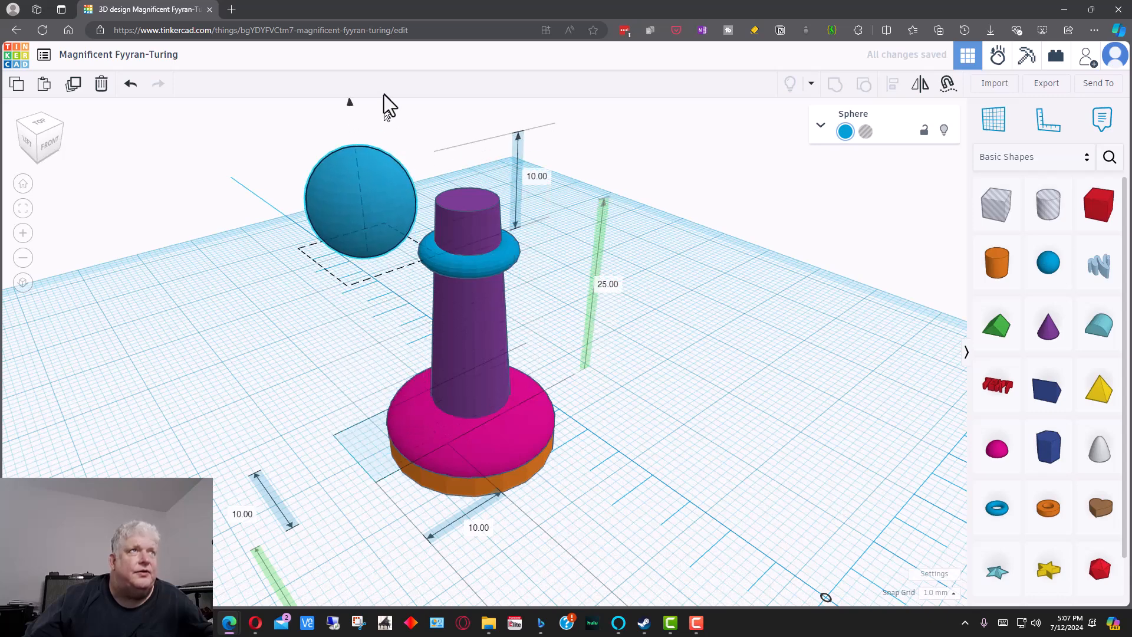
pyautogui.moveTo(392, 214); pyautogui.dragTo(487, 194)
# Select all five shapes and align their centres along both horizontal axes of the workplane
pyautogui.moveTo(642, 434); pyautogui.dragTo(939, 399, button='right')
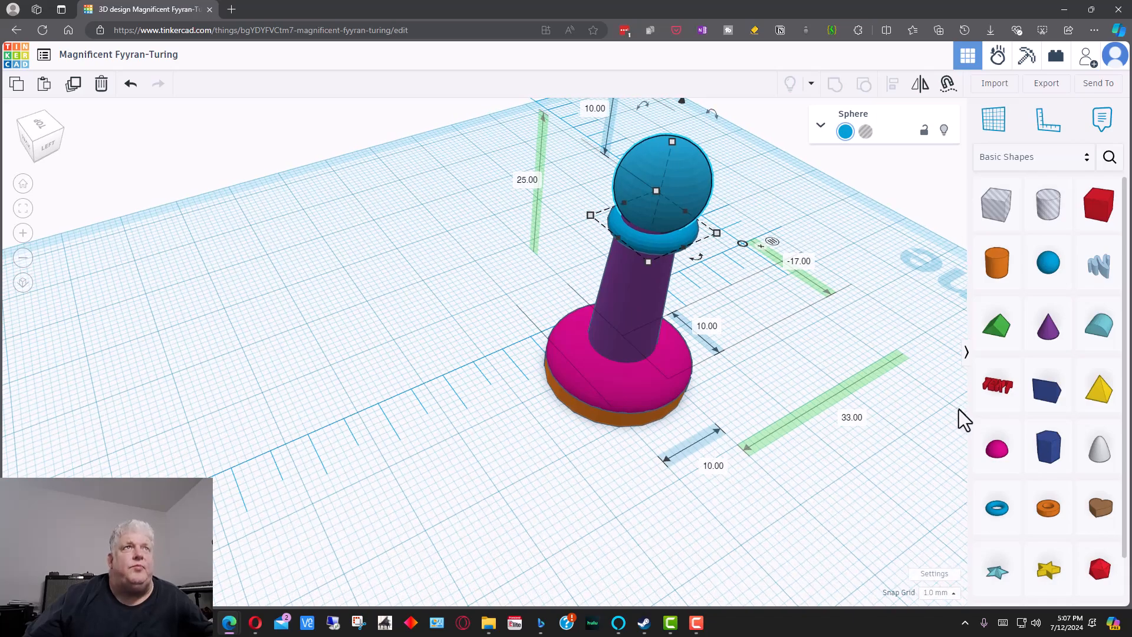
pyautogui.moveTo(814, 387); pyautogui.dragTo(638, 423, button='right')
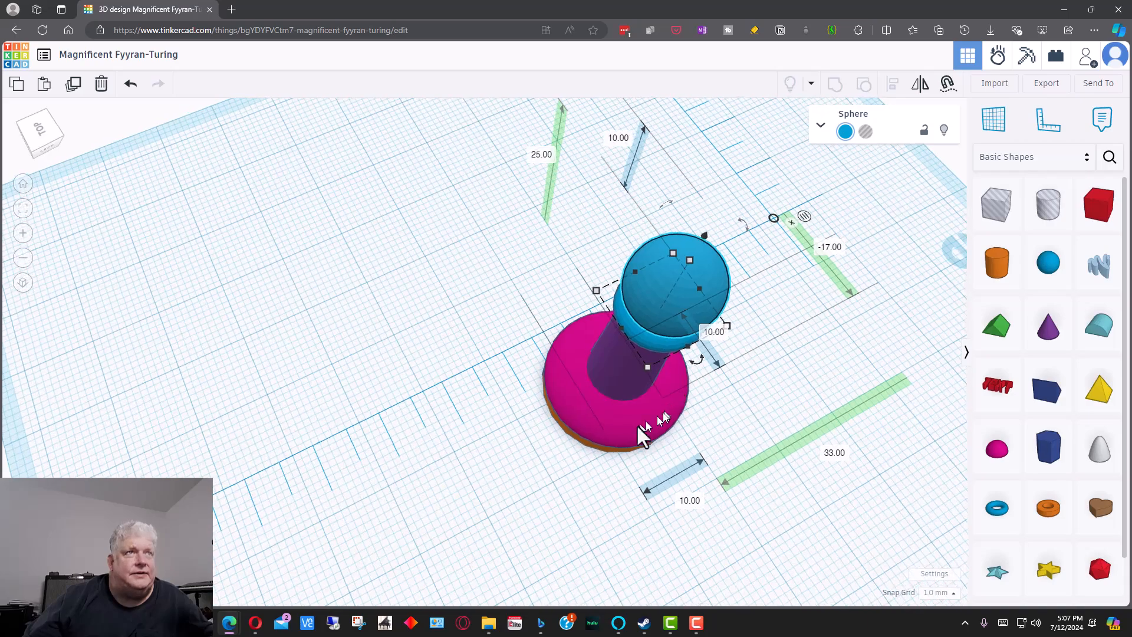
pyautogui.click(578, 438)
pyautogui.moveTo(748, 441); pyautogui.dragTo(405, 88, button='right')
pyautogui.click(427, 144)
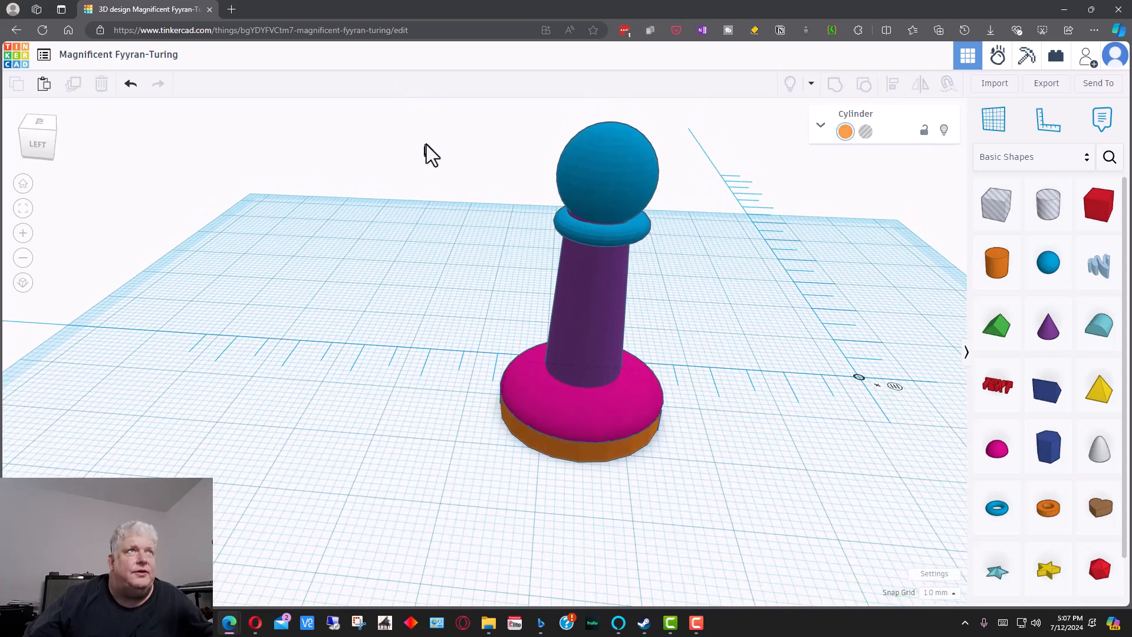
pyautogui.moveTo(456, 106); pyautogui.dragTo(737, 469)
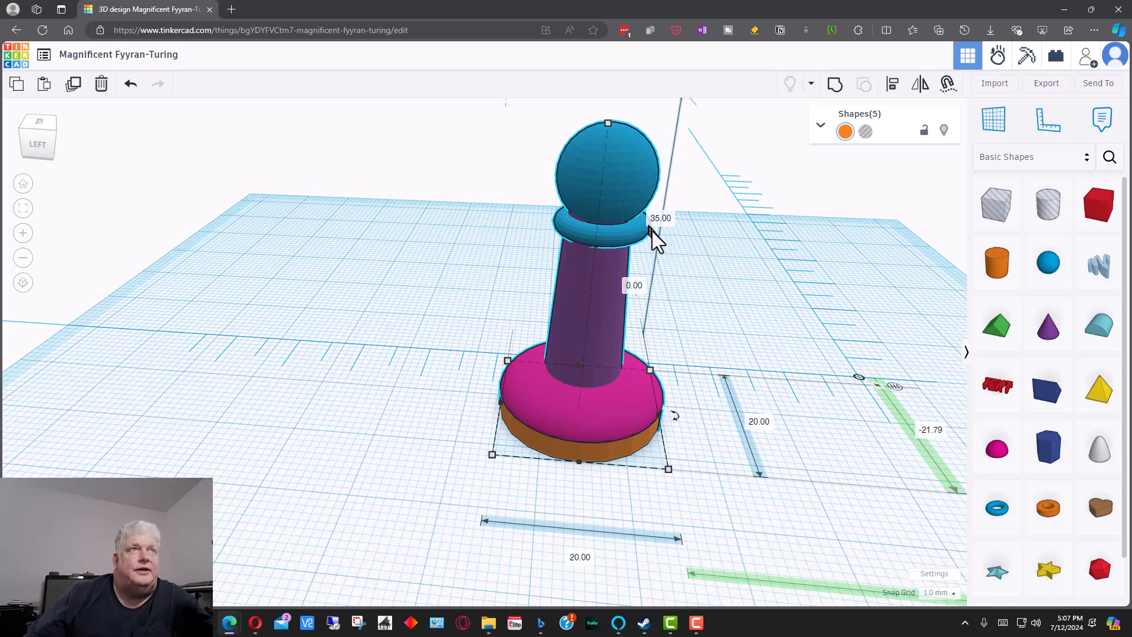
pyautogui.moveTo(739, 296); pyautogui.dragTo(698, 384, button='right')
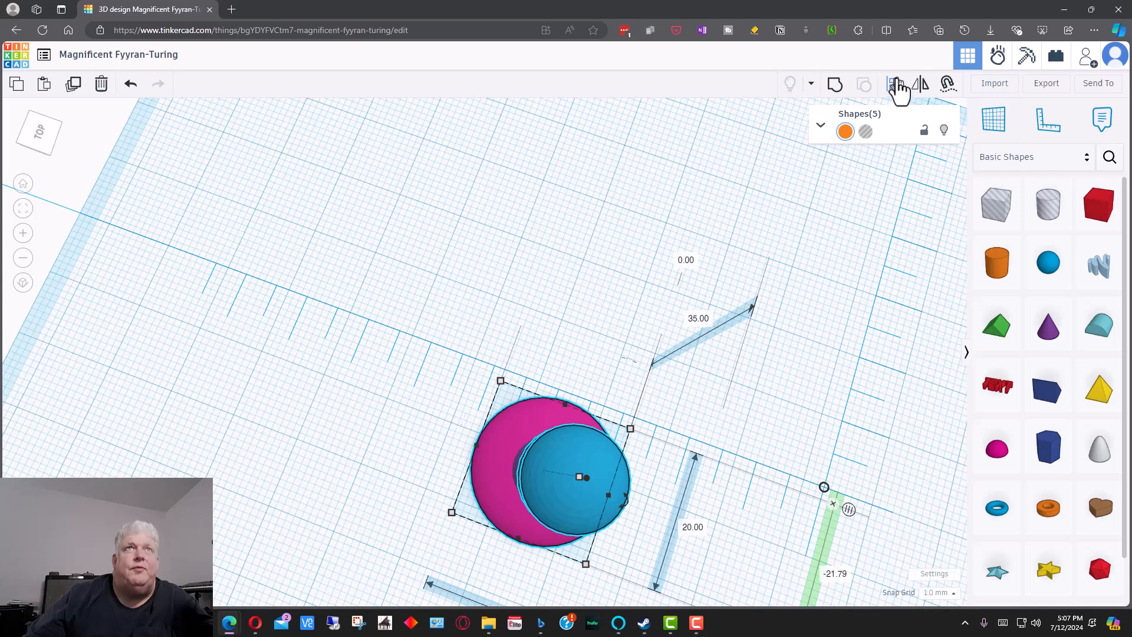
pyautogui.click(463, 442)
pyautogui.click(513, 556)
pyautogui.moveTo(678, 544); pyautogui.dragTo(712, 468, button='right')
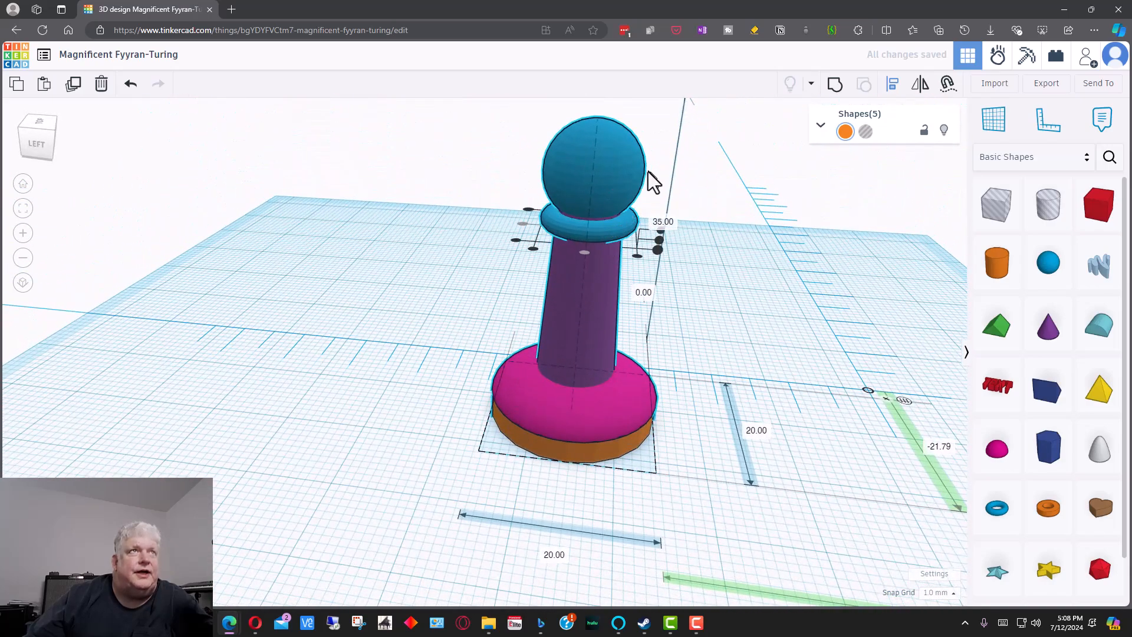
pyautogui.moveTo(720, 282); pyautogui.dragTo(744, 288, button='right')
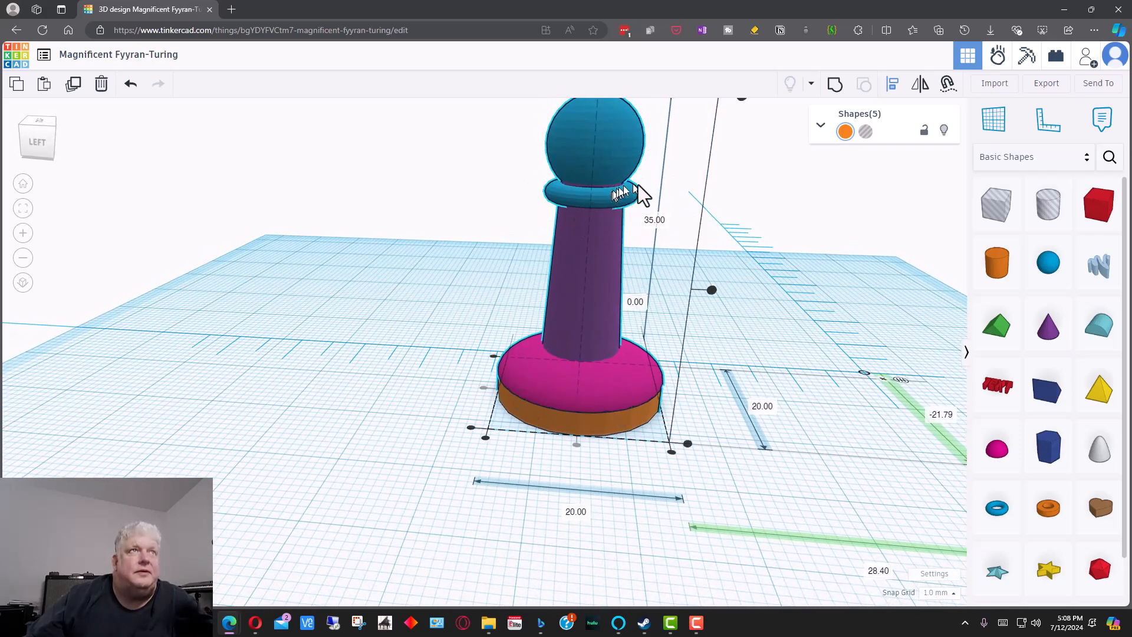
pyautogui.moveTo(764, 257); pyautogui.dragTo(778, 290, button='right')
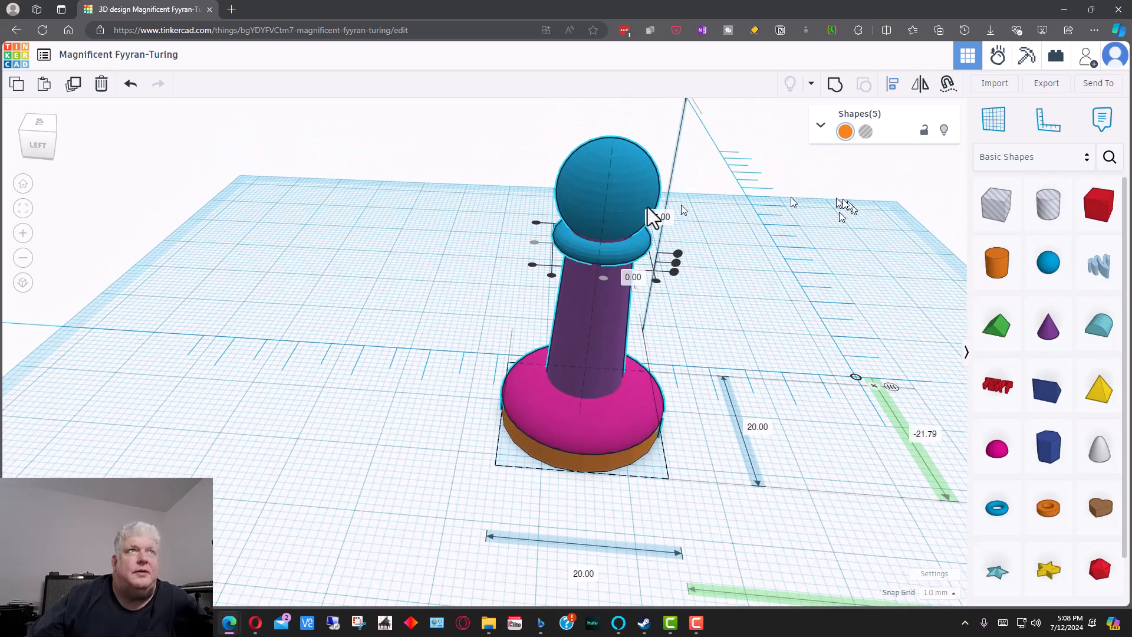
pyautogui.click(268, 298)
# Raise the torus collar to 25 mm above the workplane so it sits against the sphere
pyautogui.click(585, 252)
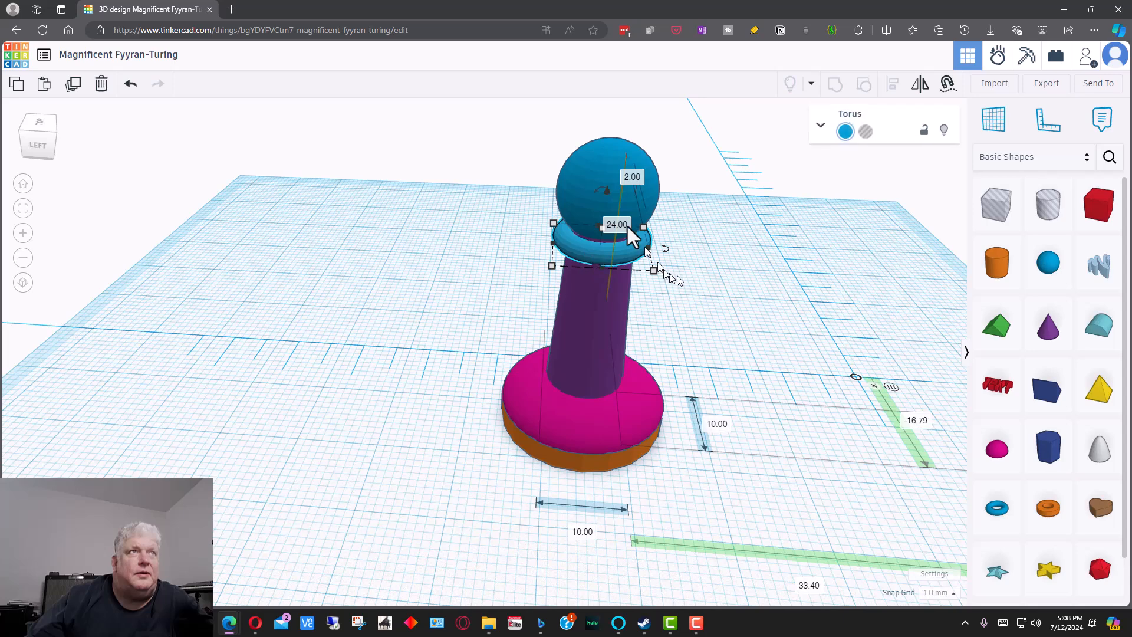
pyautogui.moveTo(606, 192); pyautogui.dragTo(603, 186)
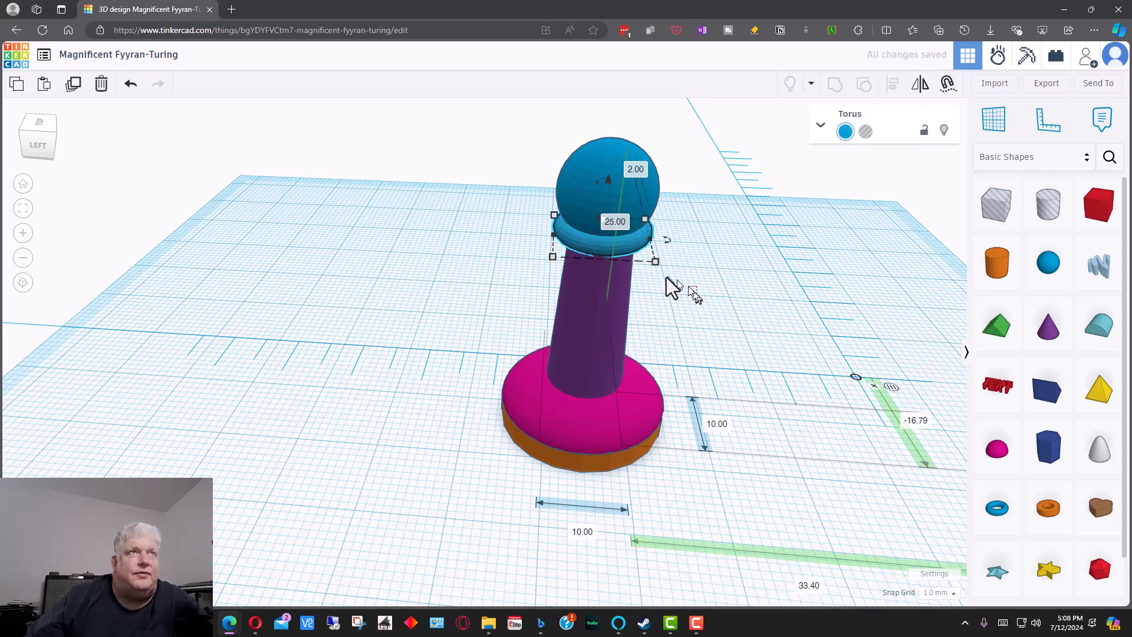
pyautogui.click(628, 273)
pyautogui.click(719, 278)
# Select all five shapes of the chess piece and group them into one solid shape
pyautogui.moveTo(731, 276); pyautogui.dragTo(789, 356, button='right')
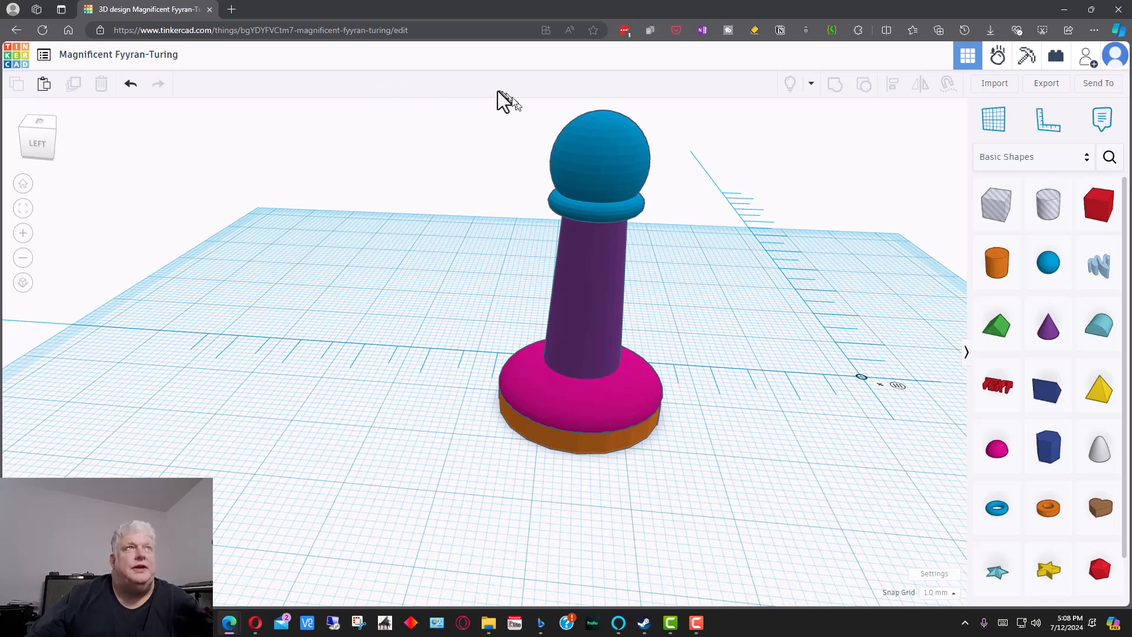
pyautogui.moveTo(736, 255)
pyautogui.mouseDown(button='right')
pyautogui.moveTo(717, 263)
pyautogui.moveTo(741, 281)
pyautogui.moveTo(734, 252)
pyautogui.mouseUp(button='right')
pyautogui.moveTo(507, 113); pyautogui.dragTo(709, 494)
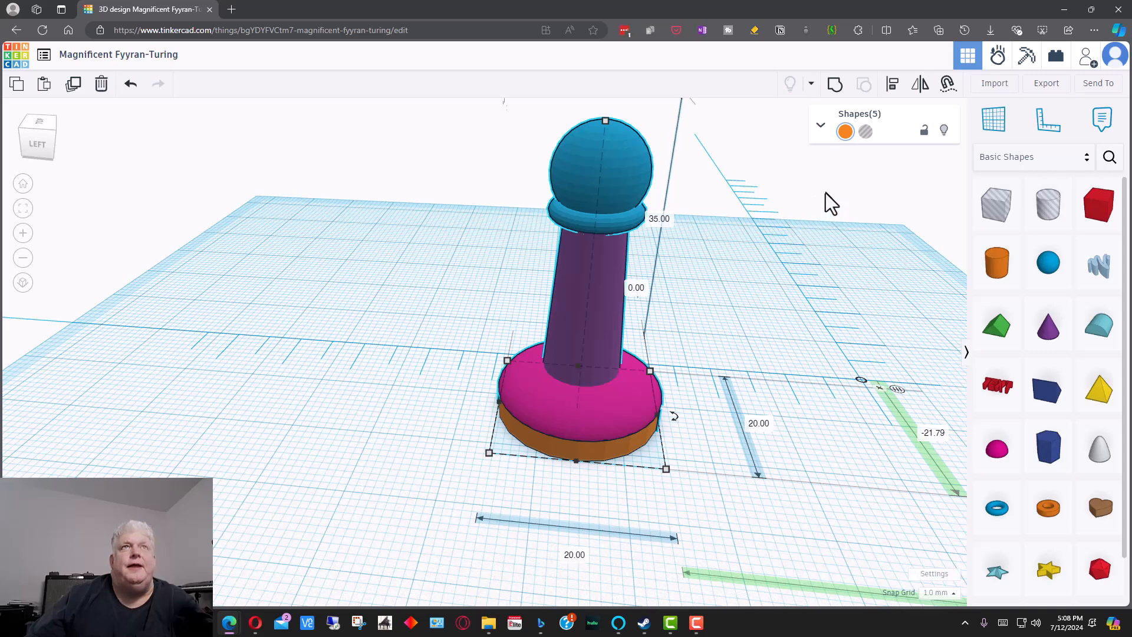
pyautogui.click(835, 86)
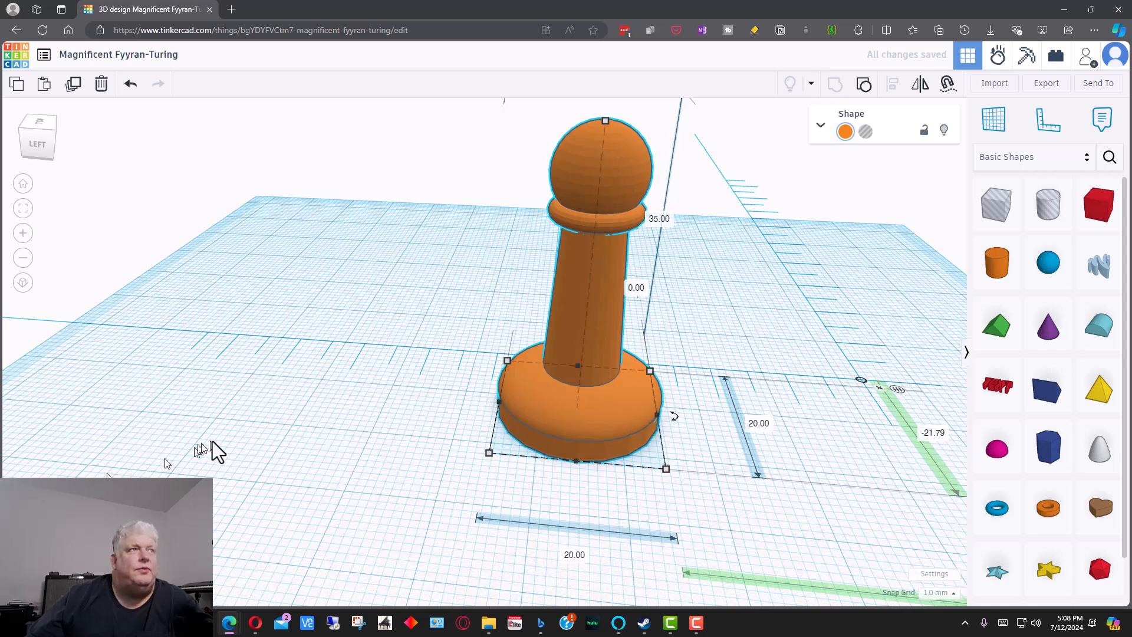
pyautogui.click(354, 409)
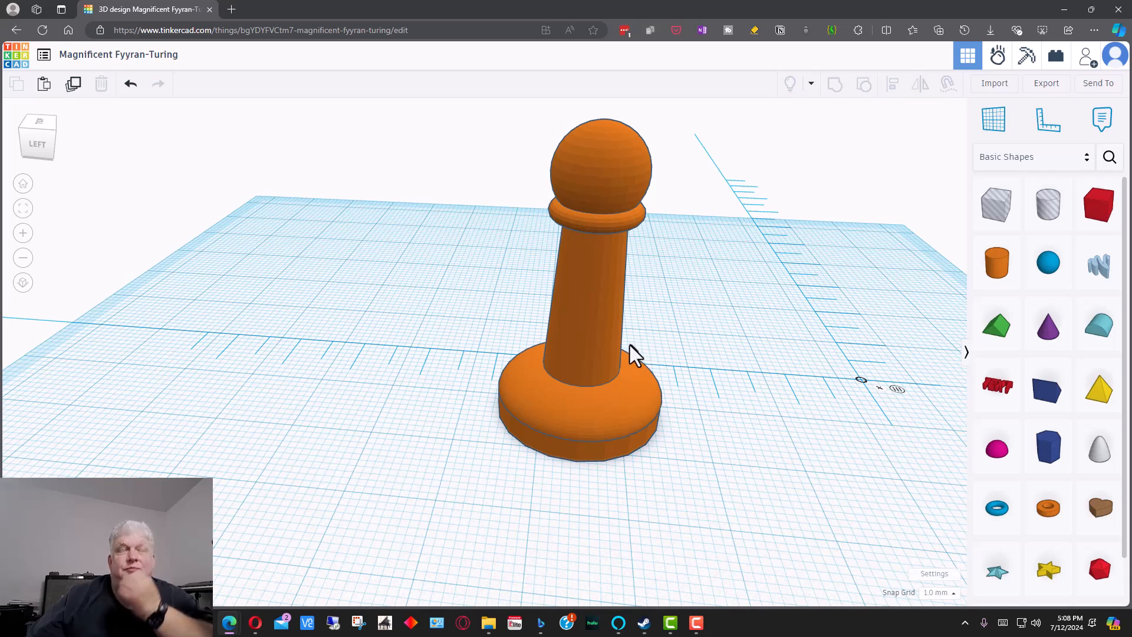
# Duplicate the grouped piece three times in a row, with two copies on one side of the original and one on the other
pyautogui.moveTo(596, 338); pyautogui.dragTo(596, 306)
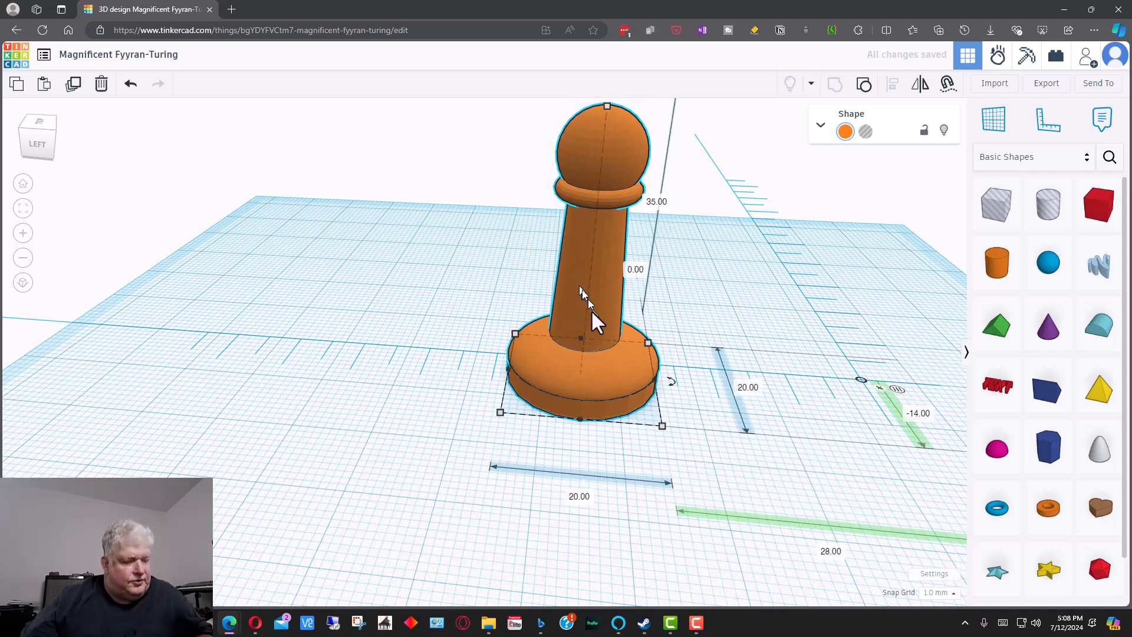
pyautogui.keyDown('alt'); pyautogui.moveTo(531, 359); pyautogui.dragTo(355, 337); pyautogui.keyUp('alt')
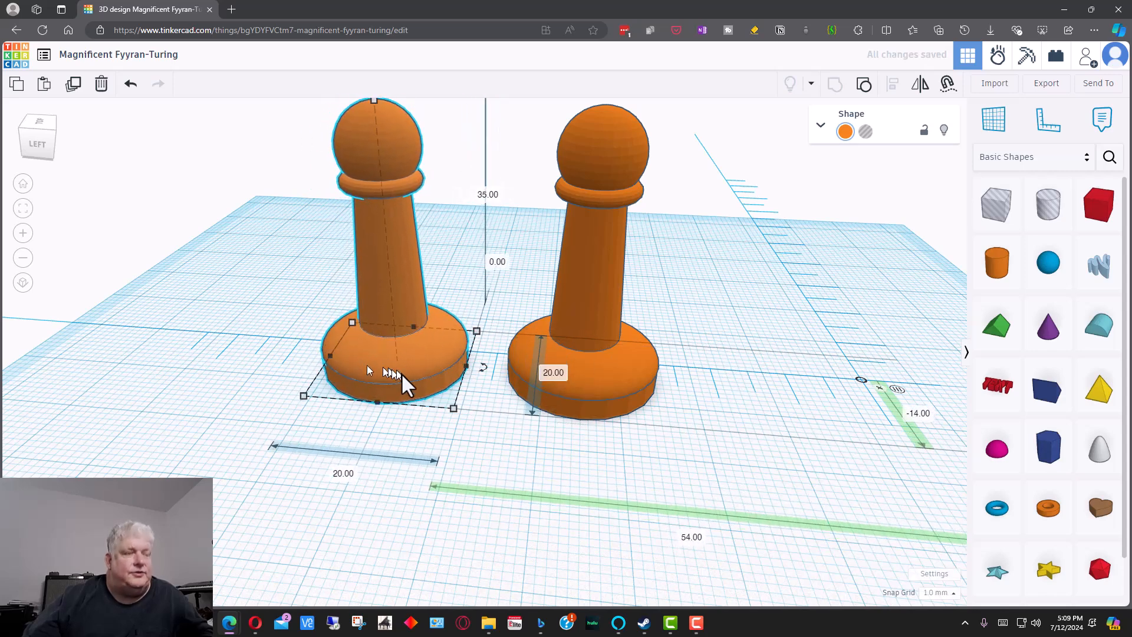
pyautogui.keyDown('alt'); pyautogui.moveTo(390, 370); pyautogui.dragTo(344, 374); pyautogui.keyUp('alt')
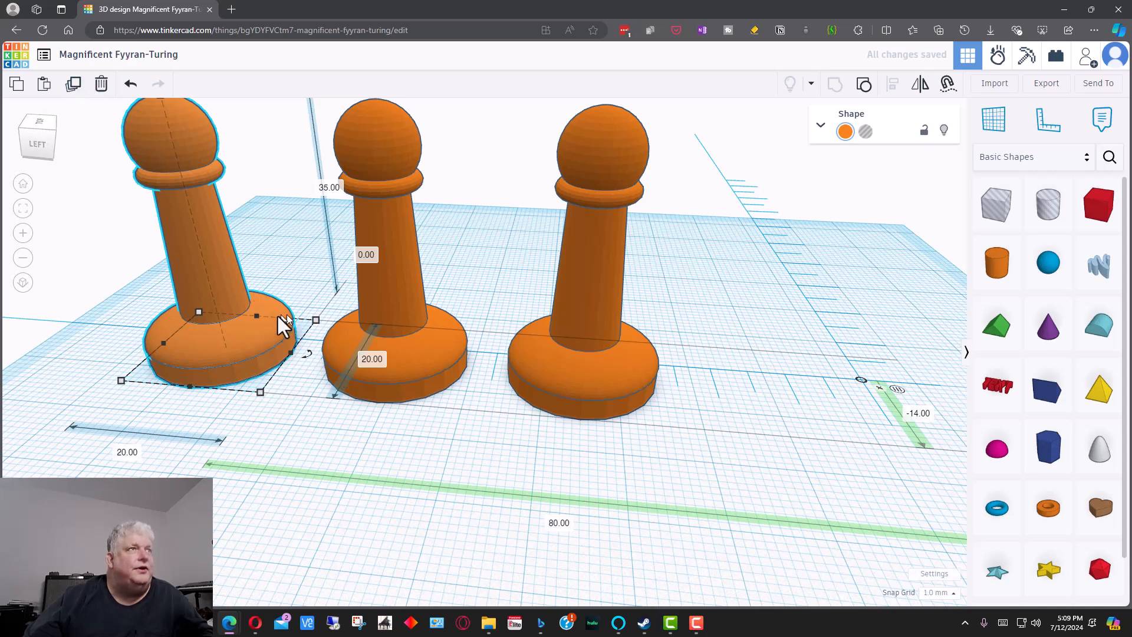
pyautogui.moveTo(204, 295)
pyautogui.mouseDown()
pyautogui.moveTo(557, 337)
pyautogui.moveTo(203, 278)
pyautogui.moveTo(204, 293)
pyautogui.mouseUp()
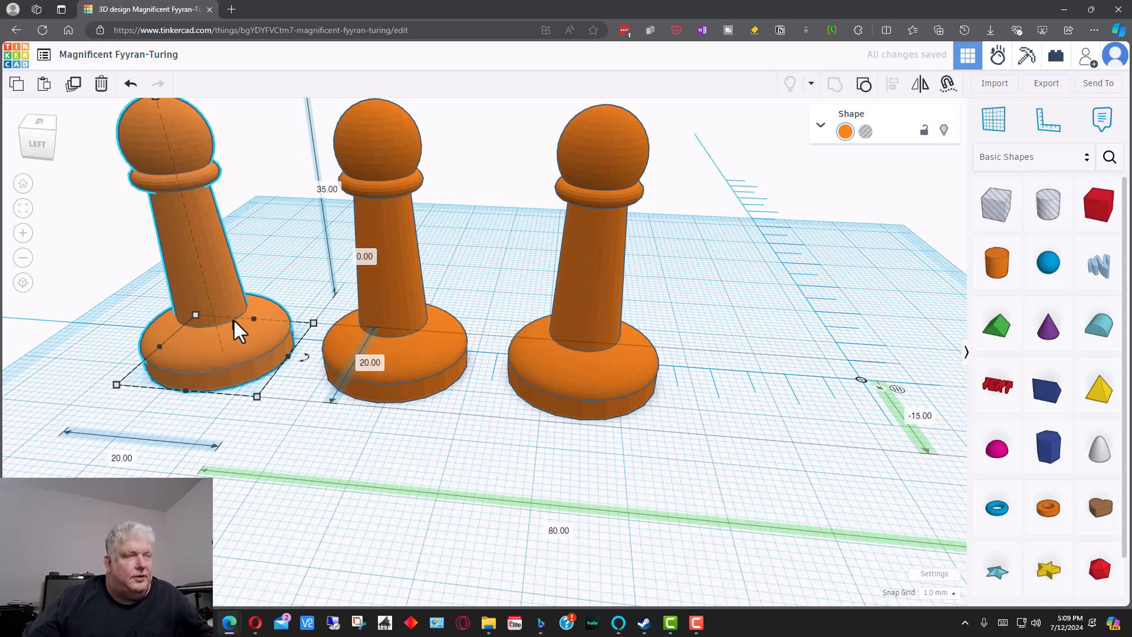
pyautogui.hotkey('ctrl', 'd')
pyautogui.moveTo(121, 306); pyautogui.dragTo(858, 336)
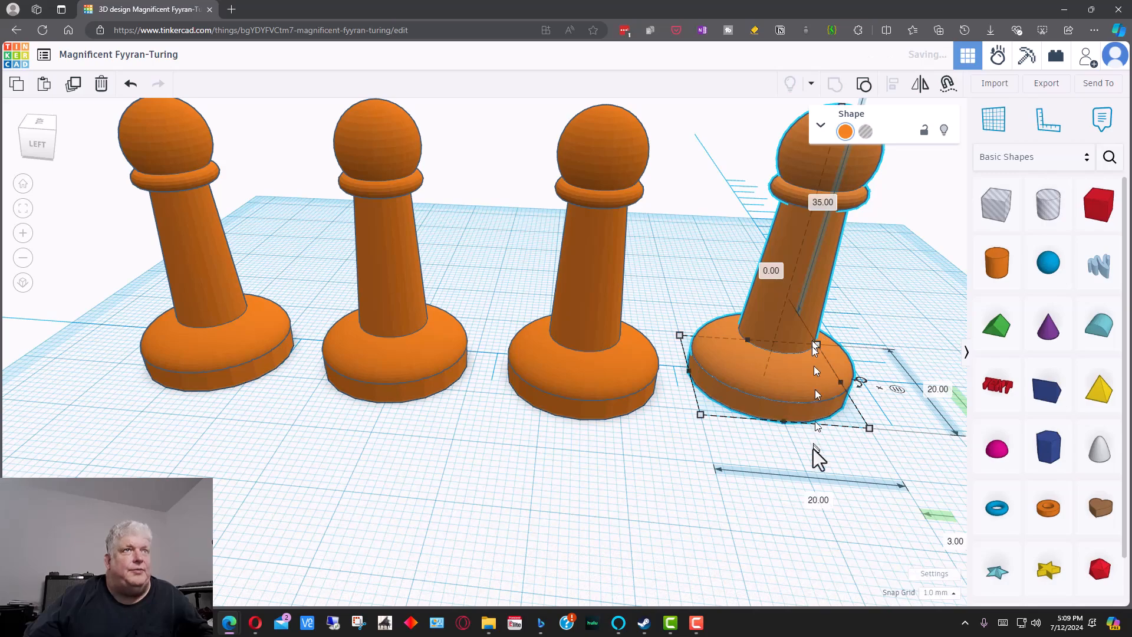
# Nudge the original piece on the workplane to line it up with its copies in the row
pyautogui.moveTo(660, 465); pyautogui.dragTo(669, 614, button='right')
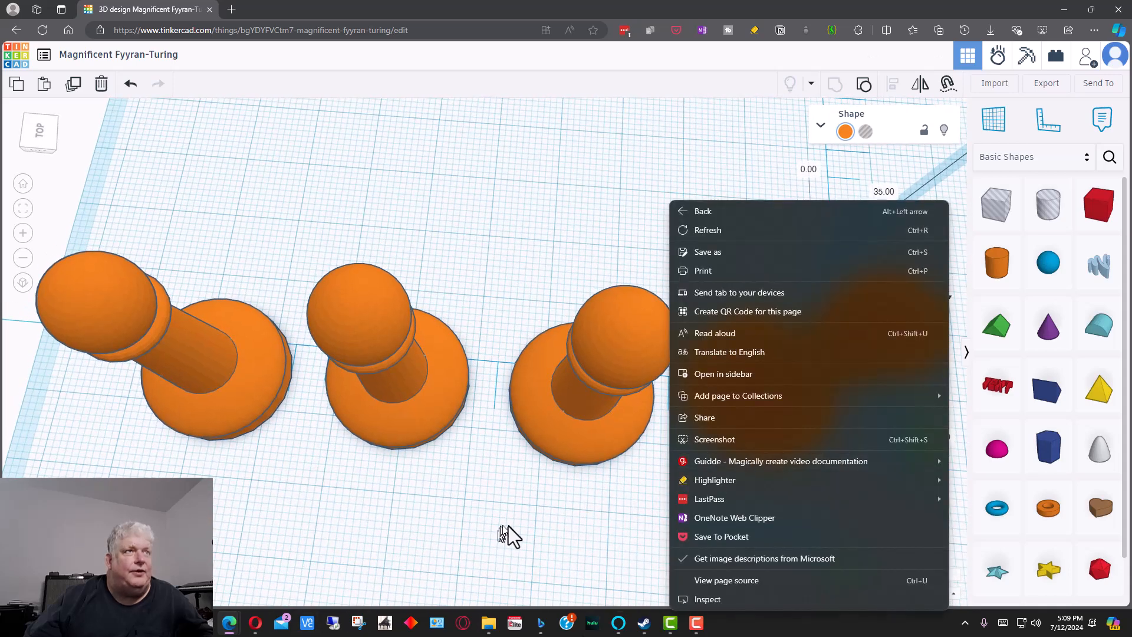
pyautogui.click(531, 507)
pyautogui.click(564, 445)
pyautogui.moveTo(563, 439)
pyautogui.mouseDown()
pyautogui.moveTo(493, 435)
pyautogui.moveTo(586, 435)
pyautogui.moveTo(571, 436)
pyautogui.moveTo(578, 429)
pyautogui.mouseUp()
pyautogui.moveTo(590, 508); pyautogui.dragTo(967, 439, button='right')
pyautogui.click(622, 442)
pyautogui.click(483, 477)
# Ungroup the end piece nearest the ruler origin and move its pink half sphere off to the side of the row
pyautogui.moveTo(592, 437); pyautogui.dragTo(657, 461, button='right')
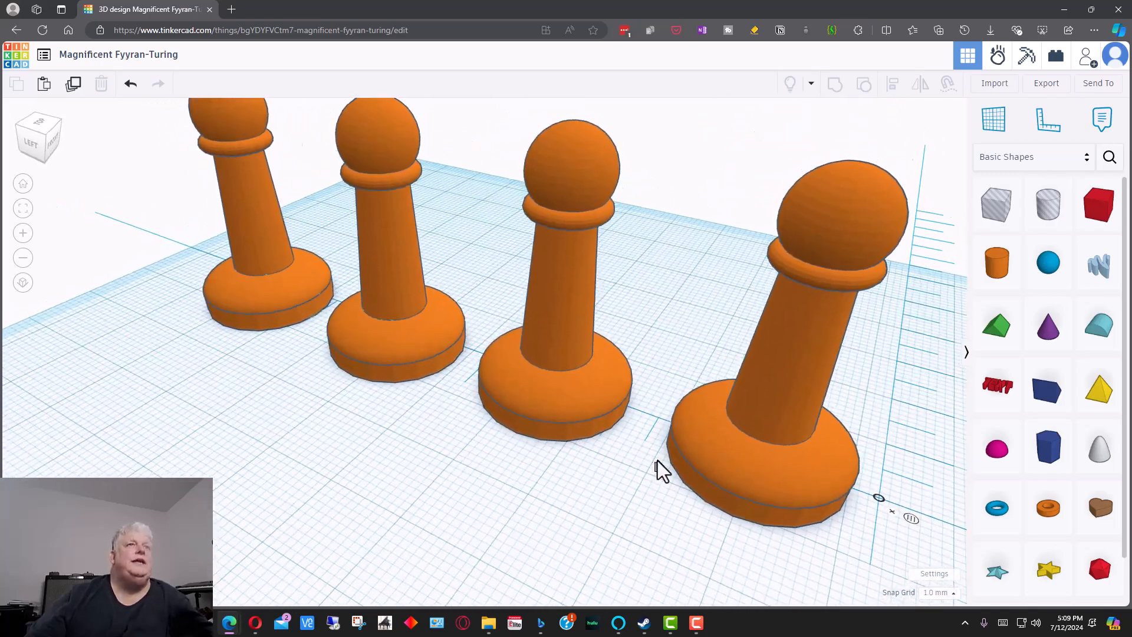
pyautogui.scroll(-5, 657, 460)
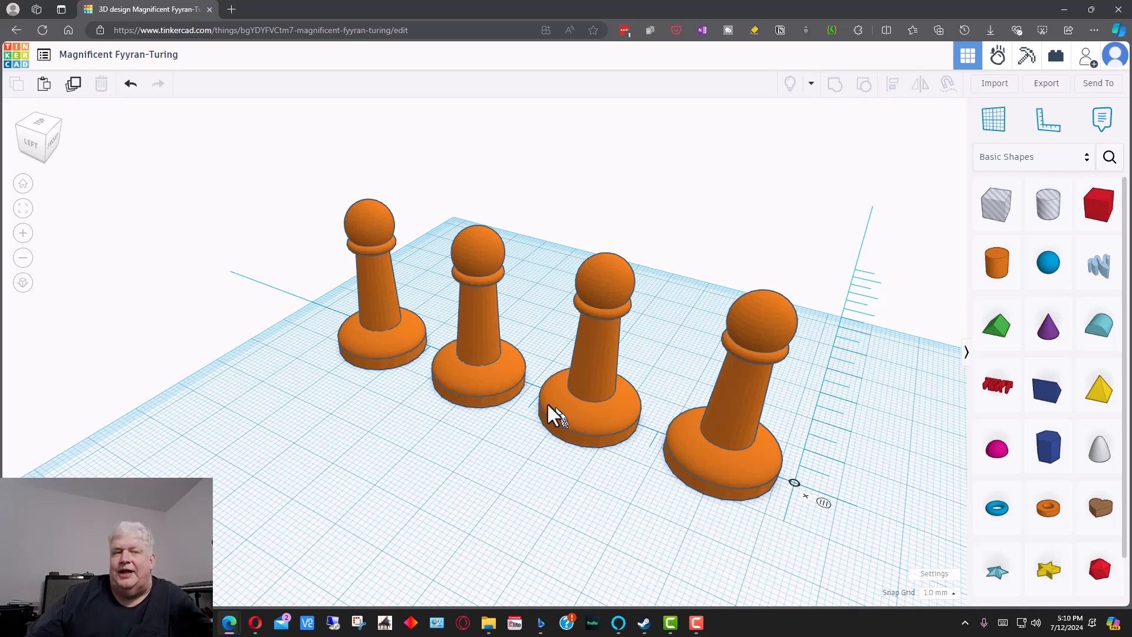
pyautogui.moveTo(416, 415); pyautogui.dragTo(498, 453, button='right')
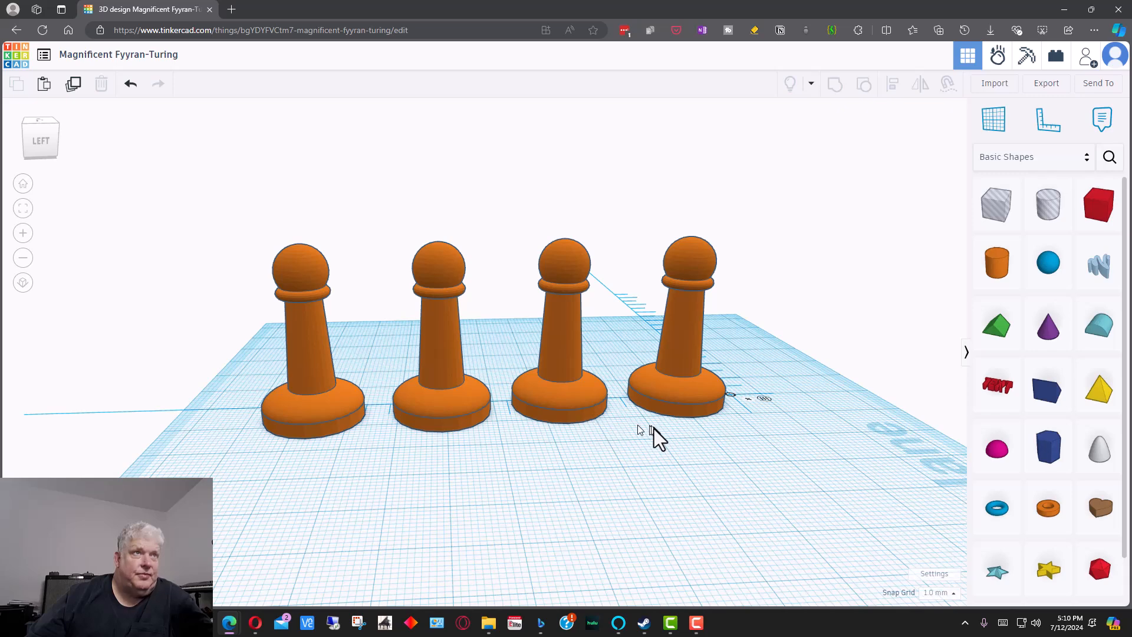
pyautogui.click(563, 360)
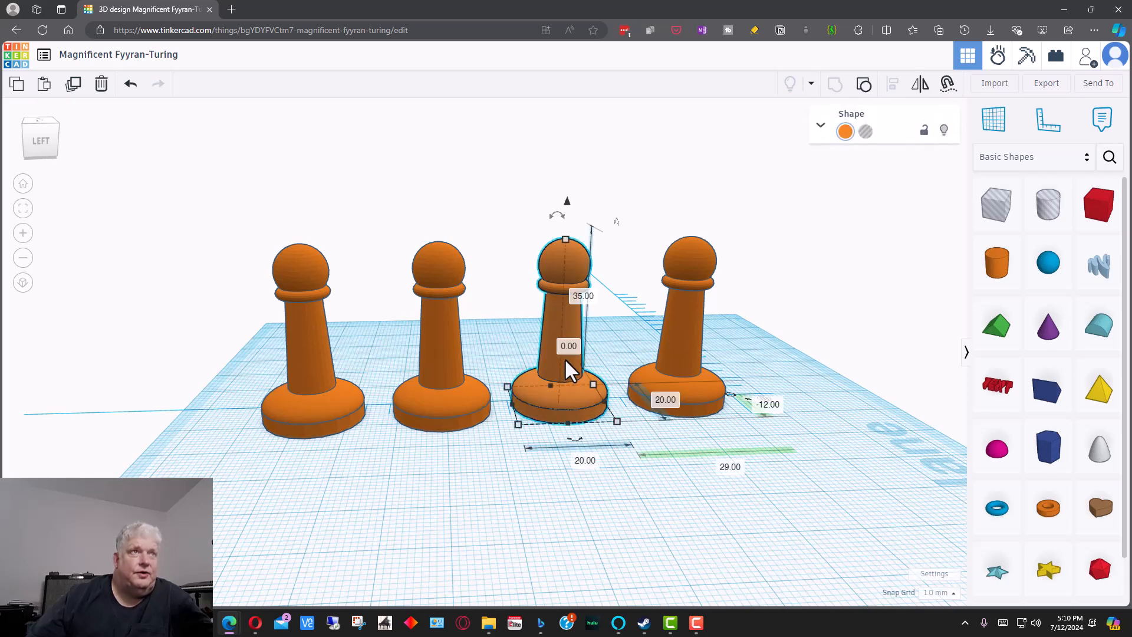
pyautogui.click(678, 326)
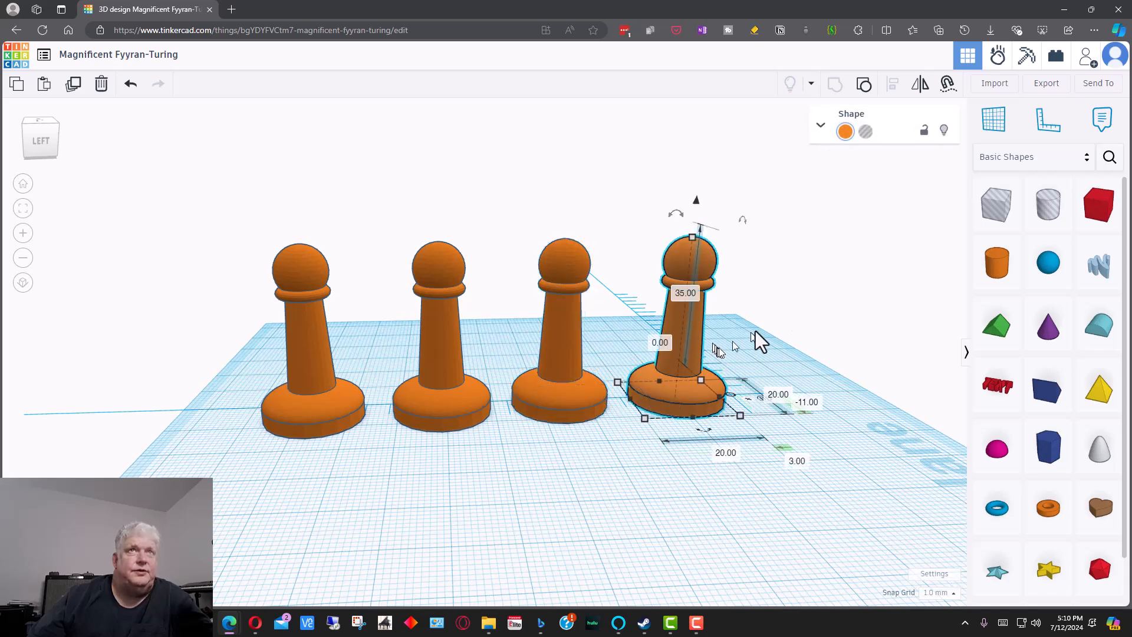
pyautogui.click(865, 87)
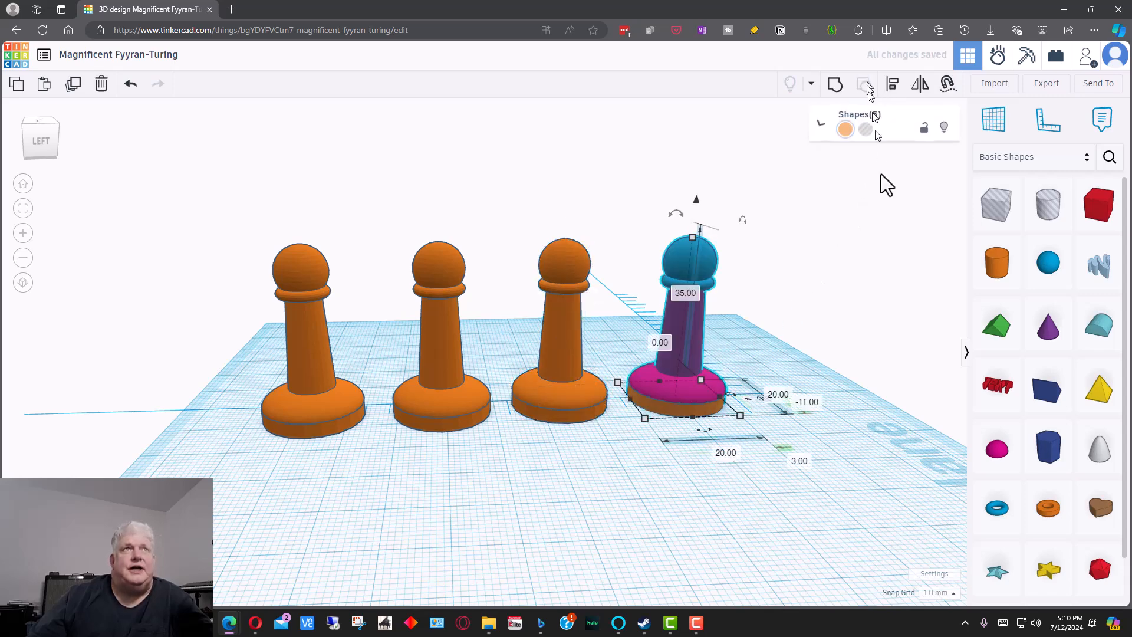
pyautogui.click(737, 442)
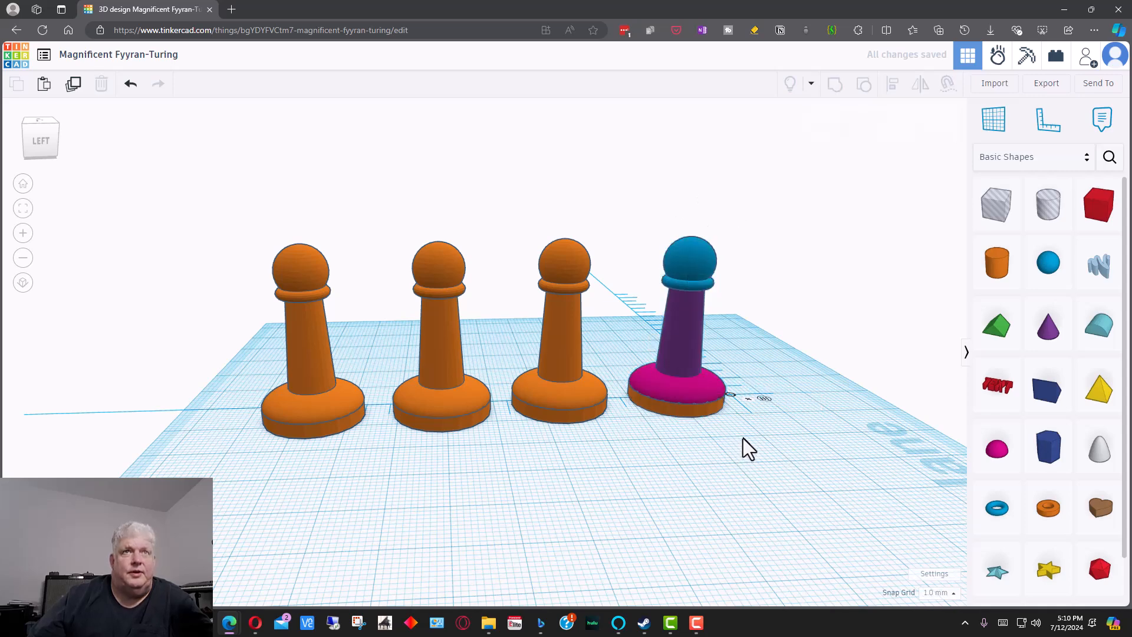
pyautogui.click(681, 390)
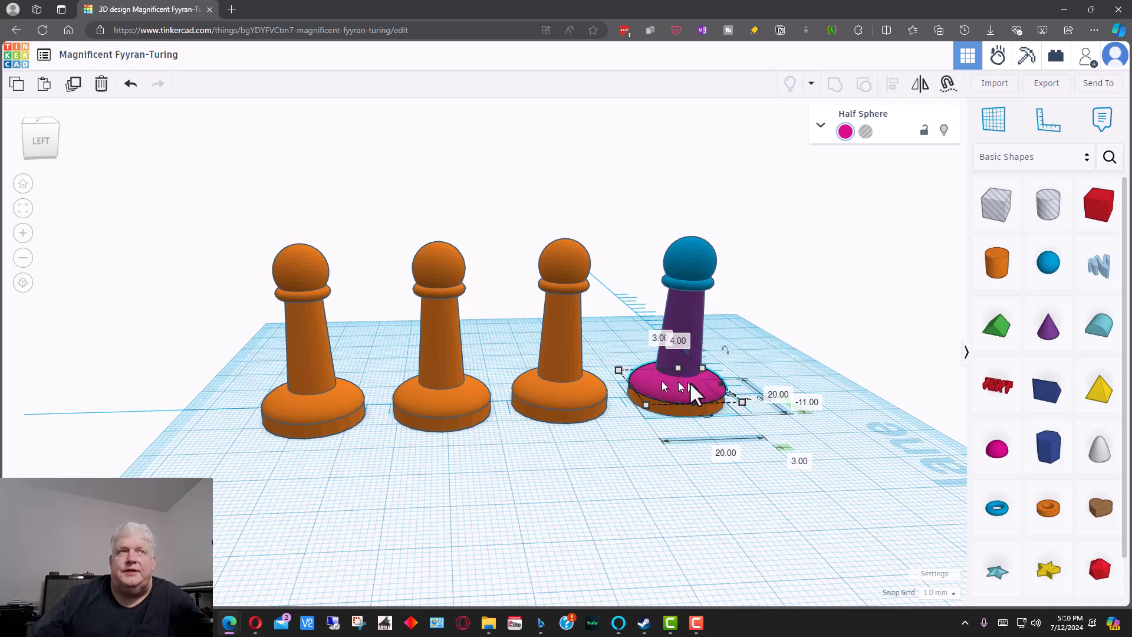
pyautogui.moveTo(683, 384); pyautogui.dragTo(847, 388)
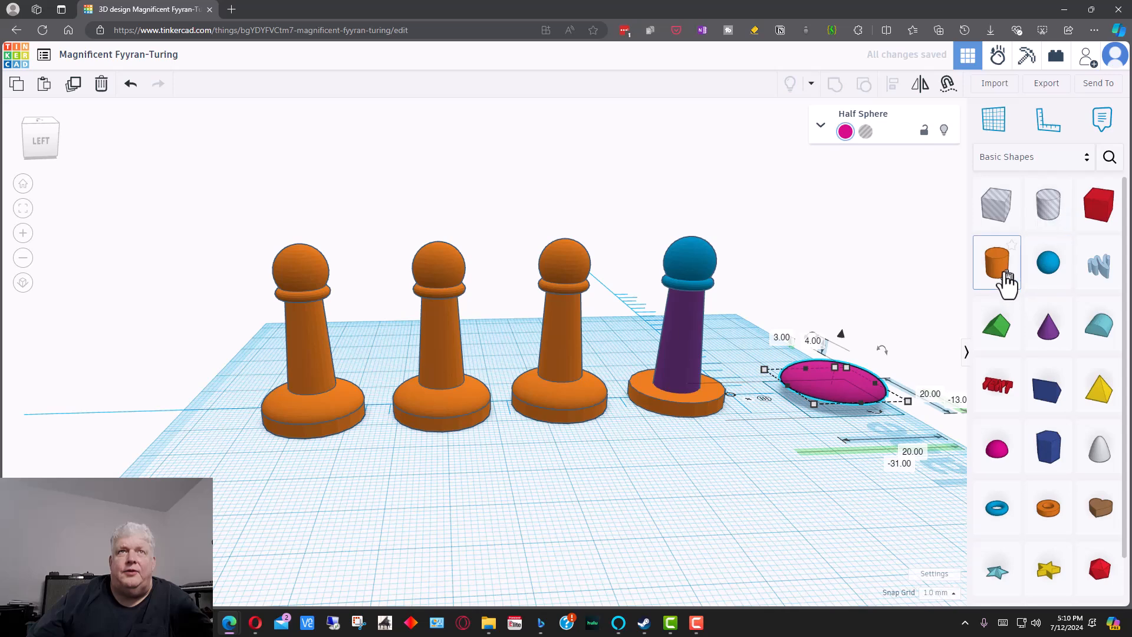
pyautogui.moveTo(1001, 255); pyautogui.dragTo(752, 491)
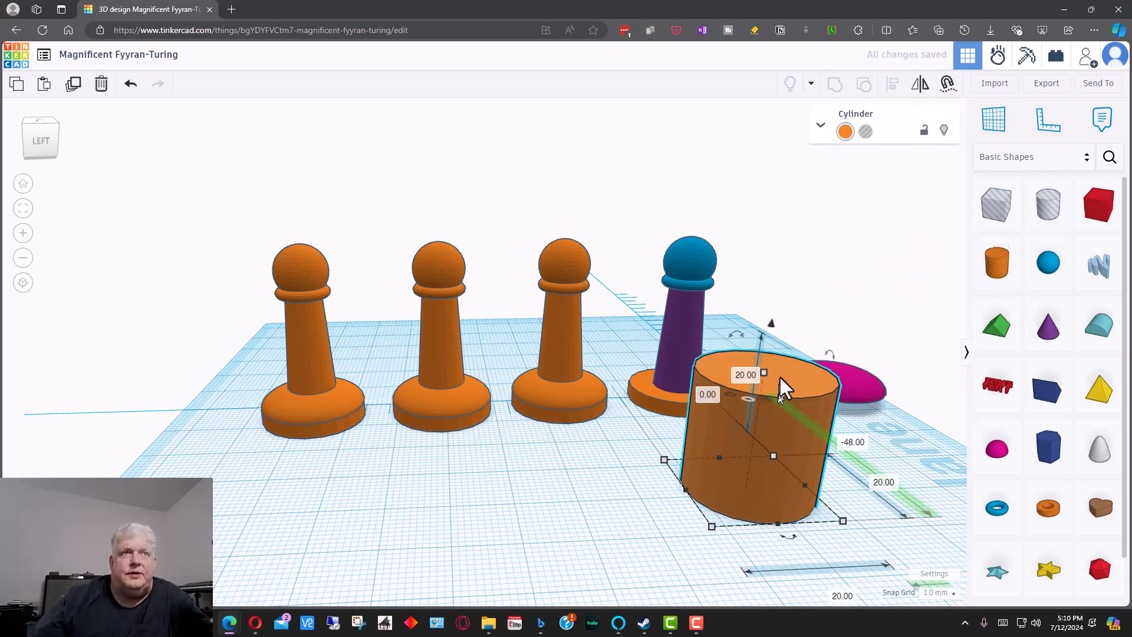
pyautogui.moveTo(763, 370); pyautogui.dragTo(766, 465)
pyautogui.moveTo(766, 462); pyautogui.dragTo(763, 476)
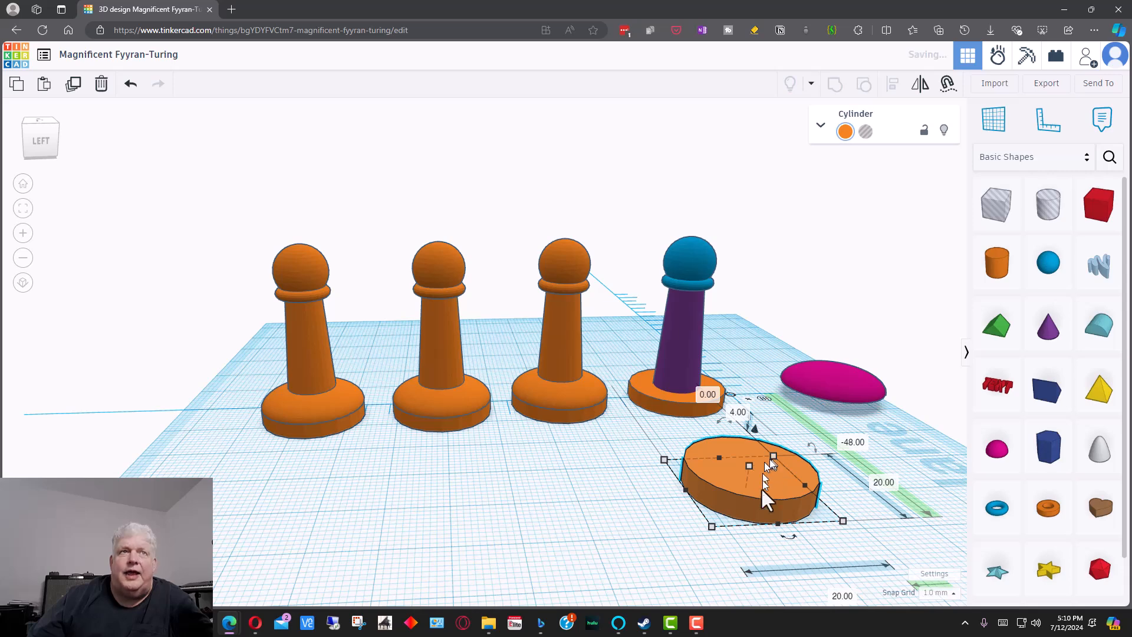
pyautogui.press('Delete')
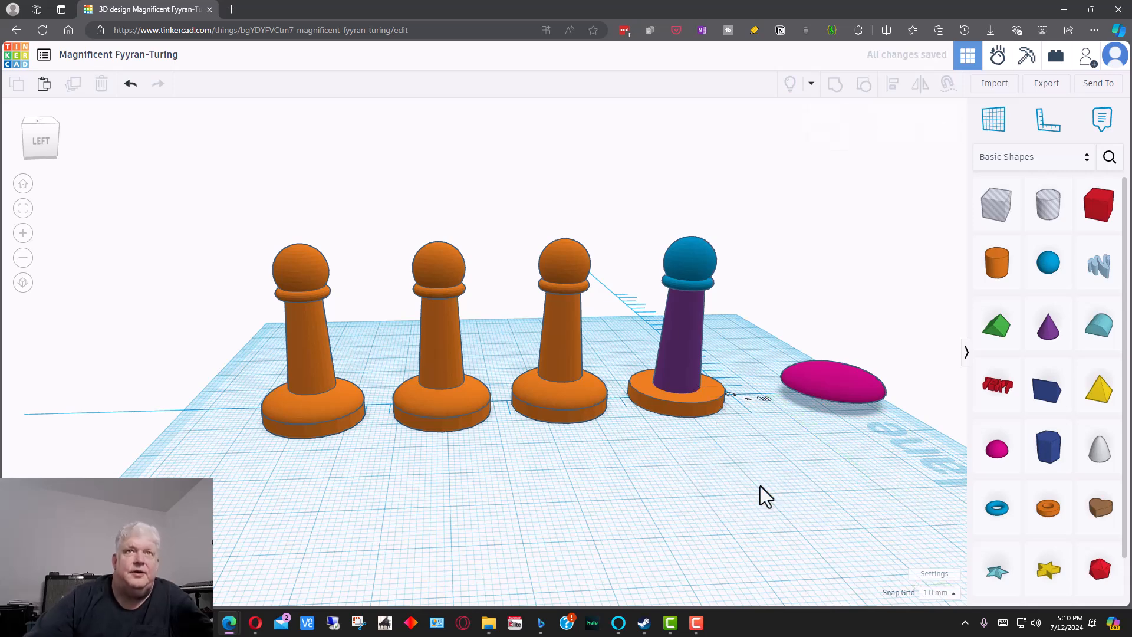
# Place a cone on the workplane in front of the ungrouped piece and set its top radius to 8
pyautogui.moveTo(1053, 345); pyautogui.dragTo(746, 493)
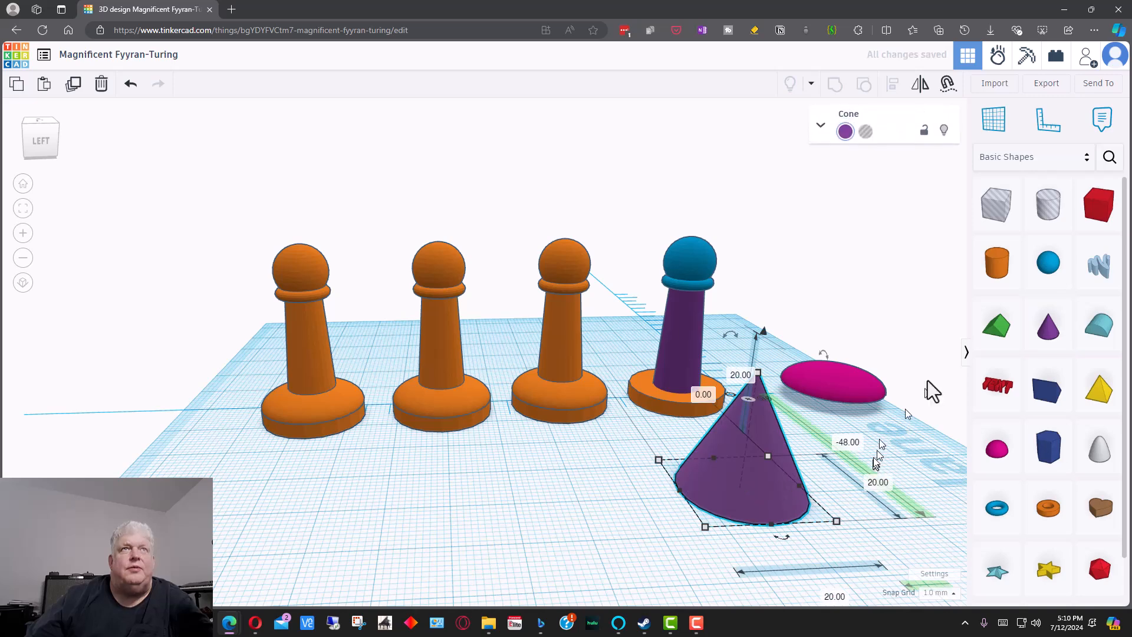
pyautogui.click(822, 127)
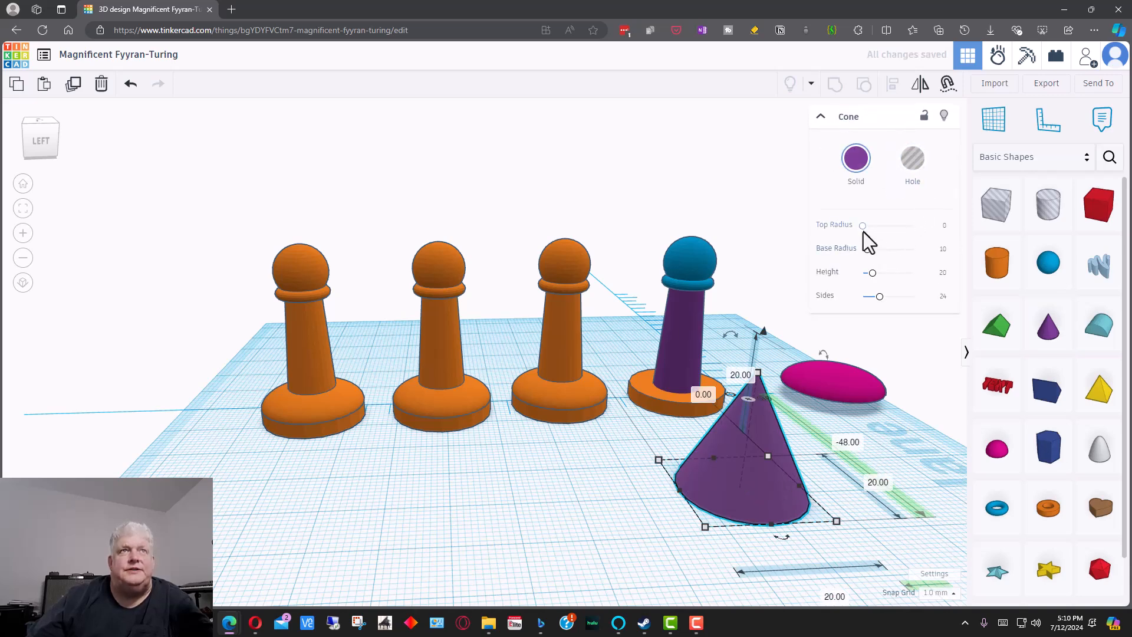
pyautogui.moveTo(864, 230)
pyautogui.mouseDown()
pyautogui.moveTo(879, 235)
pyautogui.moveTo(867, 228)
pyautogui.mouseUp()
pyautogui.click(942, 227)
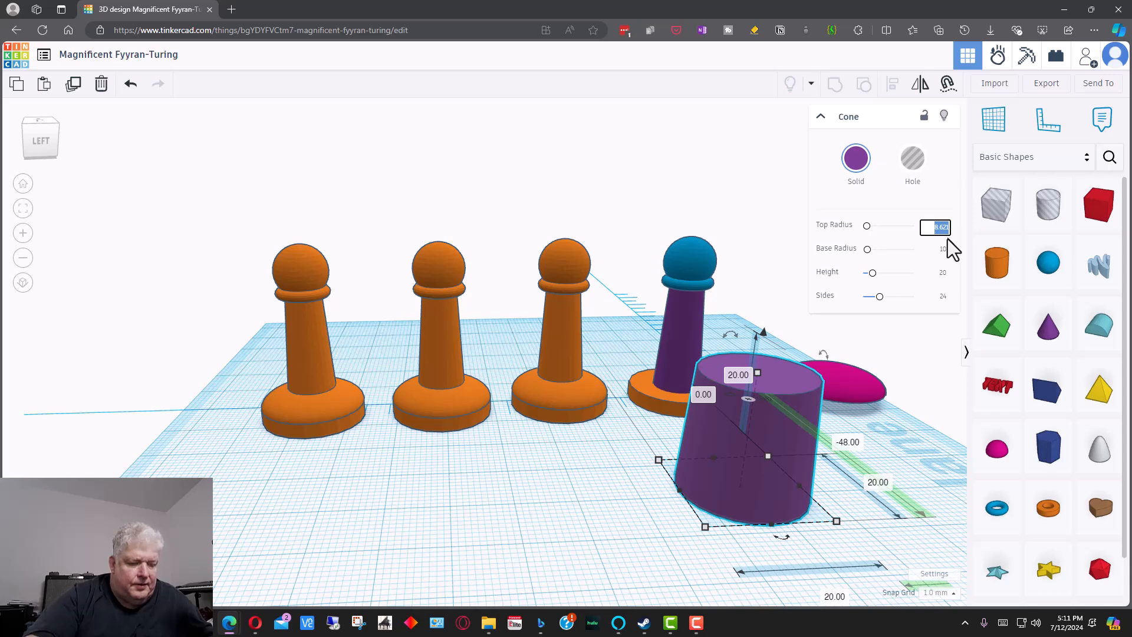
pyautogui.write('8')
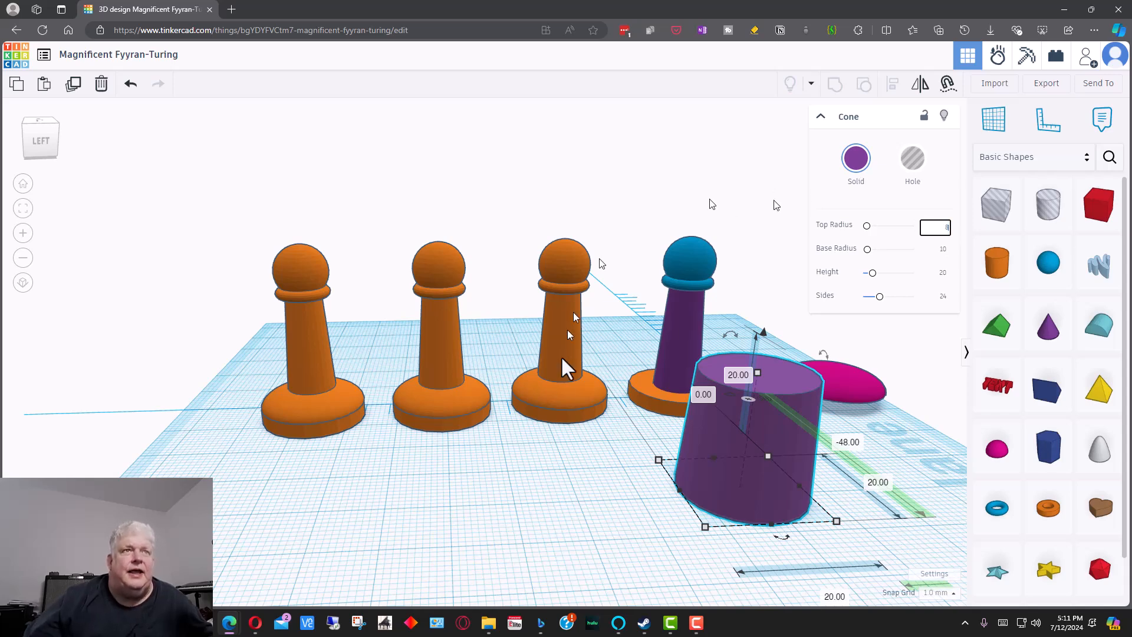
pyautogui.click(756, 508)
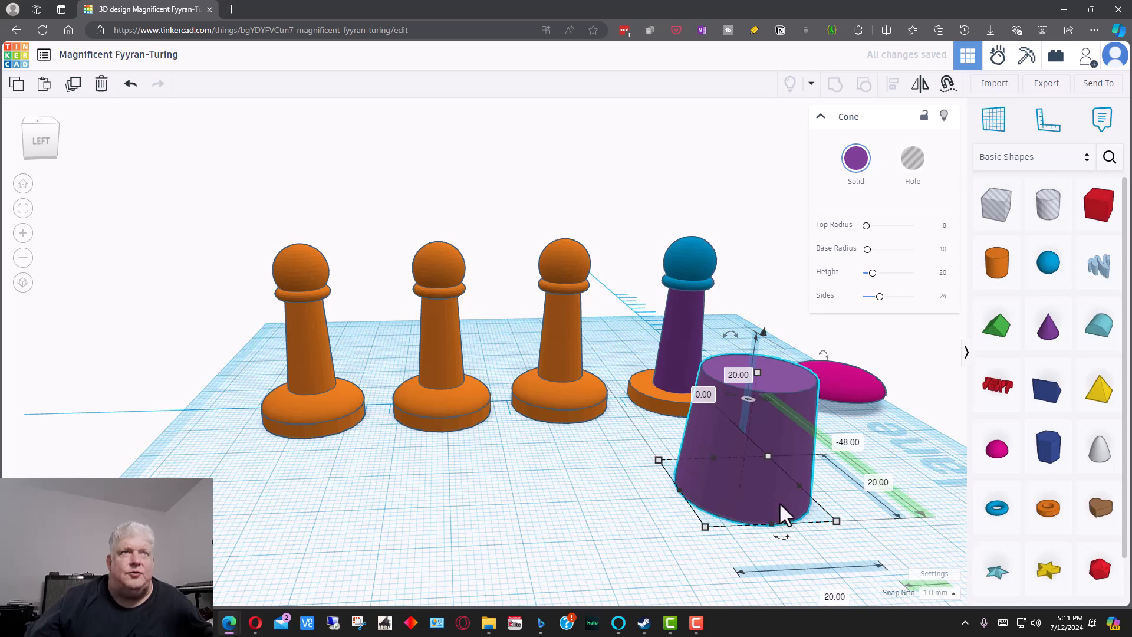
# Flatten the new cone to a height of 2 mm
pyautogui.click(852, 362)
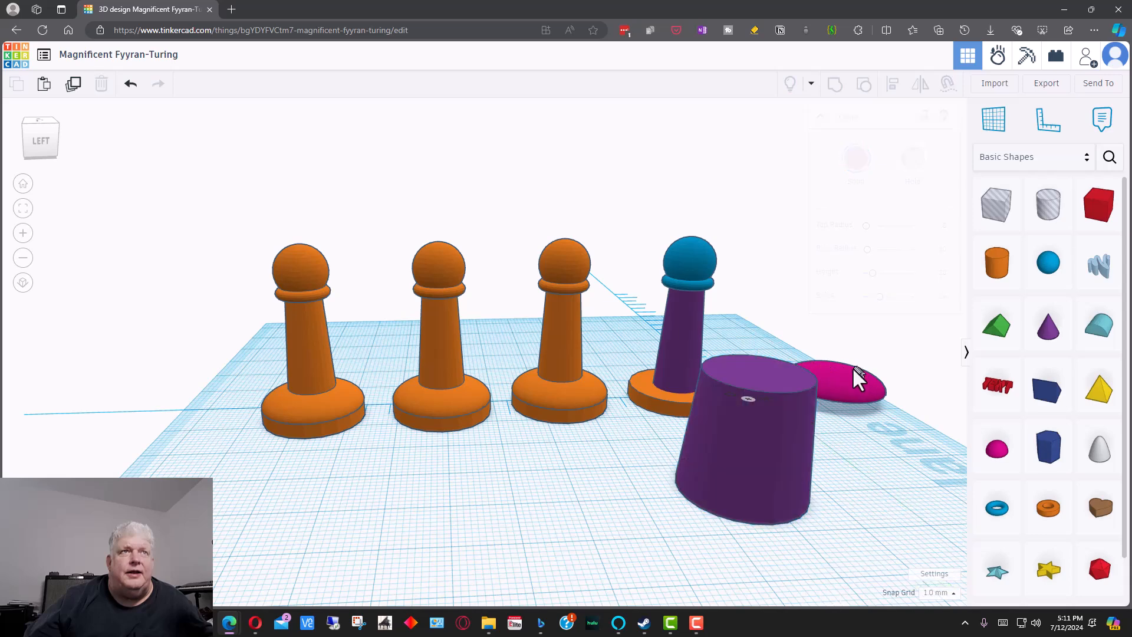
pyautogui.click(760, 389)
pyautogui.moveTo(756, 369); pyautogui.dragTo(741, 473)
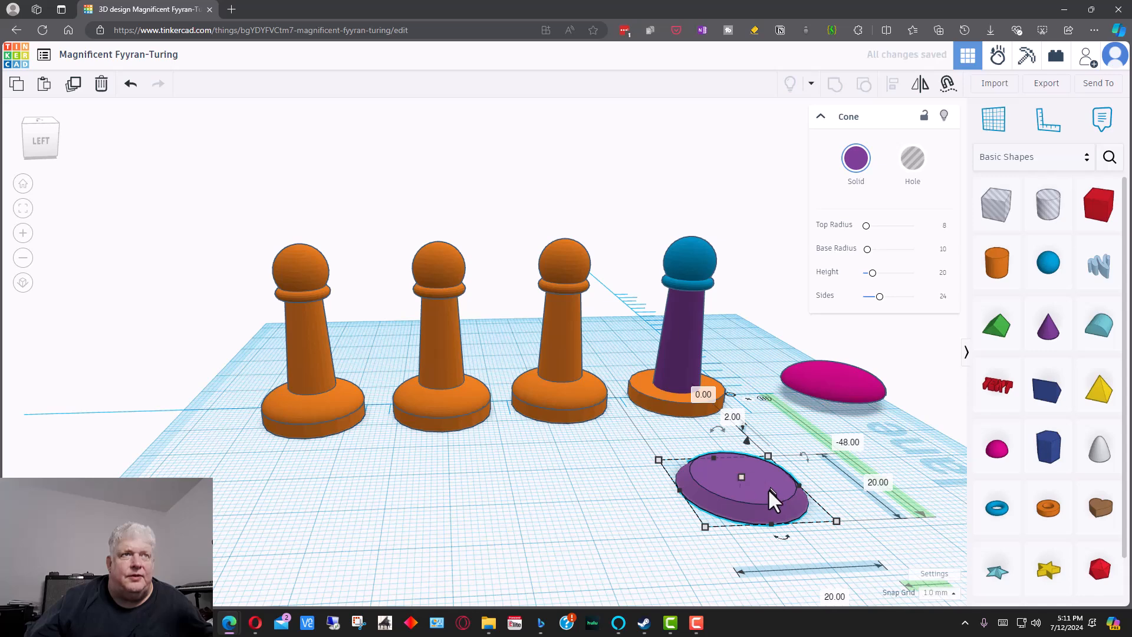
pyautogui.click(523, 531)
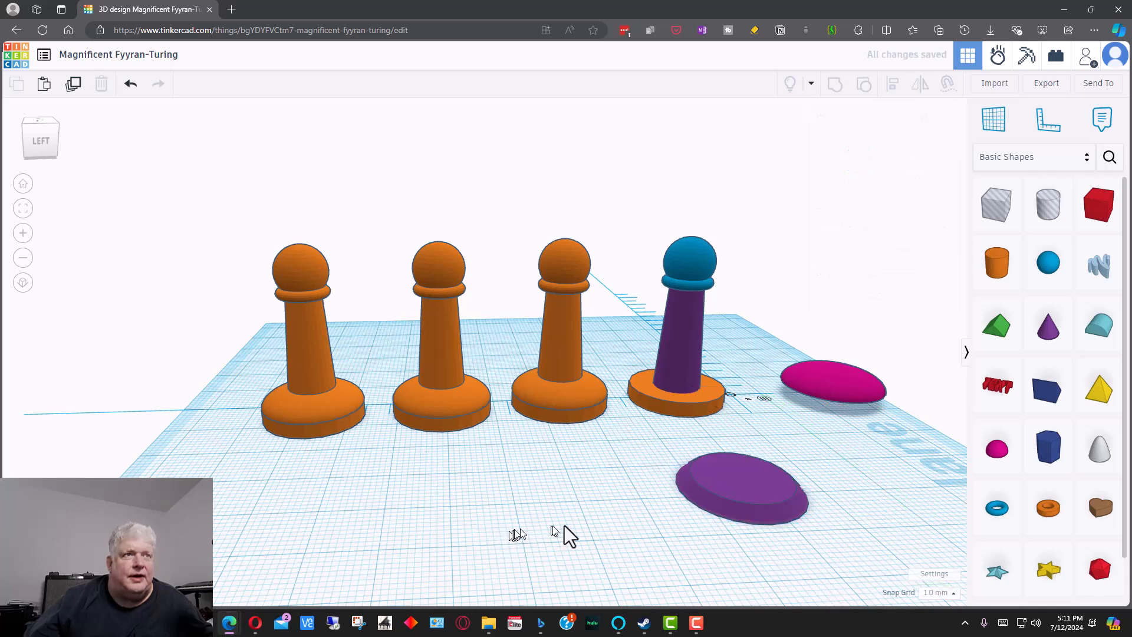
# Move the flattened cone around the ungrouped piece's shaft and set it 4 mm above the workplane, just over the orange base disc
pyautogui.moveTo(741, 501); pyautogui.dragTo(745, 457)
pyautogui.moveTo(724, 419); pyautogui.dragTo(725, 361)
pyautogui.moveTo(789, 413); pyautogui.dragTo(465, 451, button='right')
pyautogui.scroll(-5, 466, 450)
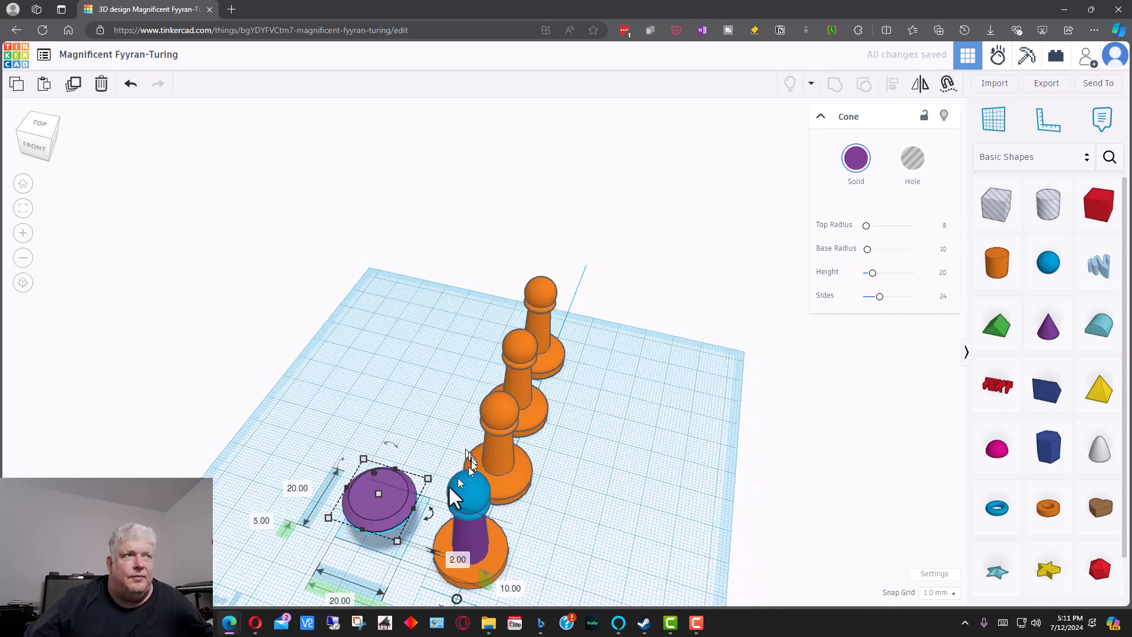
pyautogui.moveTo(411, 519); pyautogui.dragTo(475, 552)
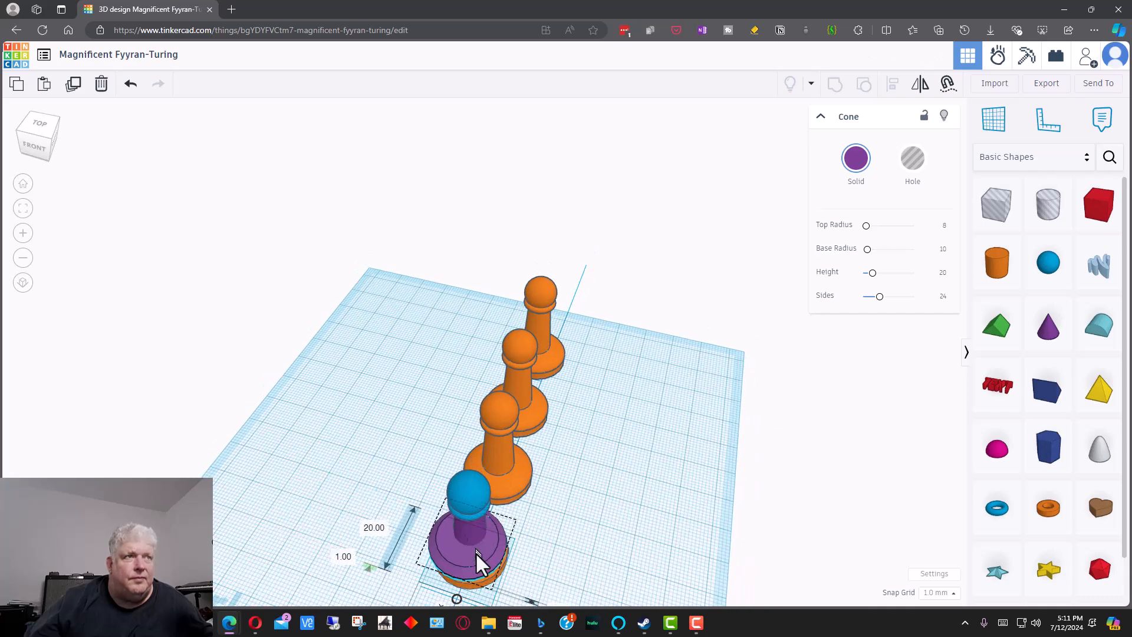
pyautogui.moveTo(559, 538); pyautogui.dragTo(636, 495, button='right')
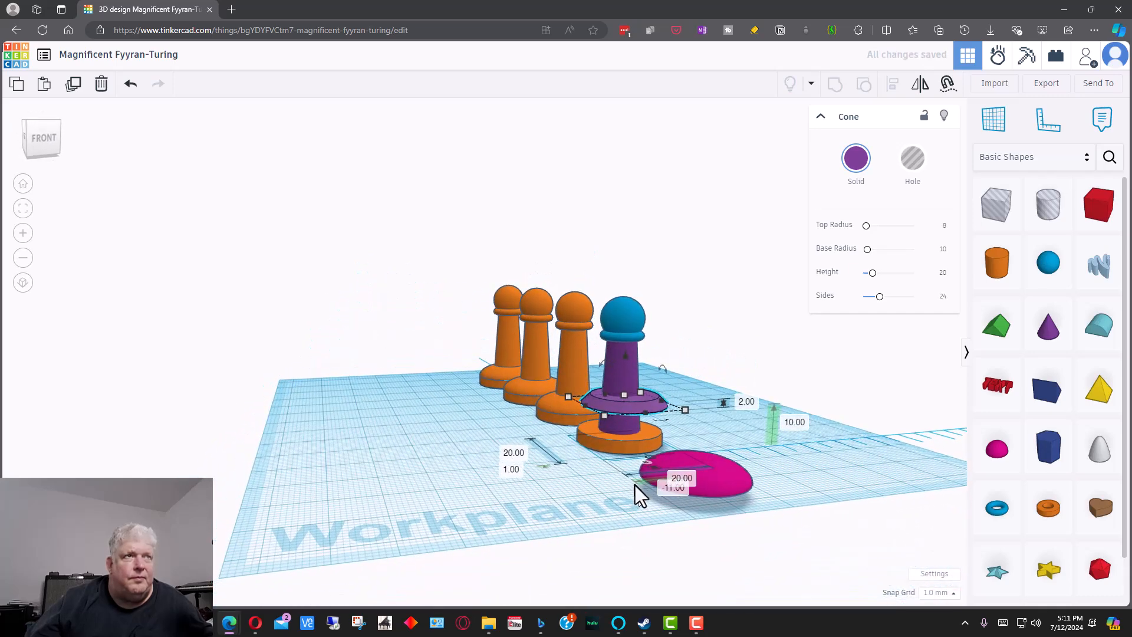
pyautogui.moveTo(621, 358); pyautogui.dragTo(622, 384)
pyautogui.moveTo(728, 427); pyautogui.dragTo(668, 514, button='right')
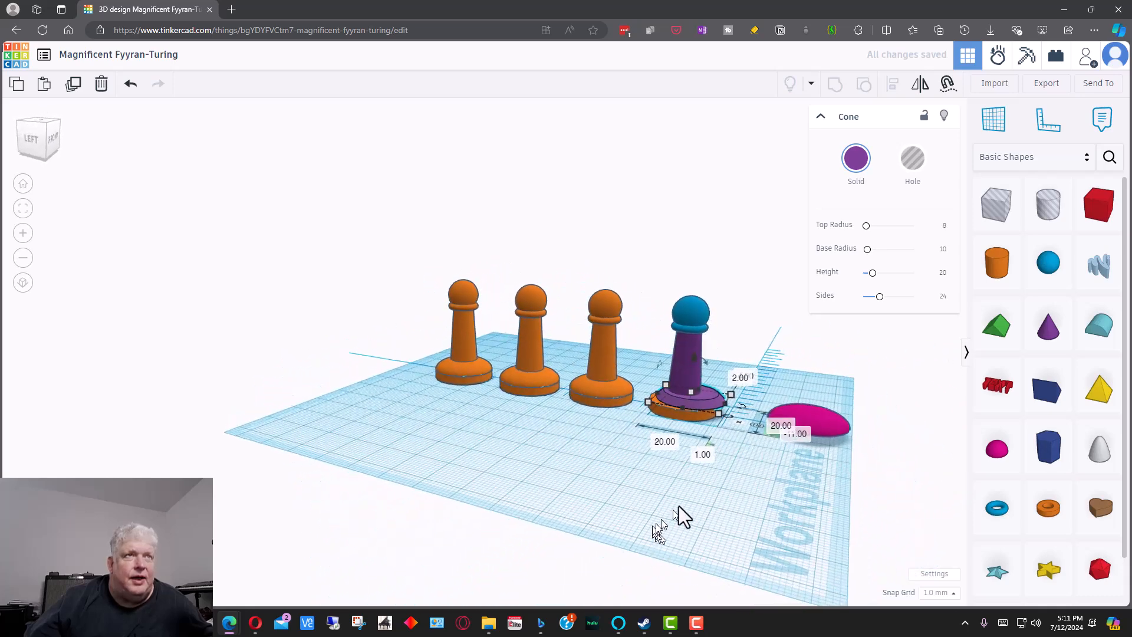
# Select the five shapes of the ungrouped piece, including the flattened cone, and center-align them along both workplane axes
pyautogui.click(689, 490)
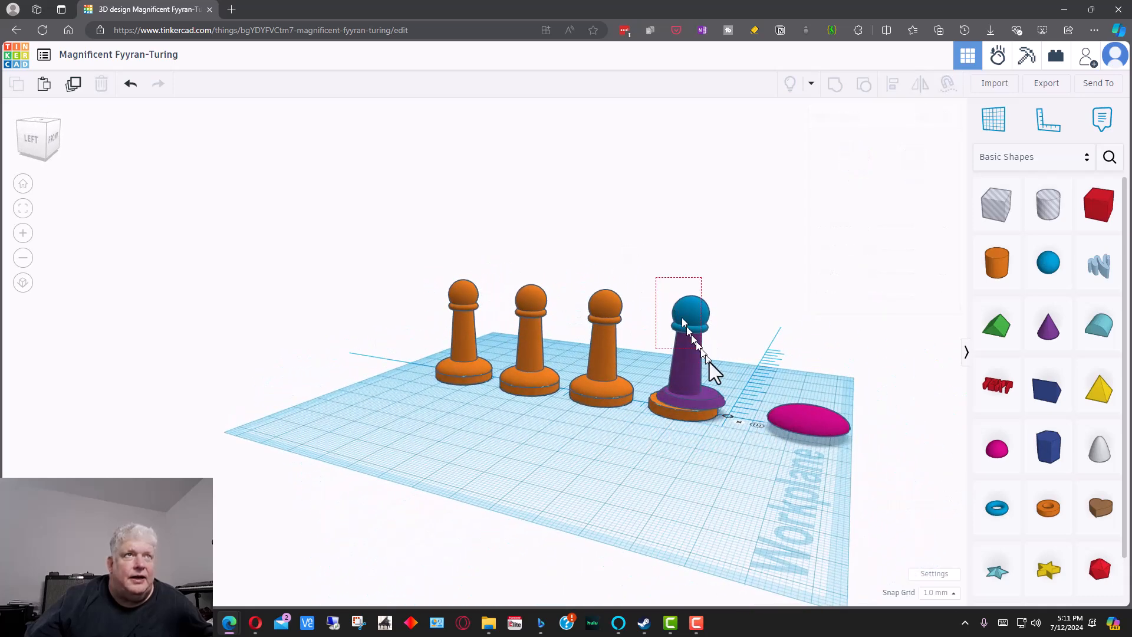
pyautogui.click(727, 434)
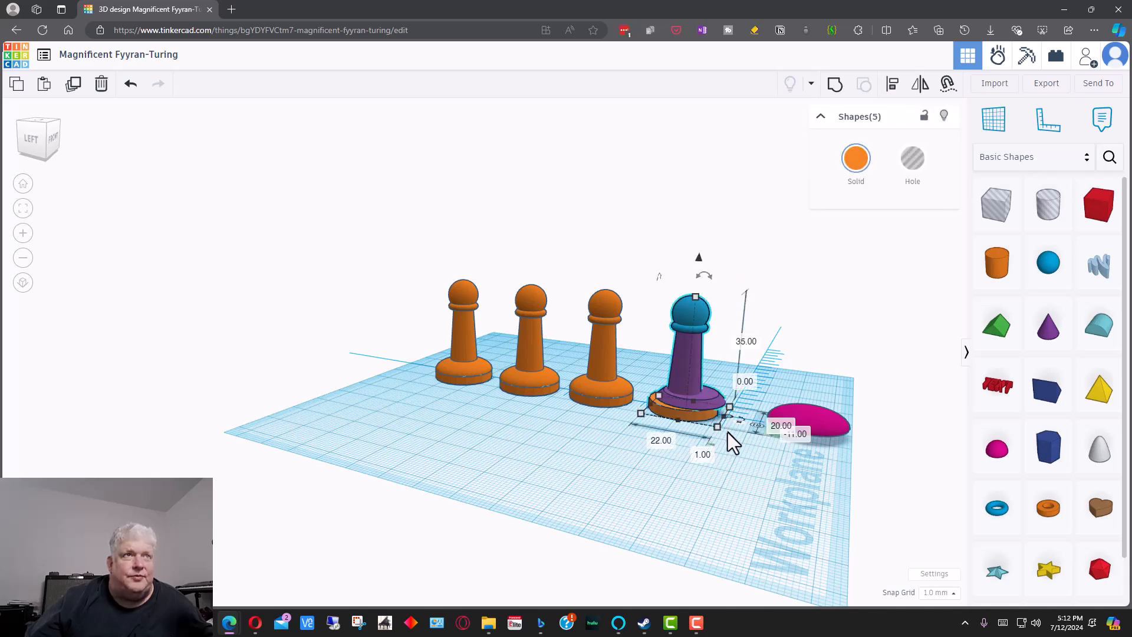
pyautogui.moveTo(749, 496); pyautogui.dragTo(519, 573, button='right')
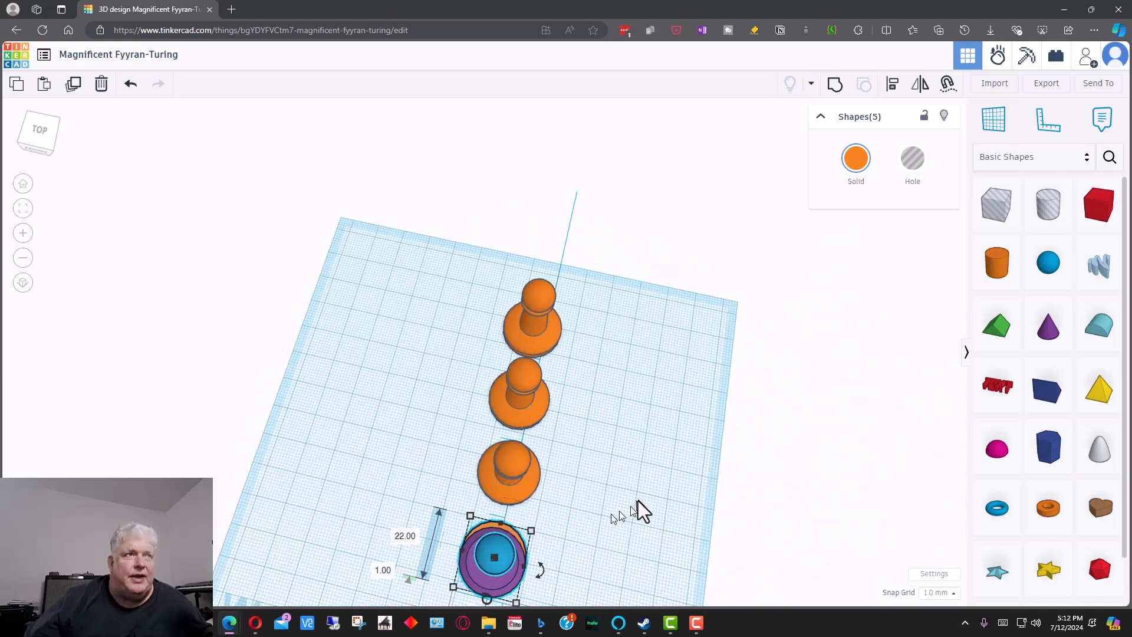
pyautogui.scroll(-2, 688, 423)
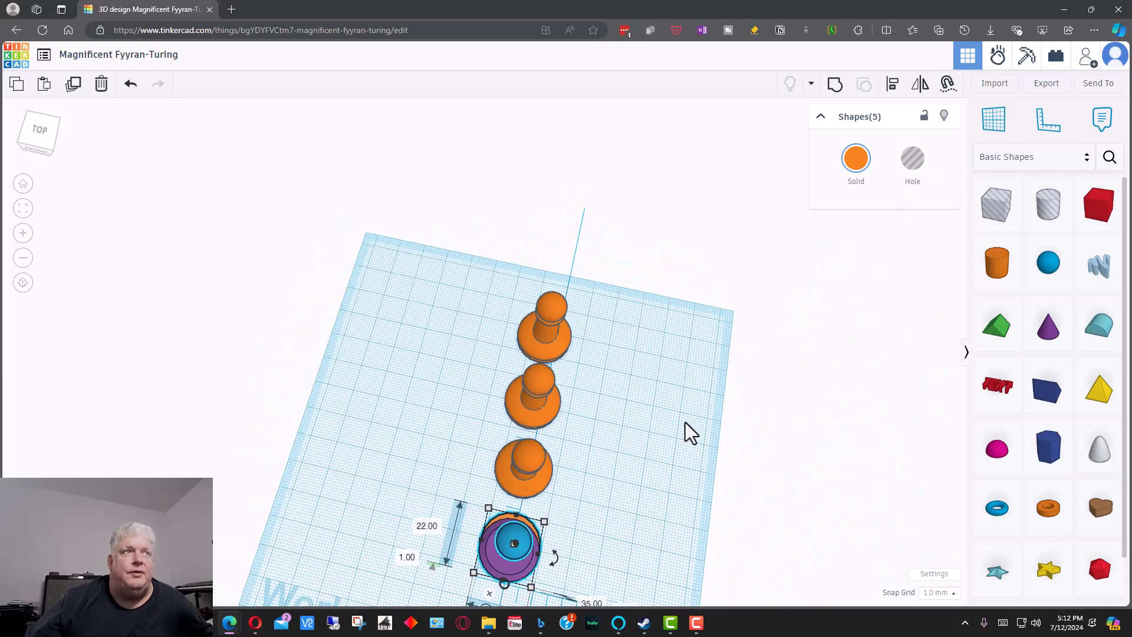
pyautogui.scroll(-1, 688, 409)
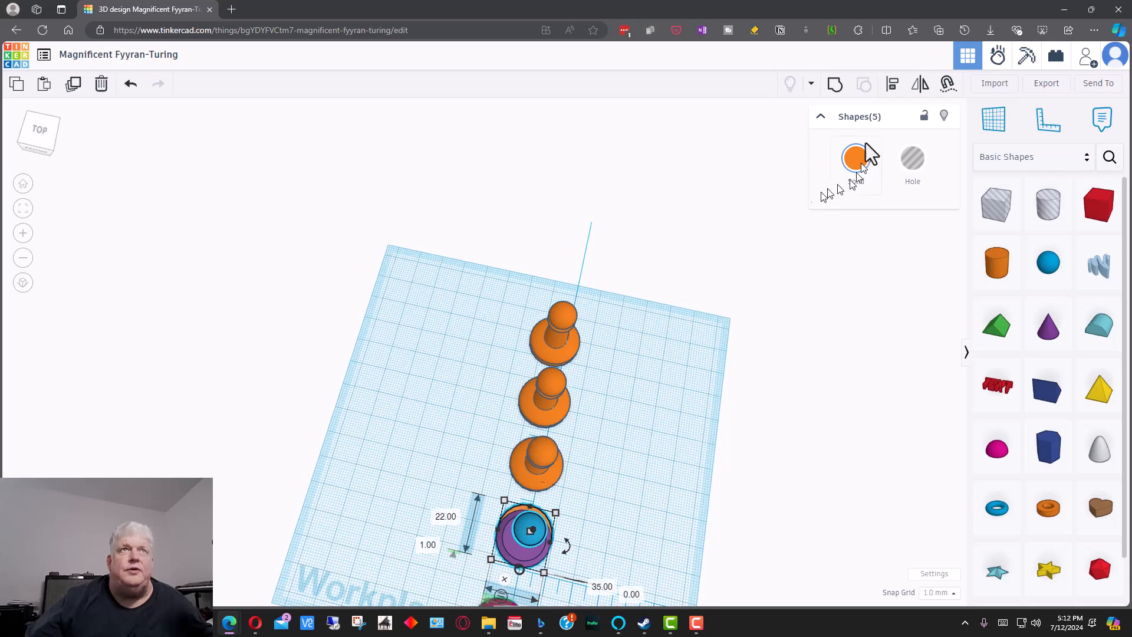
pyautogui.click(892, 85)
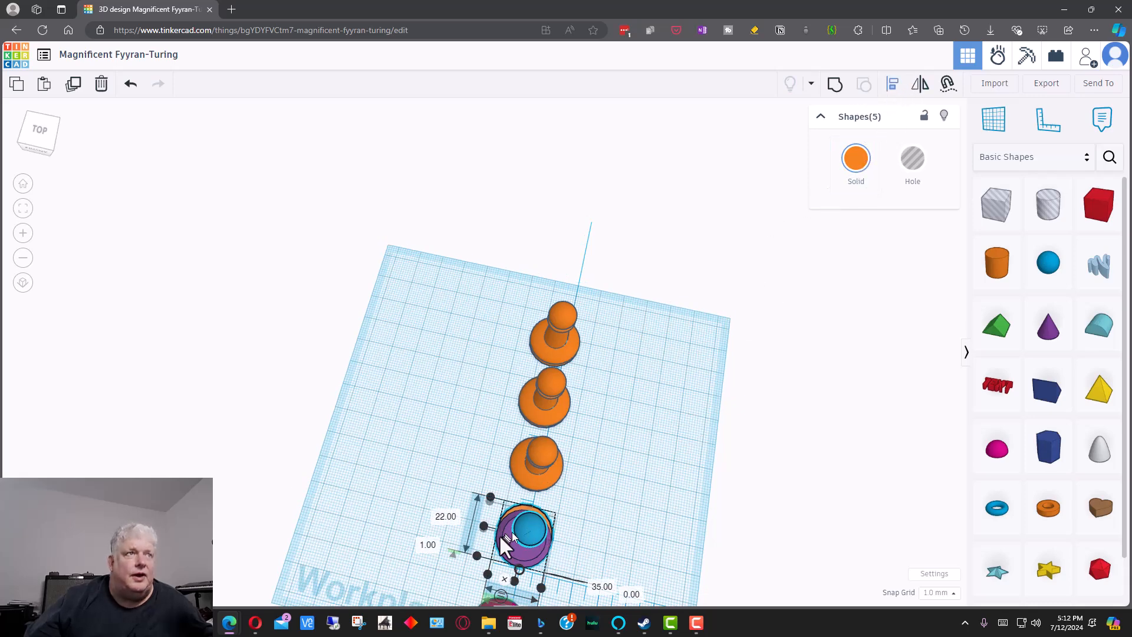
pyautogui.click(484, 525)
pyautogui.click(515, 578)
pyautogui.moveTo(627, 535); pyautogui.dragTo(791, 460, button='right')
pyautogui.click(713, 460)
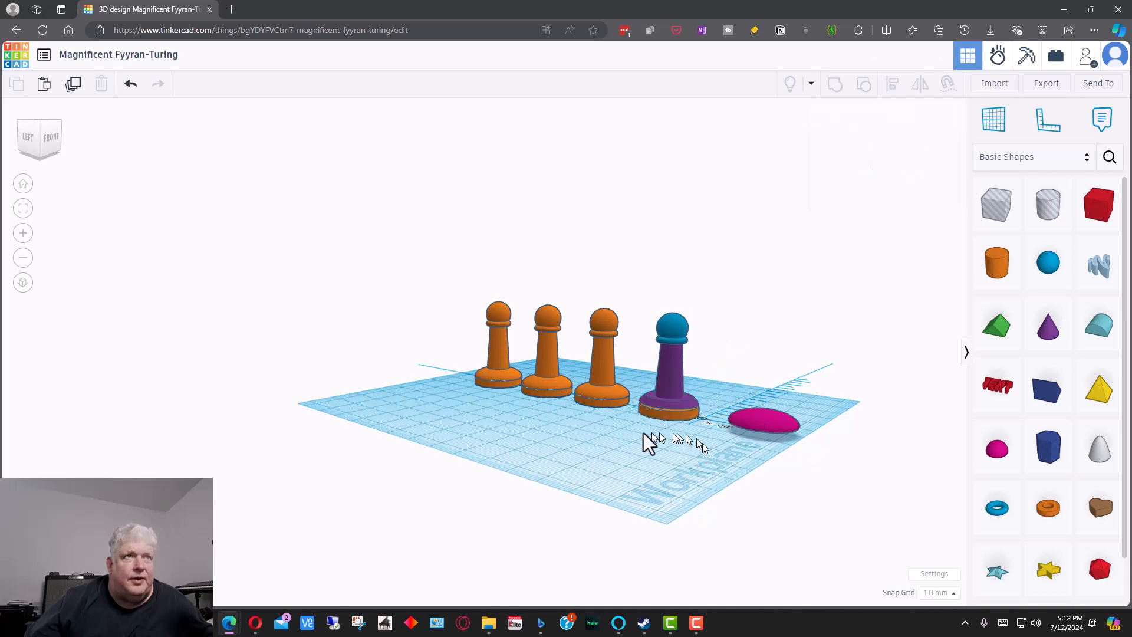
# Lower the flattened cone so it rests directly on the piece's orange base disc
pyautogui.click(671, 404)
pyautogui.moveTo(704, 403); pyautogui.dragTo(595, 352, button='right')
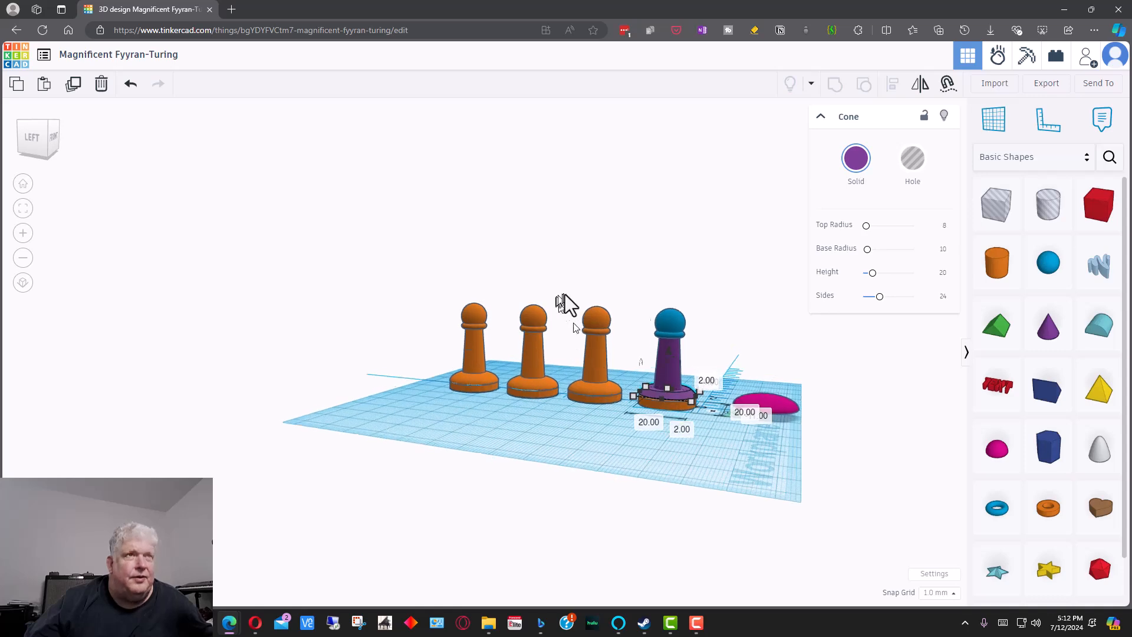
pyautogui.scroll(5, 578, 299)
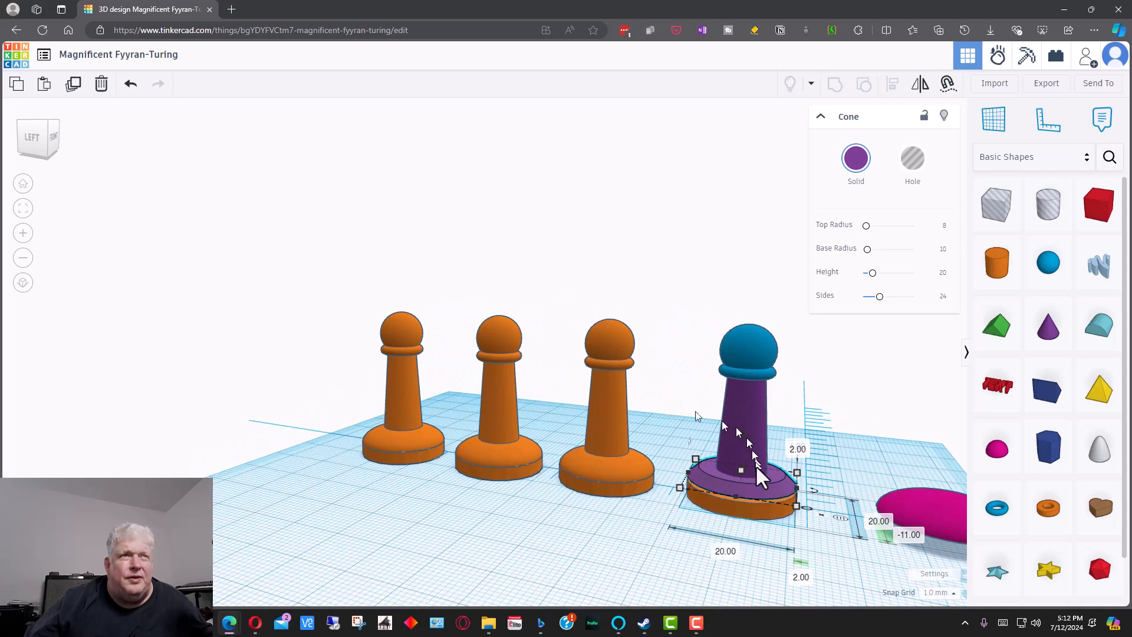
pyautogui.moveTo(829, 517); pyautogui.dragTo(282, 510, button='right')
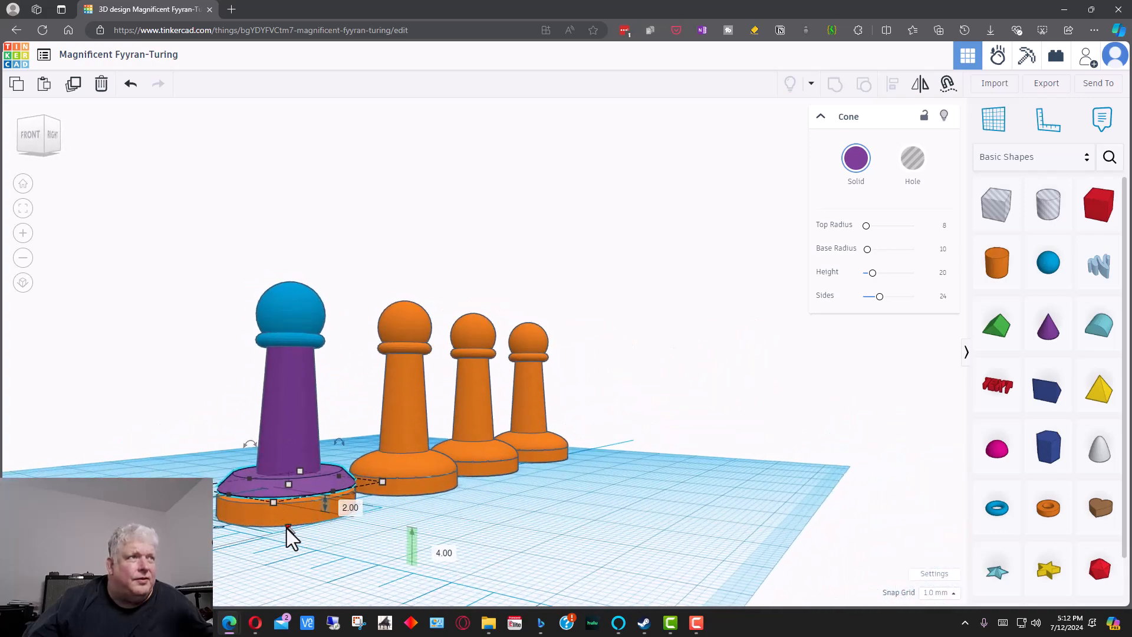
pyautogui.moveTo(288, 528); pyautogui.dragTo(288, 532)
pyautogui.click(413, 517)
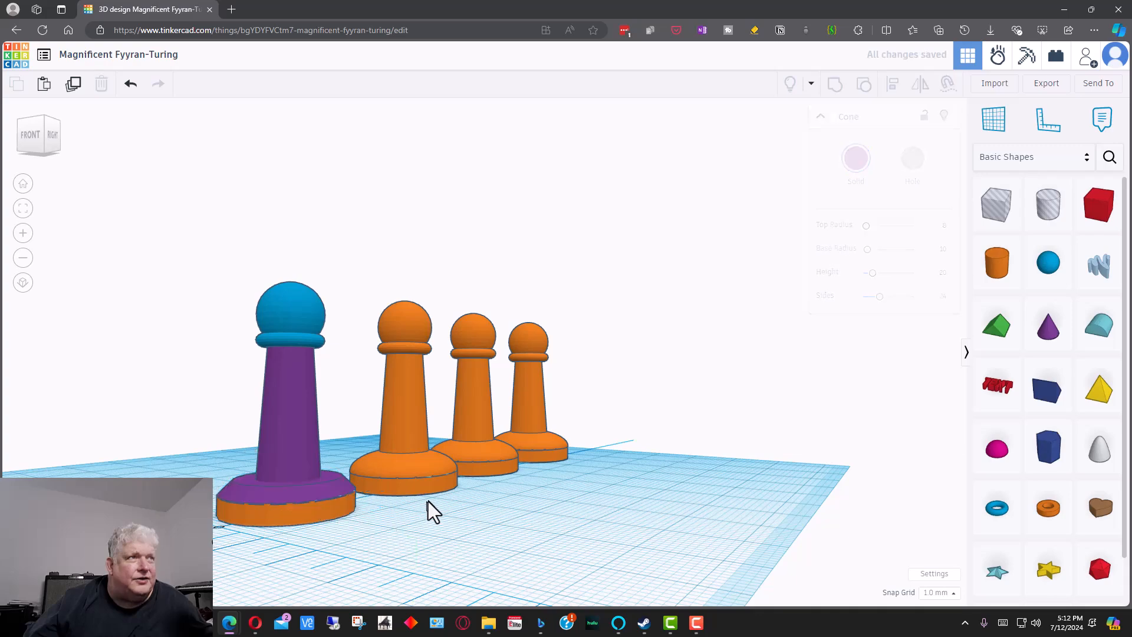
# Select all five shapes of the ungrouped pawn with the tapered base and group them into one solid
pyautogui.moveTo(505, 494); pyautogui.dragTo(504, 502)
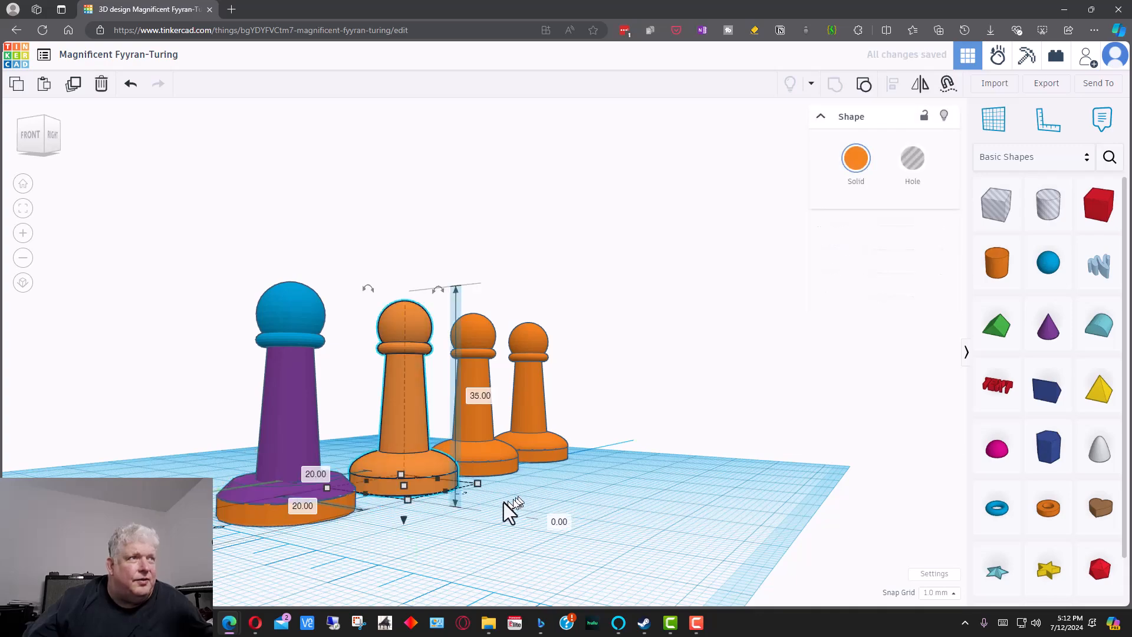
pyautogui.click(428, 539)
pyautogui.moveTo(341, 554); pyautogui.dragTo(667, 534, button='right')
pyautogui.click(702, 514)
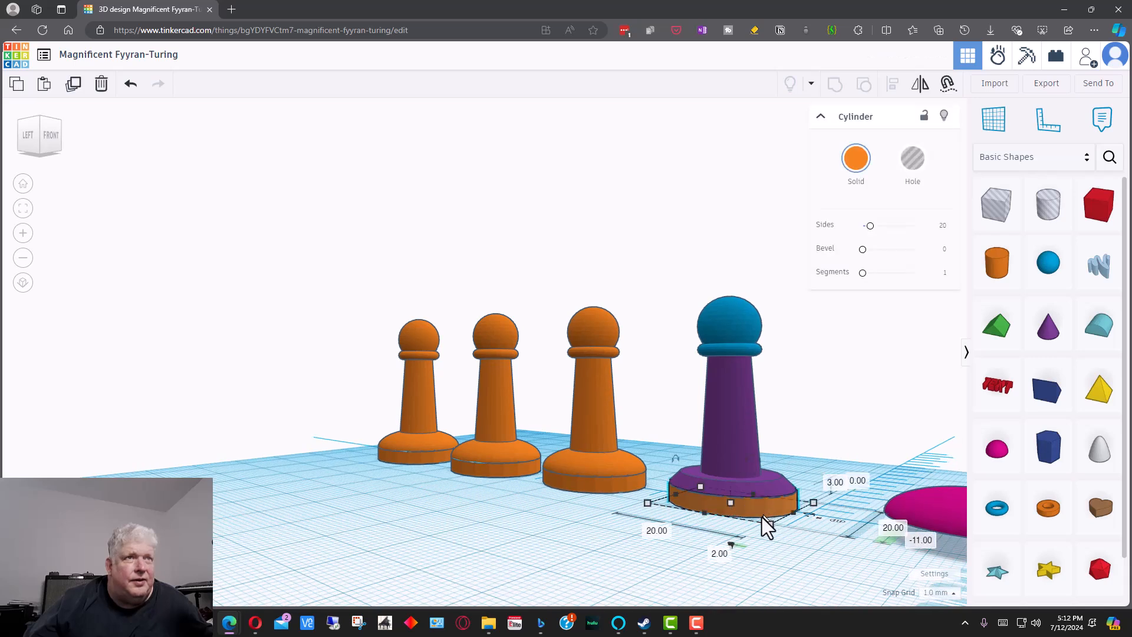
pyautogui.moveTo(673, 262); pyautogui.dragTo(798, 546)
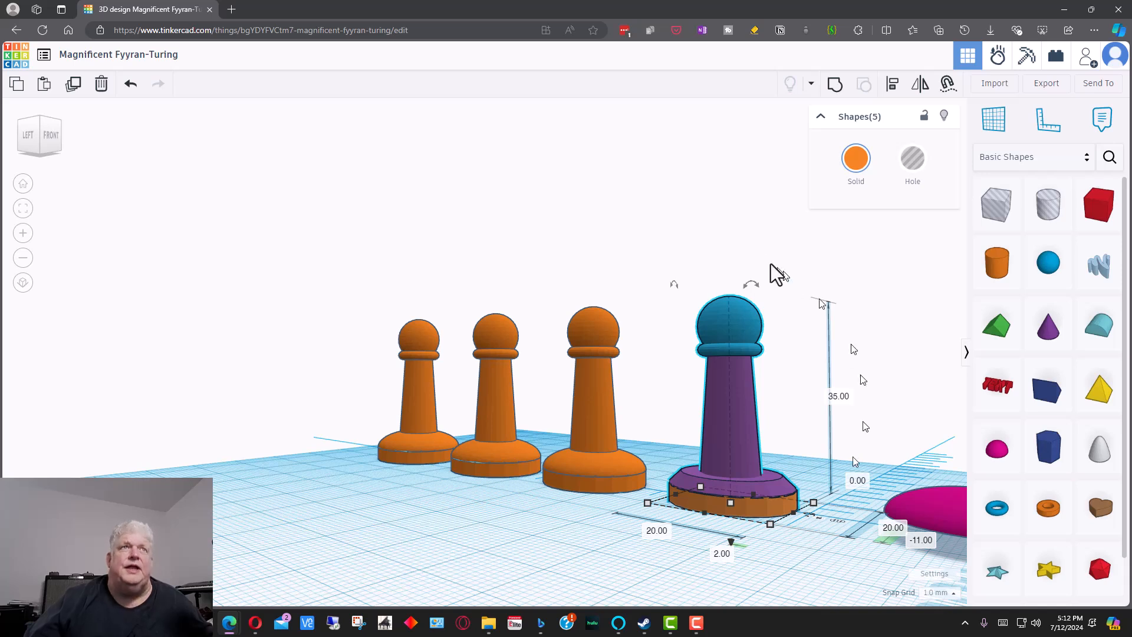
pyautogui.click(835, 83)
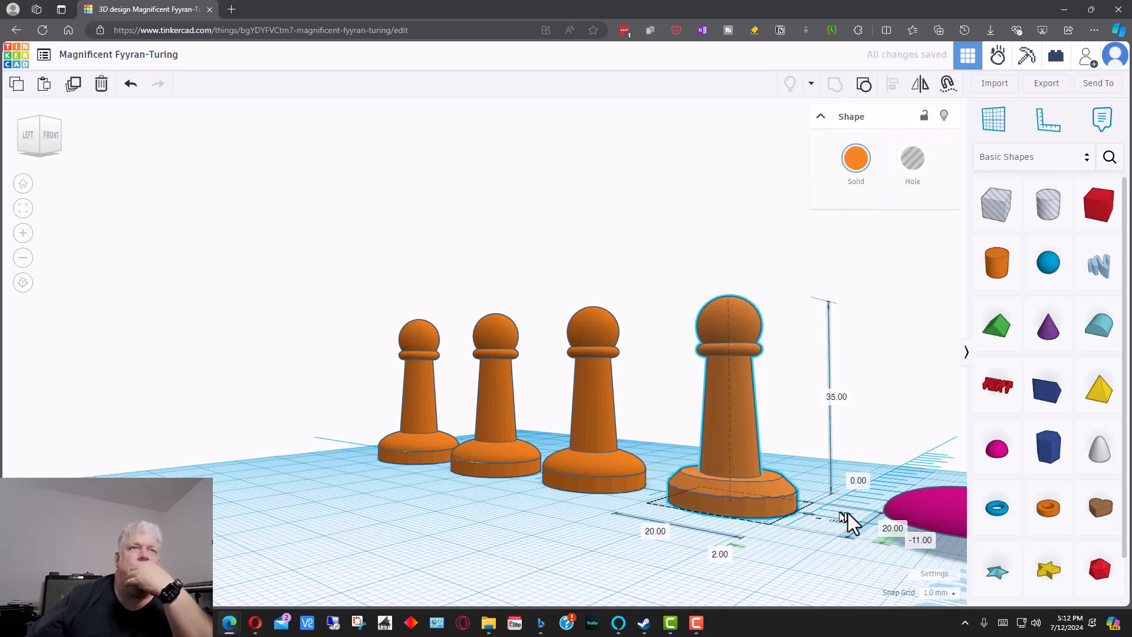
pyautogui.click(597, 523)
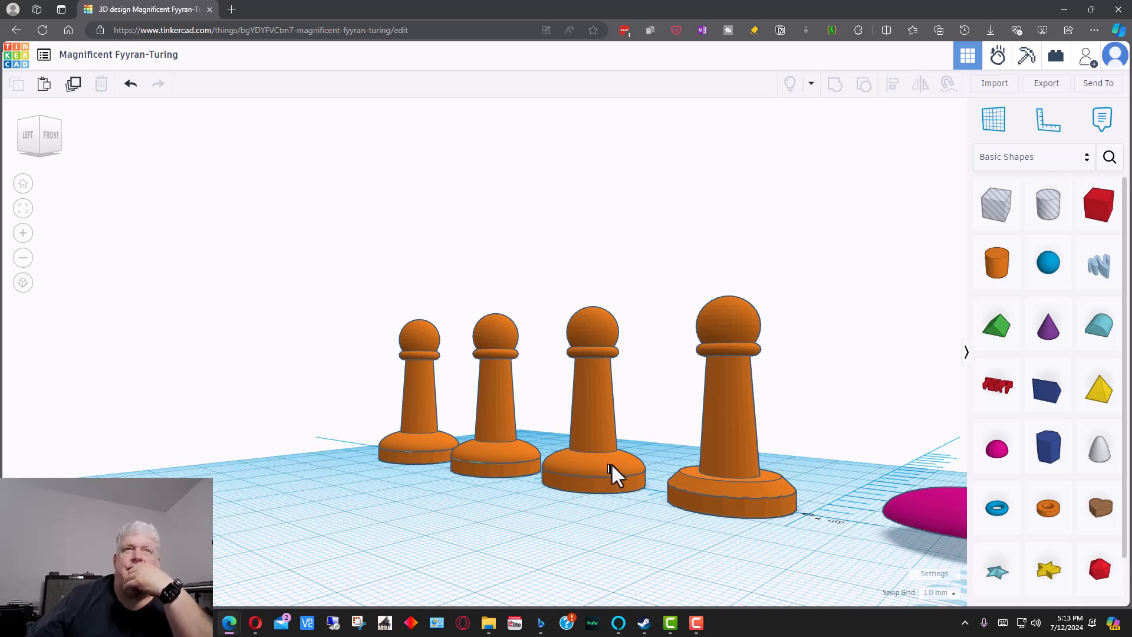
# Place a cylinder near the row of pawns, raise it to 18 mm above the workplane and shorten it to 9 mm high
pyautogui.moveTo(997, 267); pyautogui.dragTo(347, 511)
pyautogui.moveTo(341, 554); pyautogui.dragTo(340, 514)
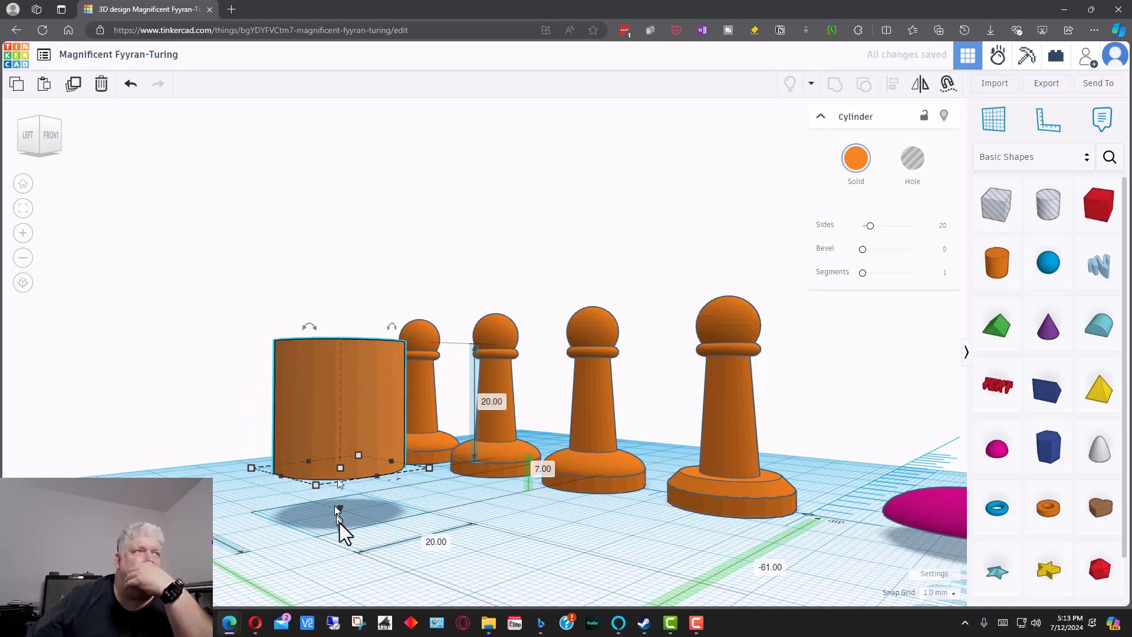
pyautogui.click(174, 477)
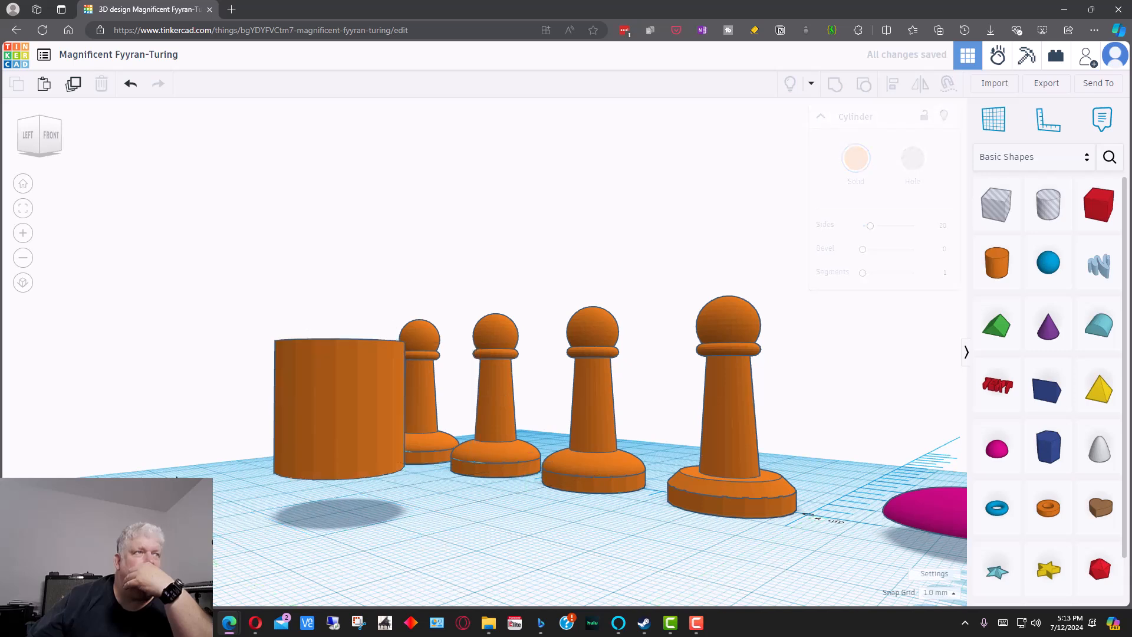
pyautogui.click(354, 442)
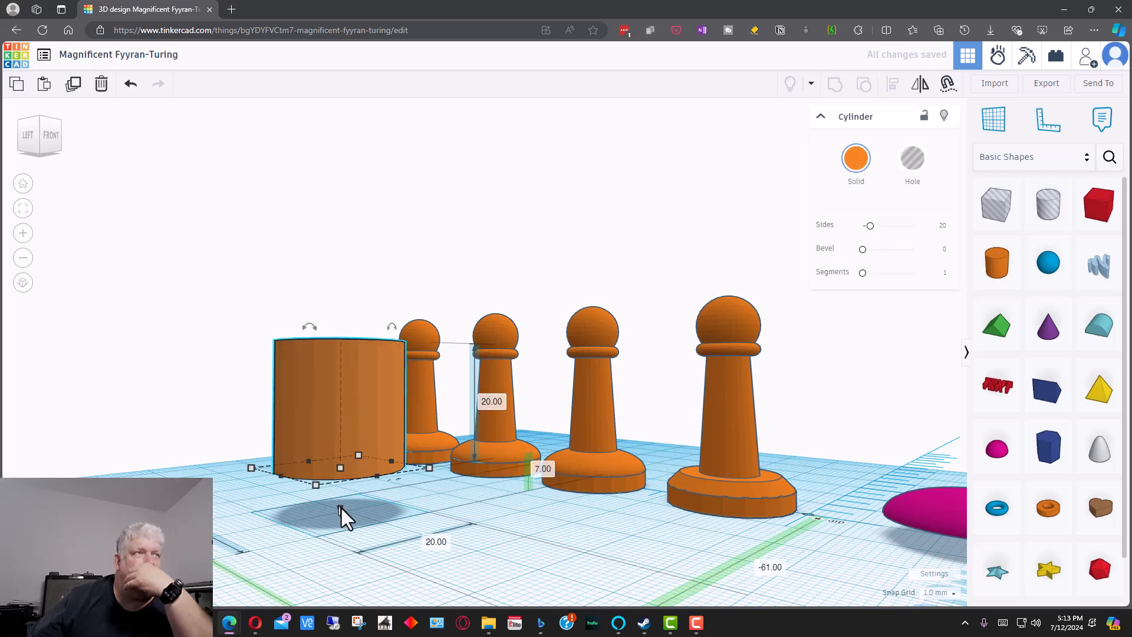
pyautogui.moveTo(347, 485); pyautogui.dragTo(333, 405)
pyautogui.moveTo(362, 444); pyautogui.dragTo(444, 457, button='right')
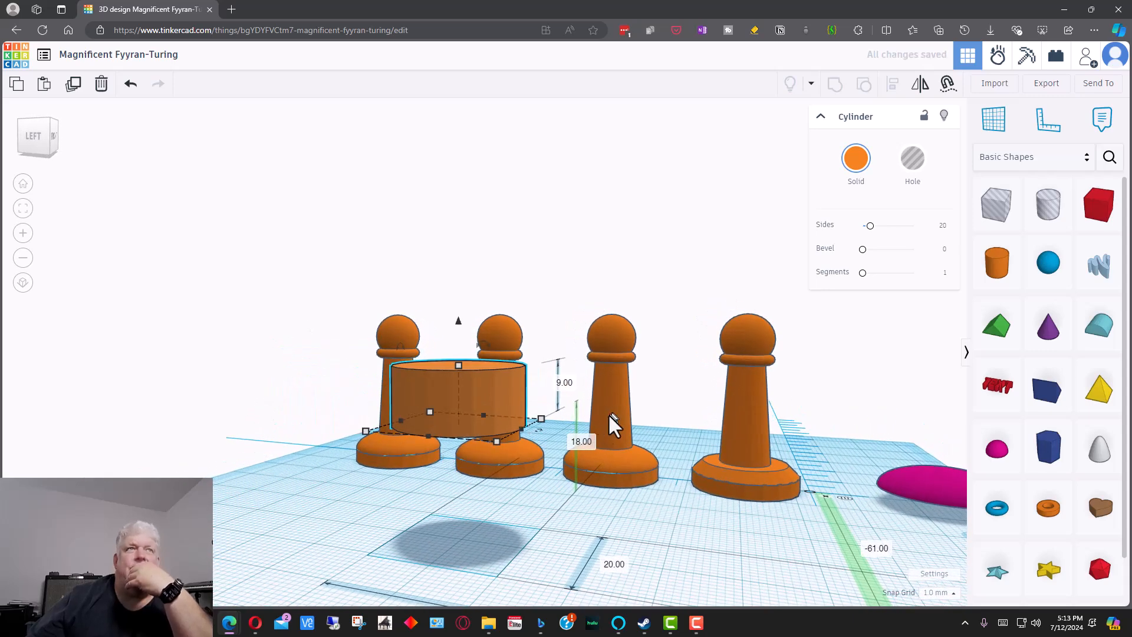
# Set the cylinder's bevel to 2.5 and inspect its chamfered edges from several angles
pyautogui.click(864, 249)
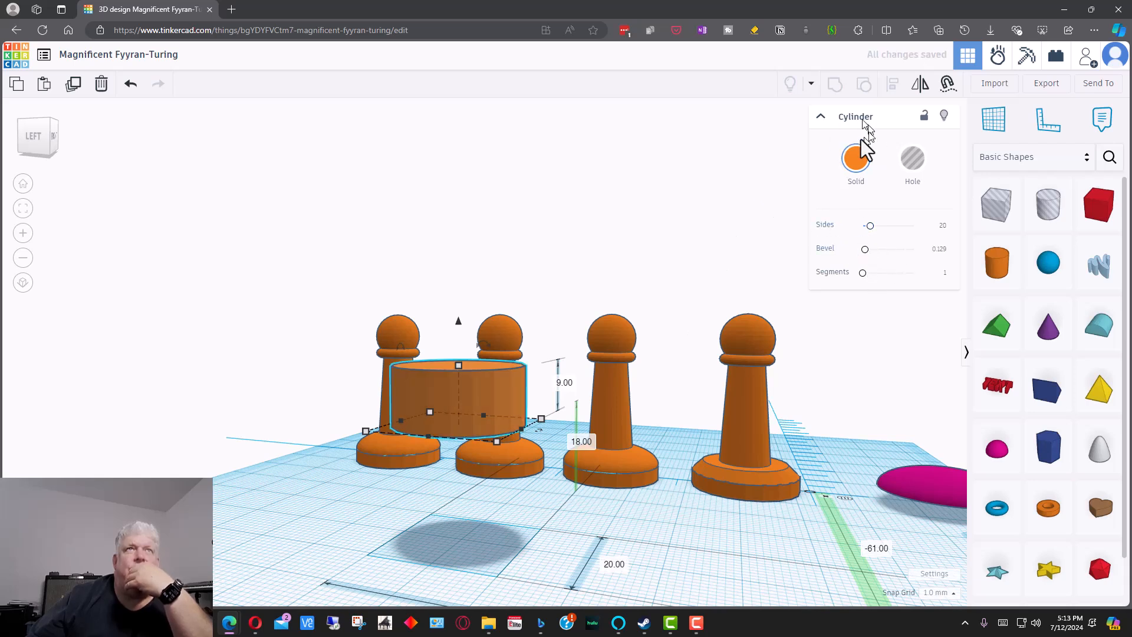
pyautogui.moveTo(865, 249); pyautogui.dragTo(925, 255)
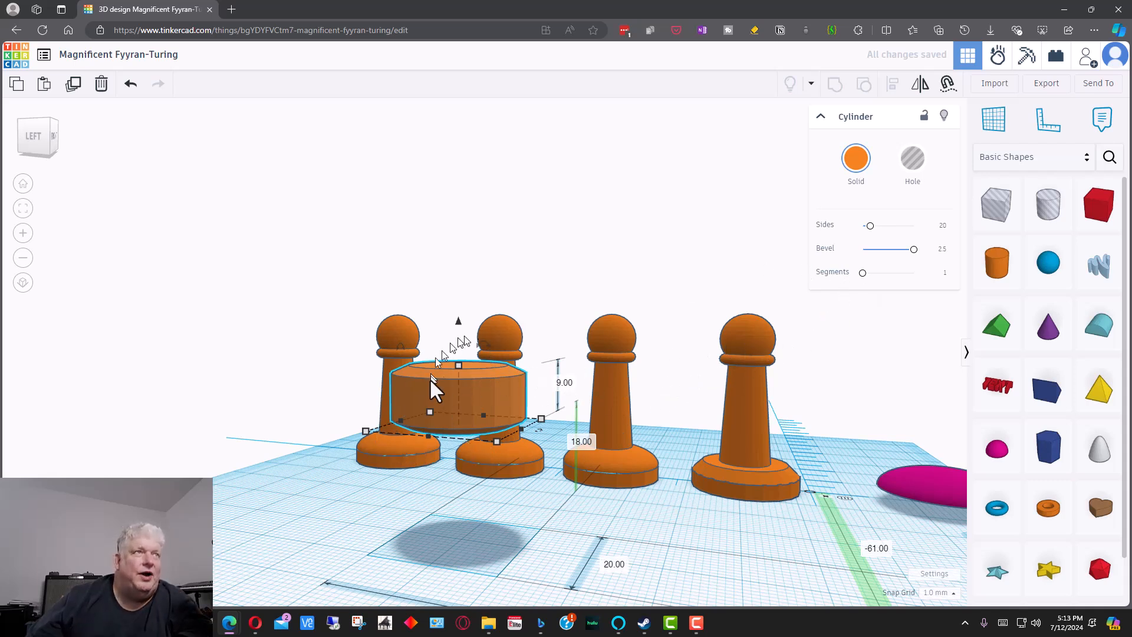
pyautogui.moveTo(483, 404); pyautogui.dragTo(571, 426)
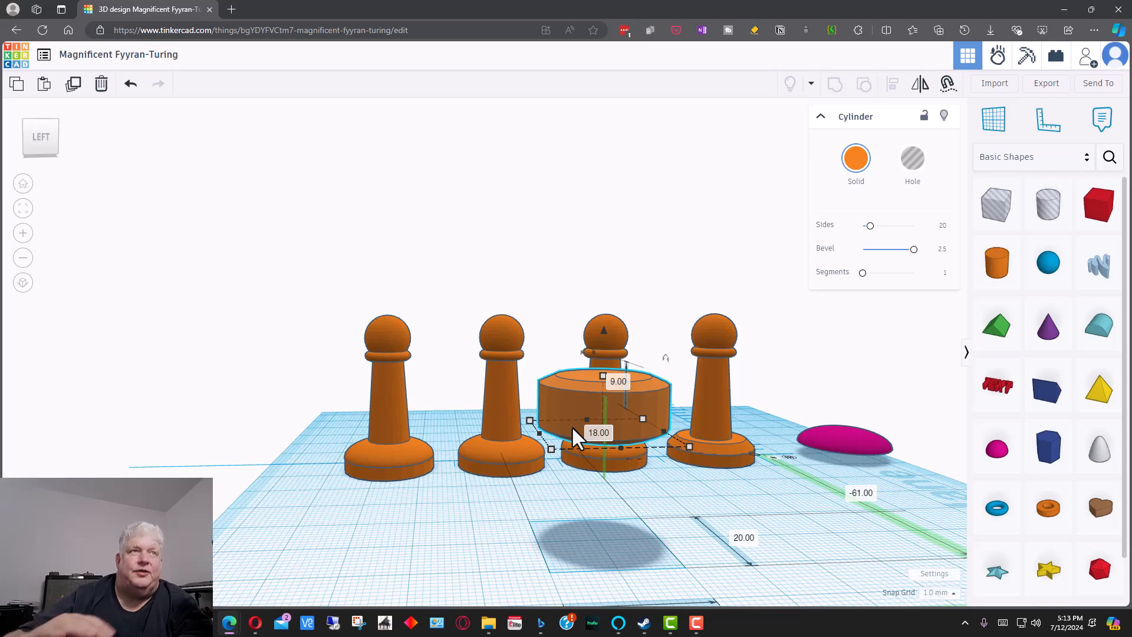
pyautogui.moveTo(631, 473); pyautogui.dragTo(485, 429, button='right')
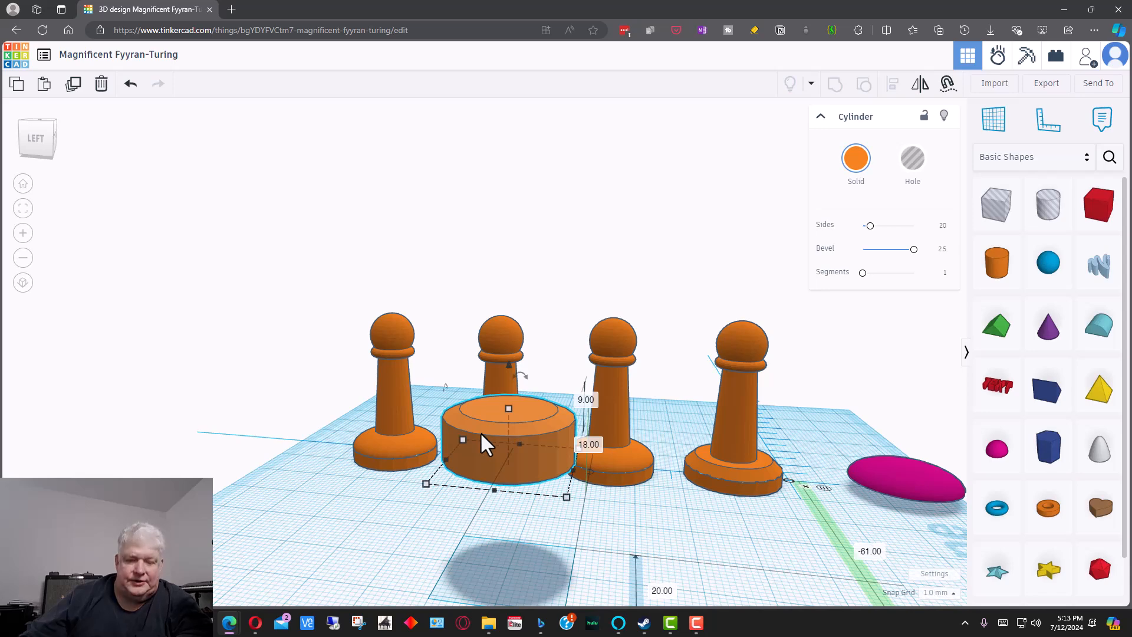
# Delete the beveled test cylinder and the leftover pink half sphere from the workplane
pyautogui.press('Delete')
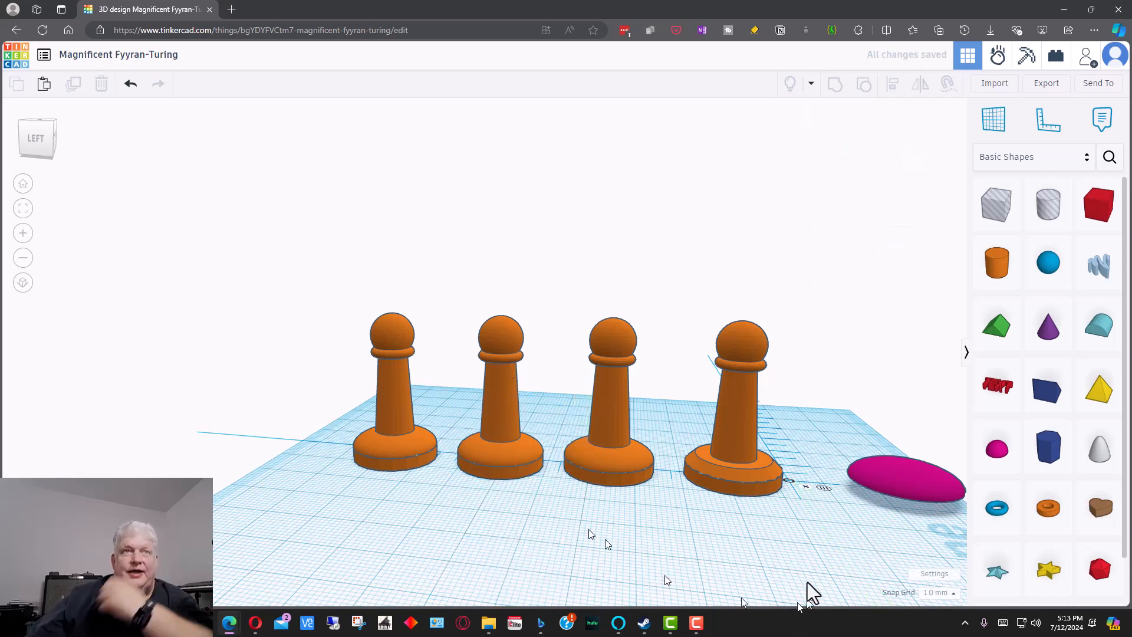
pyautogui.click(933, 485)
pyautogui.press('Delete')
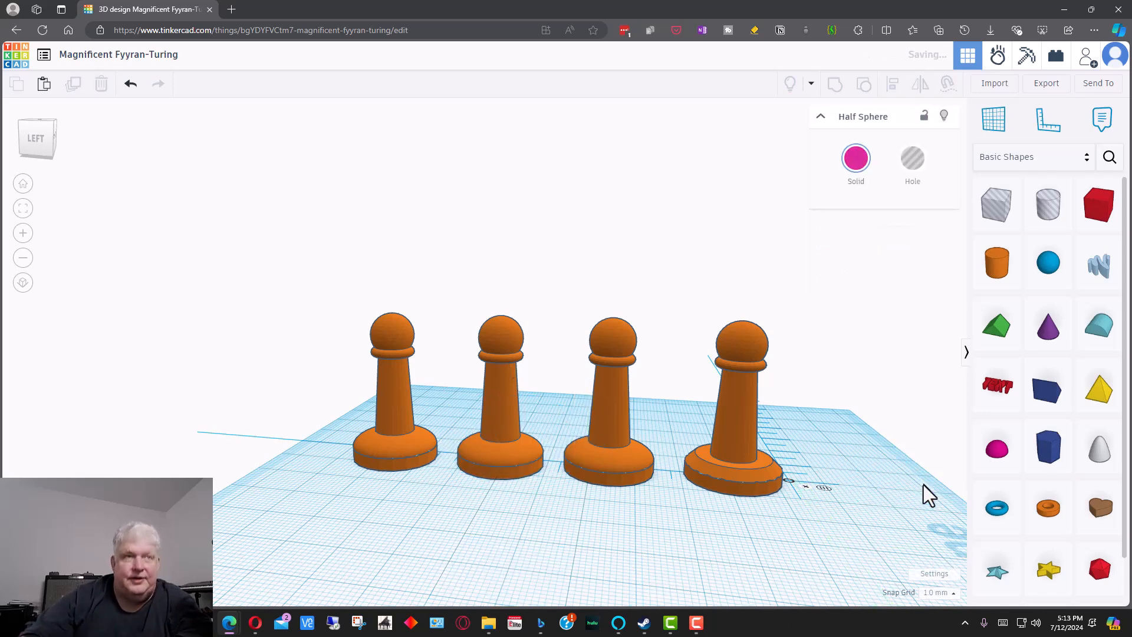
# Review the export formats available for the whole design, including STL for 3D printing, and leave without downloading
pyautogui.moveTo(827, 491); pyautogui.dragTo(347, 461, button='right')
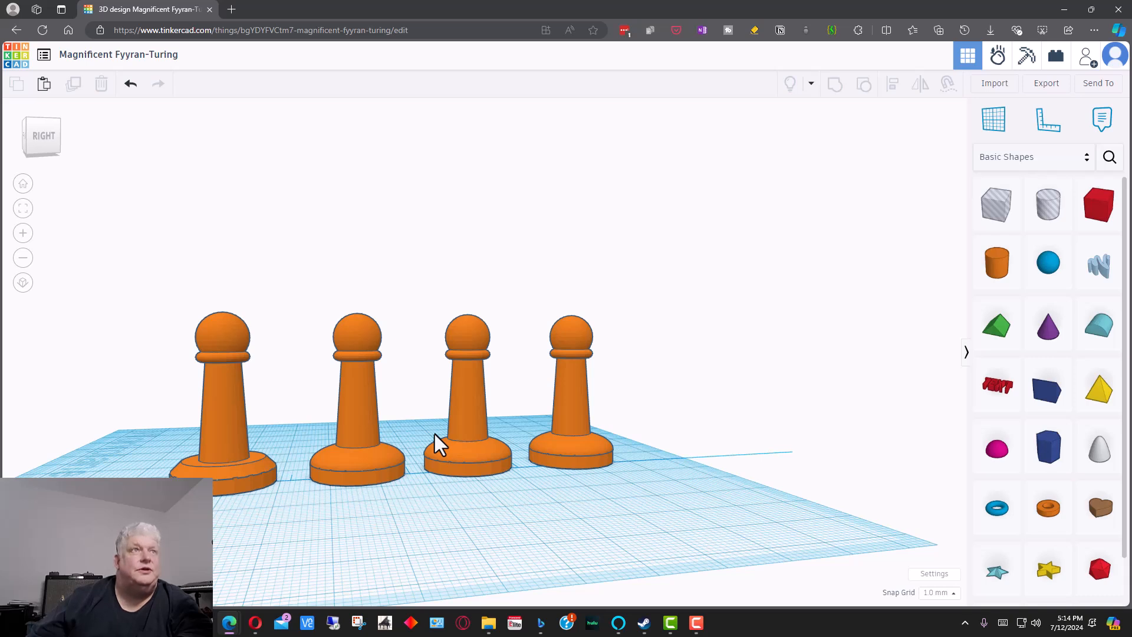
pyautogui.click(1047, 84)
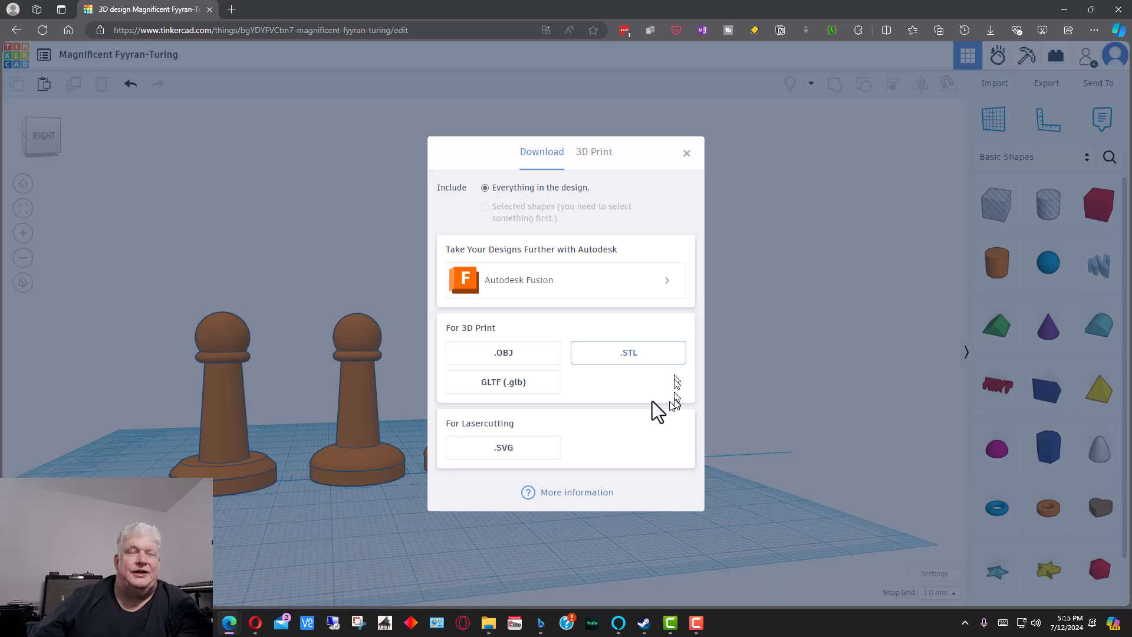
pyautogui.click(688, 154)
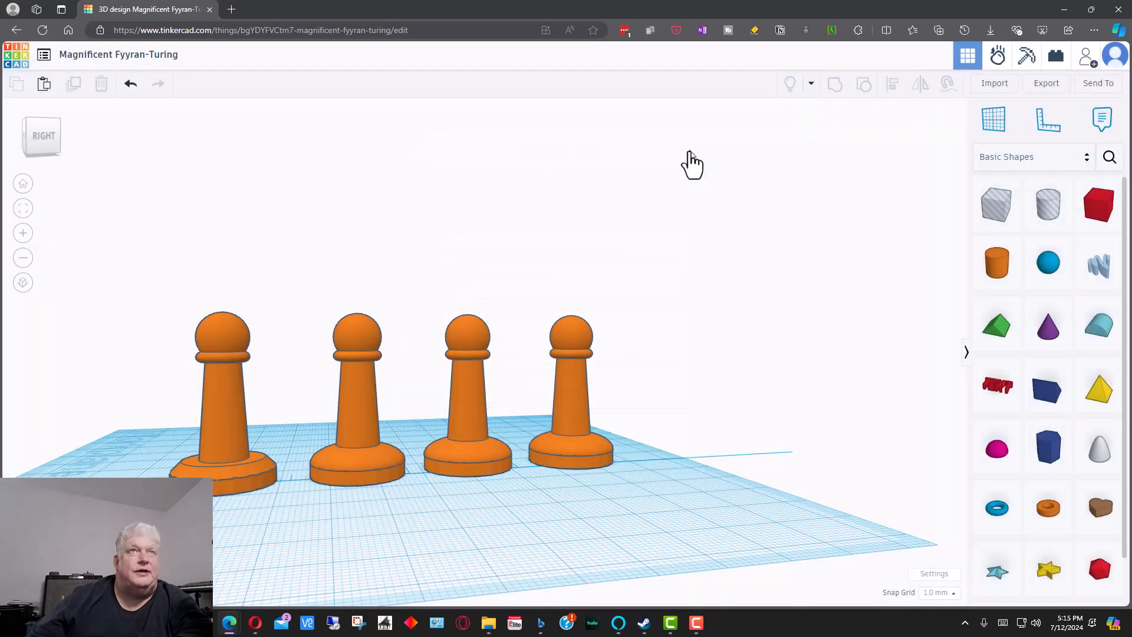